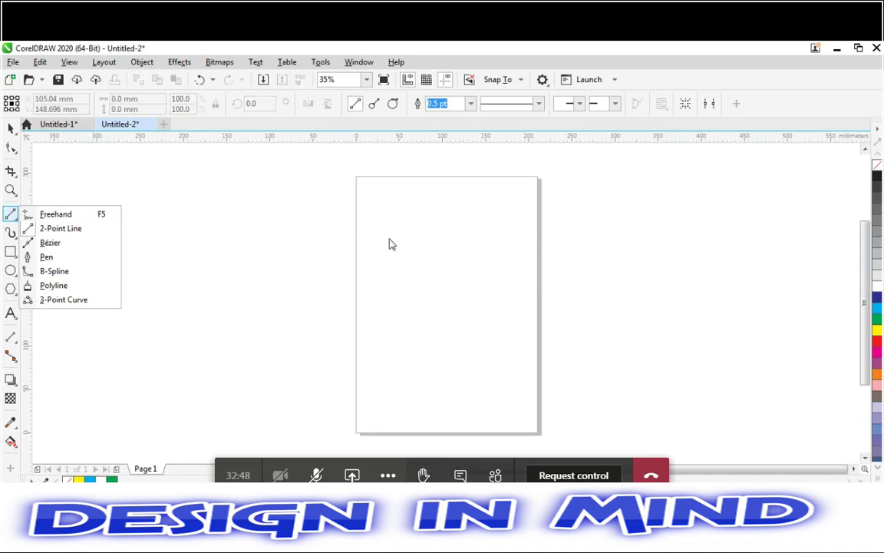
Step: Draw two horizontal 2-Point Lines on the page, one about 161 mm long and another below it about 171 mm long
click(46, 228)
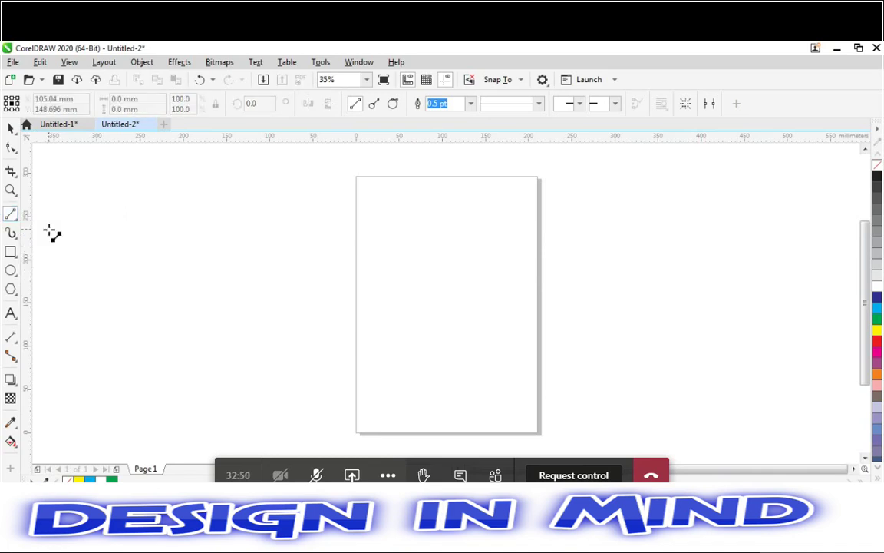
drag(372, 247, 513, 249)
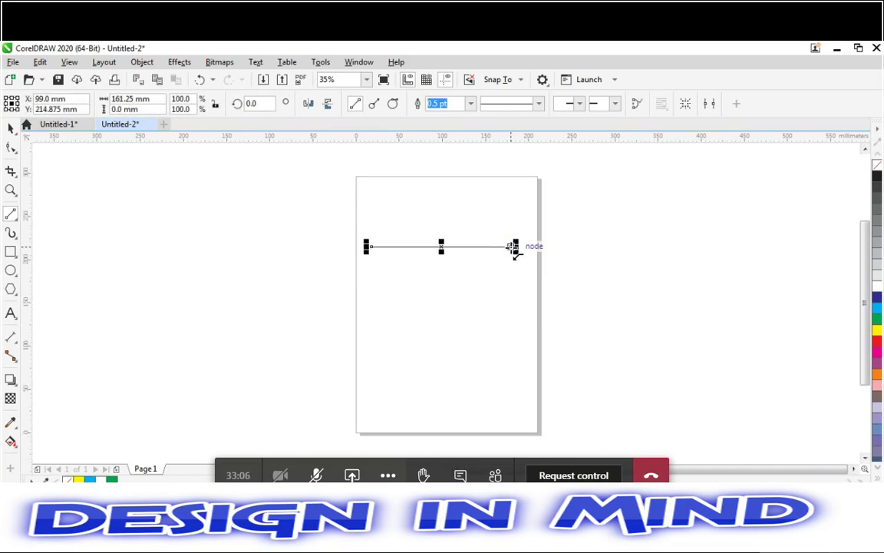
click(15, 218)
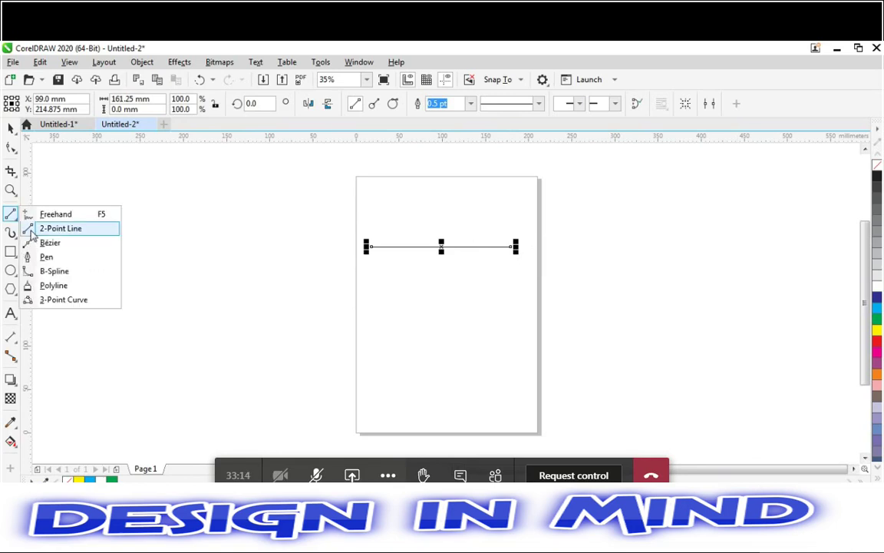
click(31, 231)
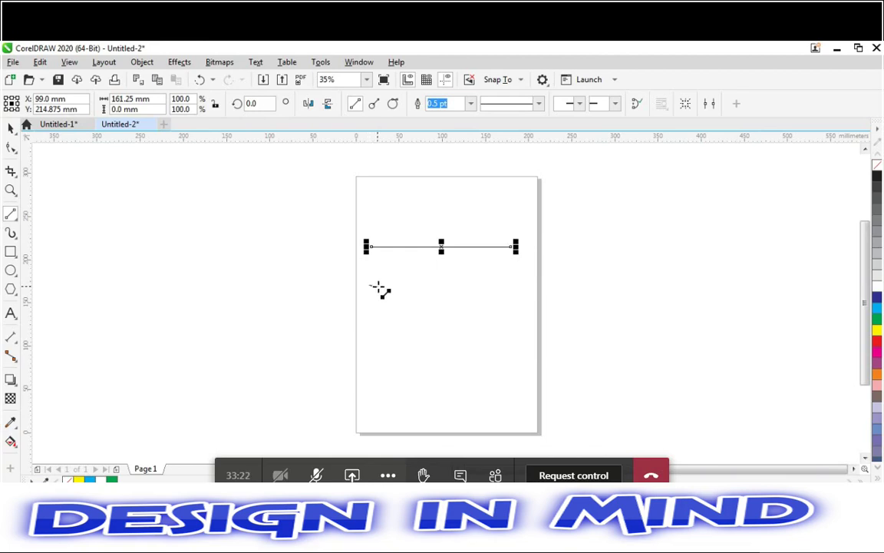
mouse_move(370, 286)
mouse_down()
mouse_move(430, 294)
mouse_move(515, 286)
mouse_up()
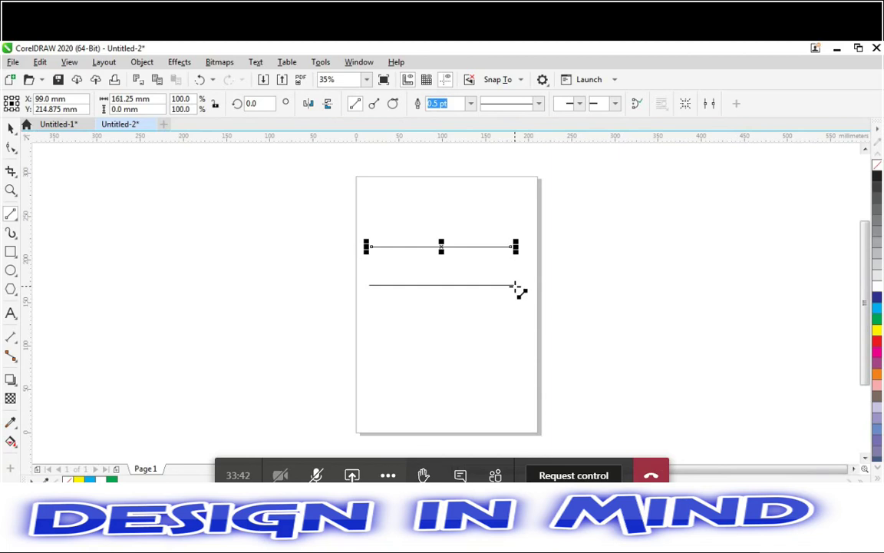
drag(514, 286, 520, 285)
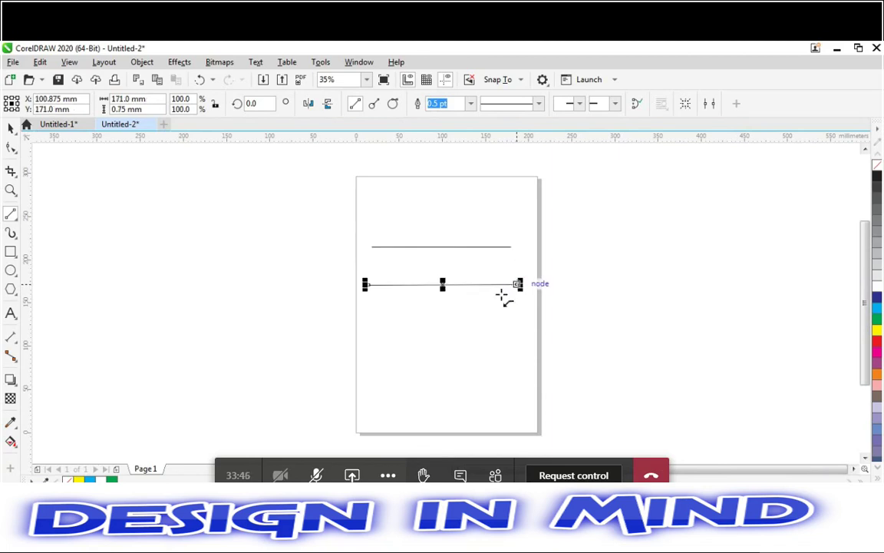
Step: Move the lower line down by about 12 mm
key(space)
key(space)
key(space)
click(417, 315)
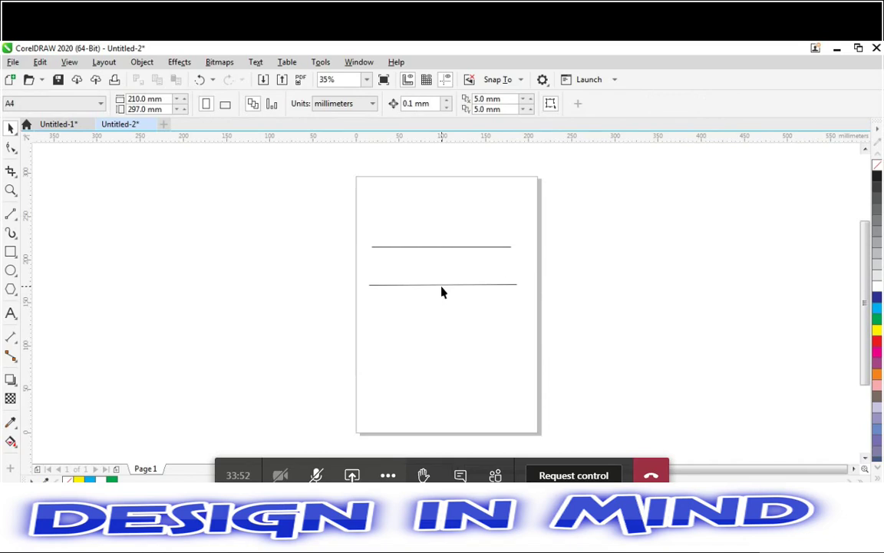
click(442, 286)
mouse_move(442, 286)
mouse_down()
mouse_move(446, 302)
mouse_move(442, 296)
mouse_up()
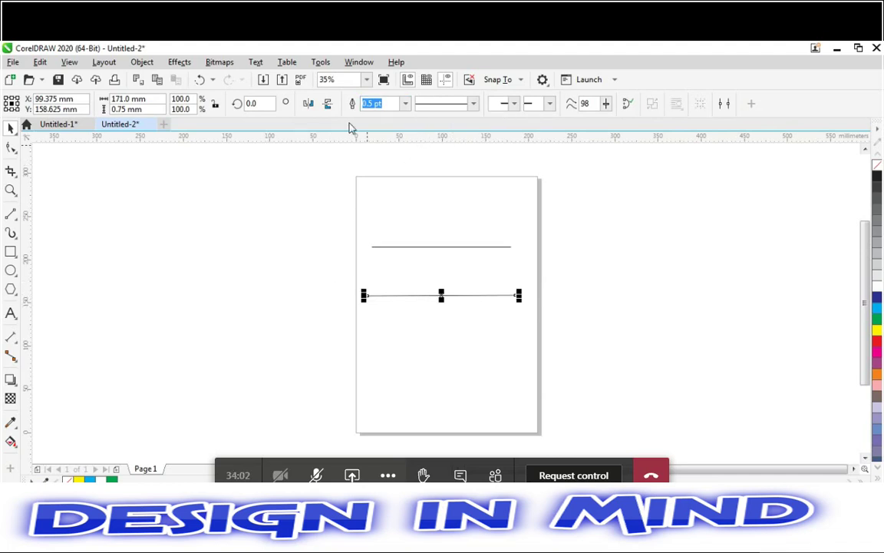
Step: Set the lower line's outline width to 12 pt
click(405, 104)
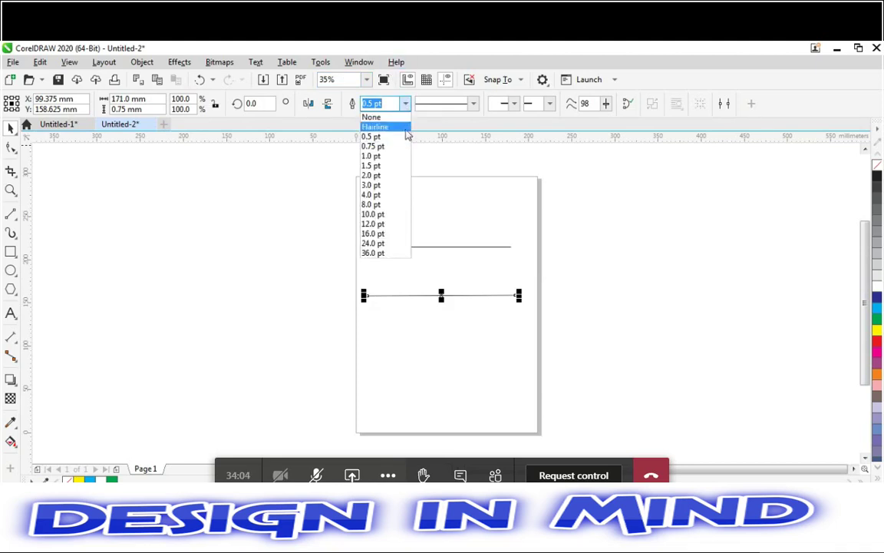
click(389, 225)
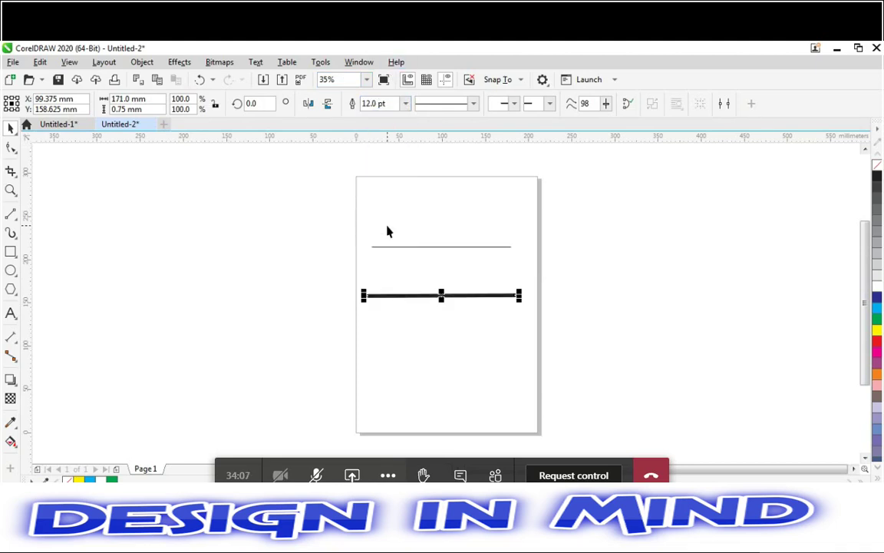
click(405, 105)
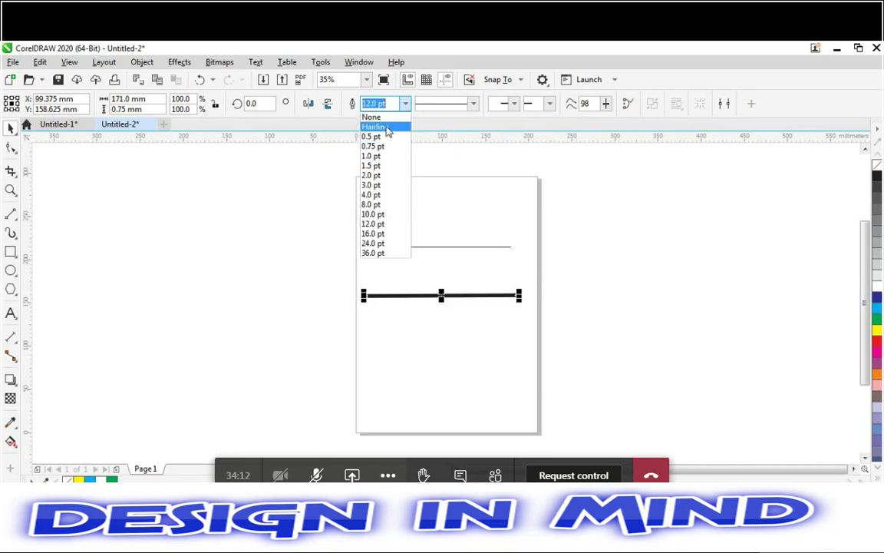
click(377, 225)
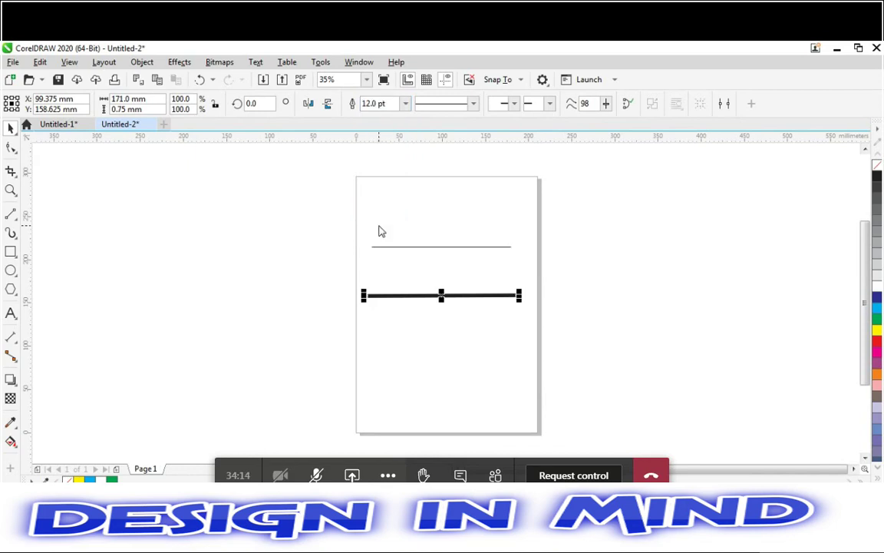
Step: Draw an ellipse about 114 by 107 mm in the empty area left of the page and fill it cyan
key(F7)
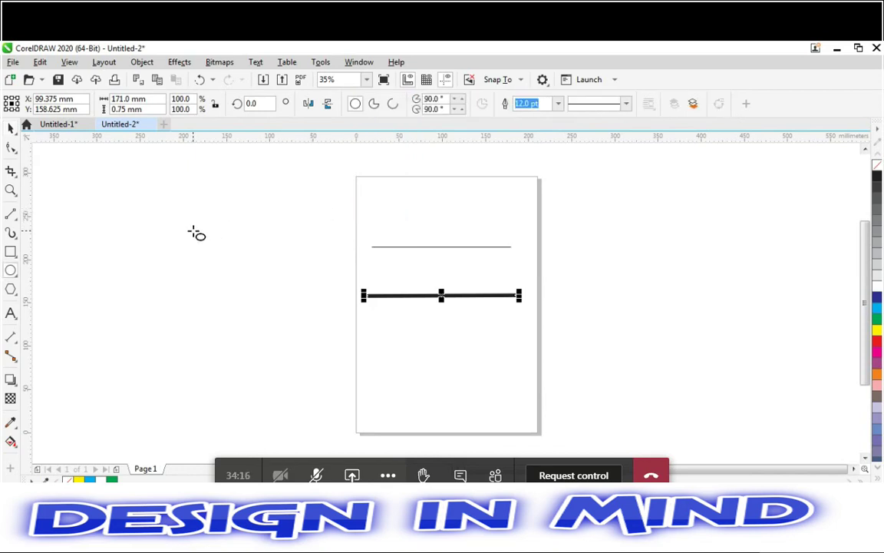
drag(193, 232, 295, 324)
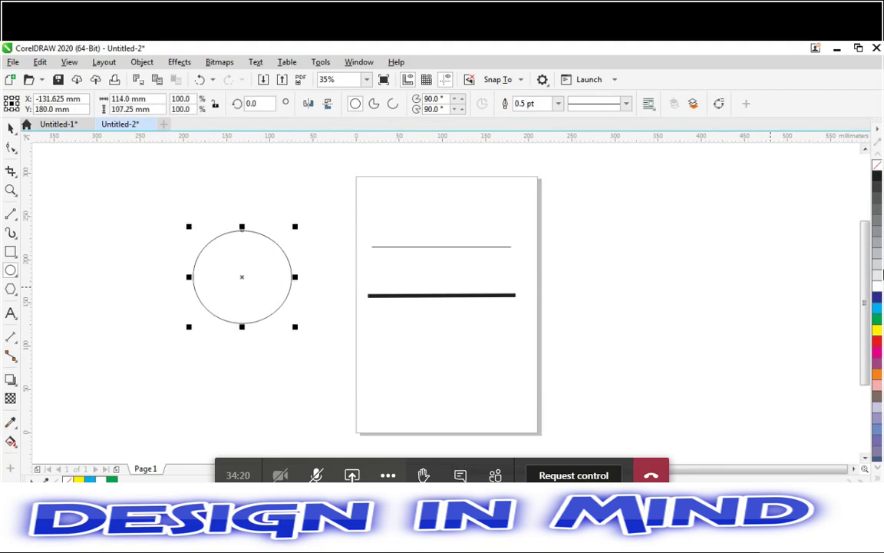
click(877, 311)
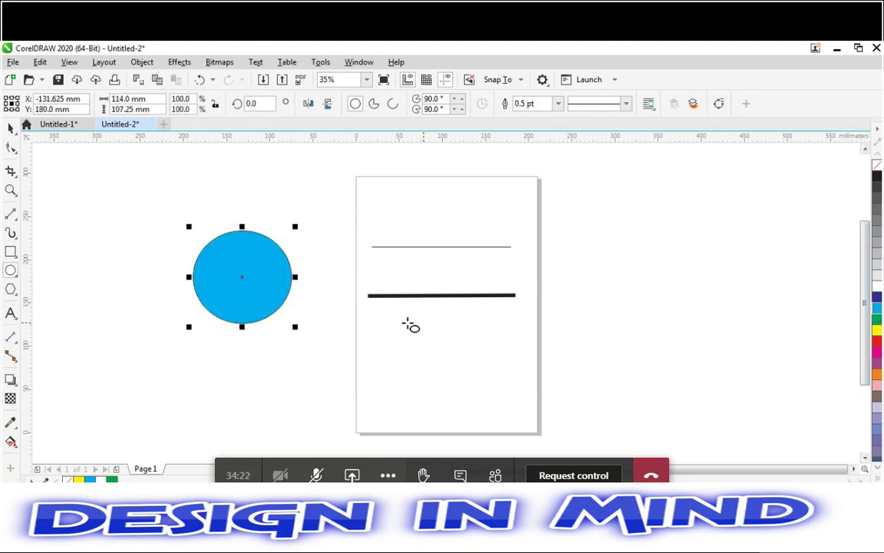
key(space)
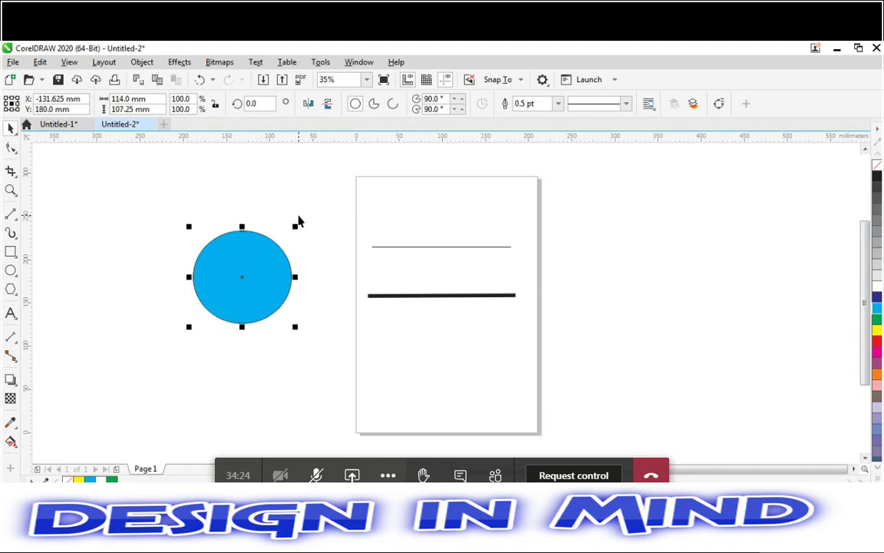
Step: Thicken the ellipse's outline to 8 pt and finally to 24 pt
click(300, 224)
double_click(268, 257)
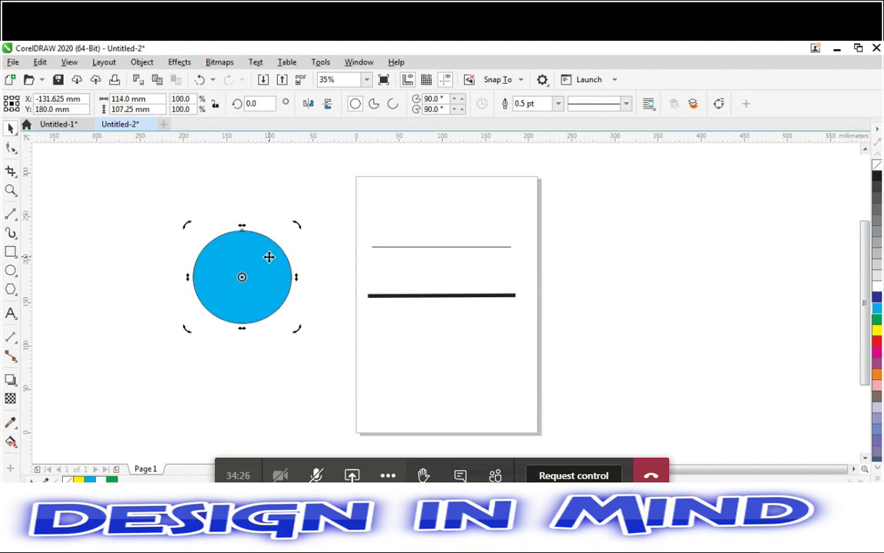
click(558, 103)
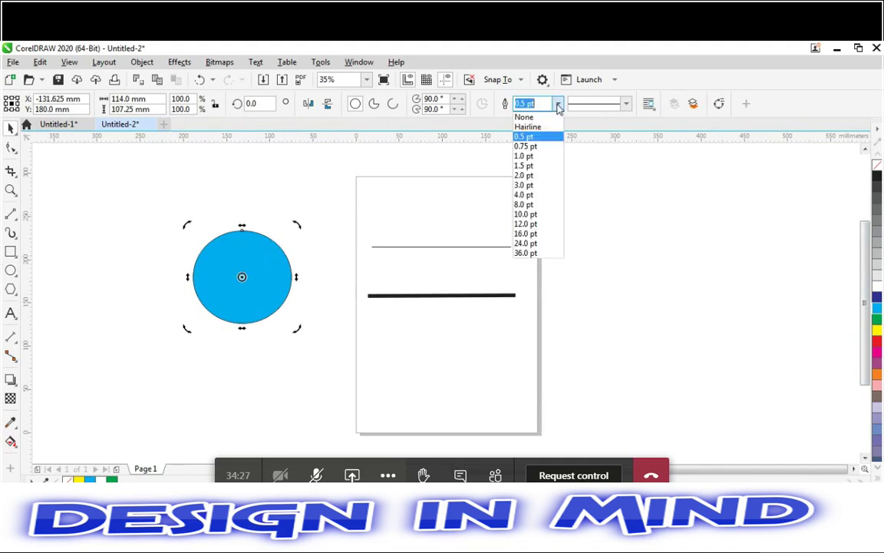
click(527, 204)
click(558, 103)
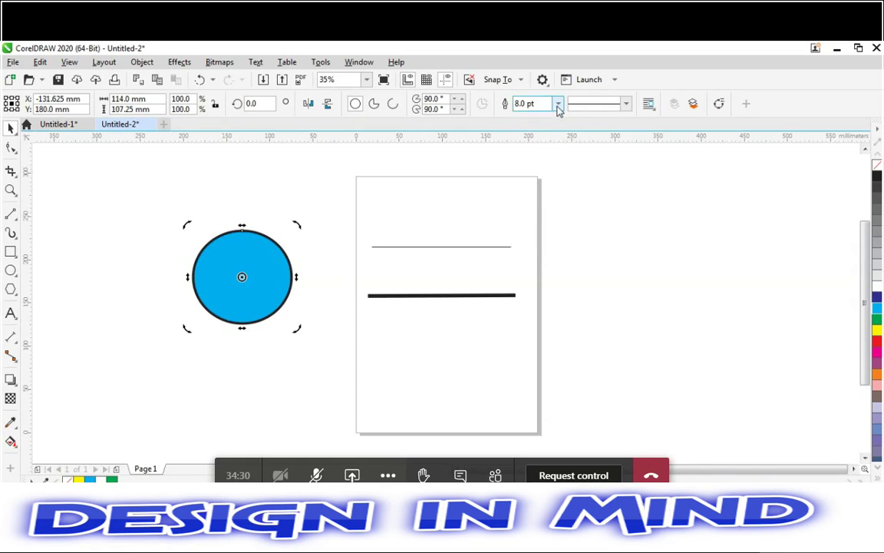
click(536, 244)
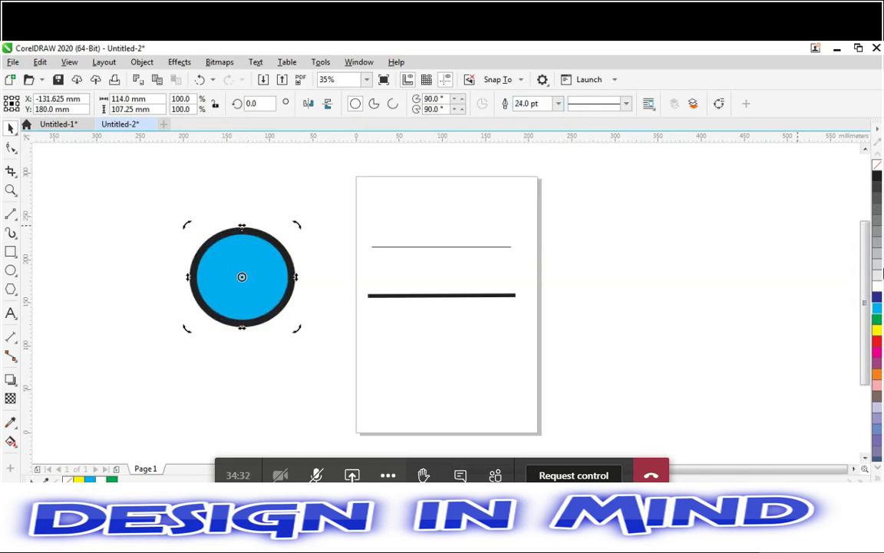
Step: Recolour the ellipse's outline red, orange and finally light purple
right_click(879, 342)
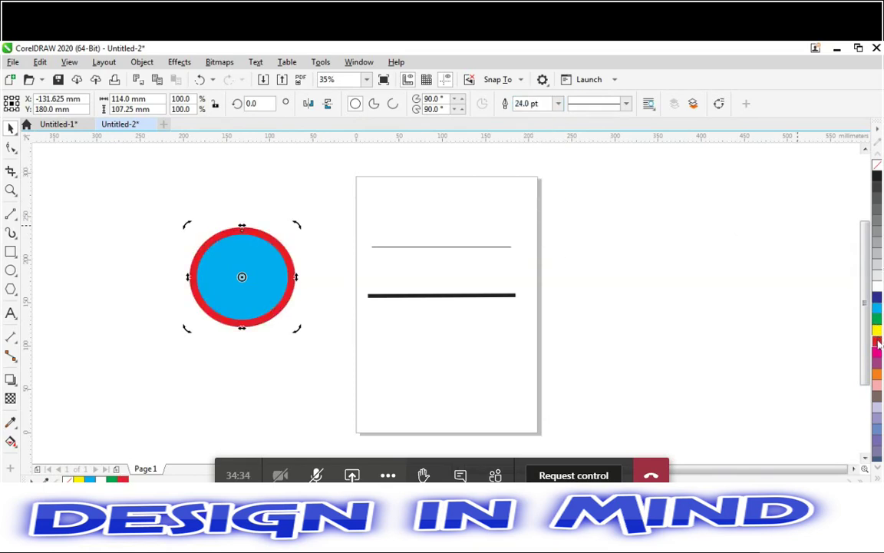
right_click(878, 374)
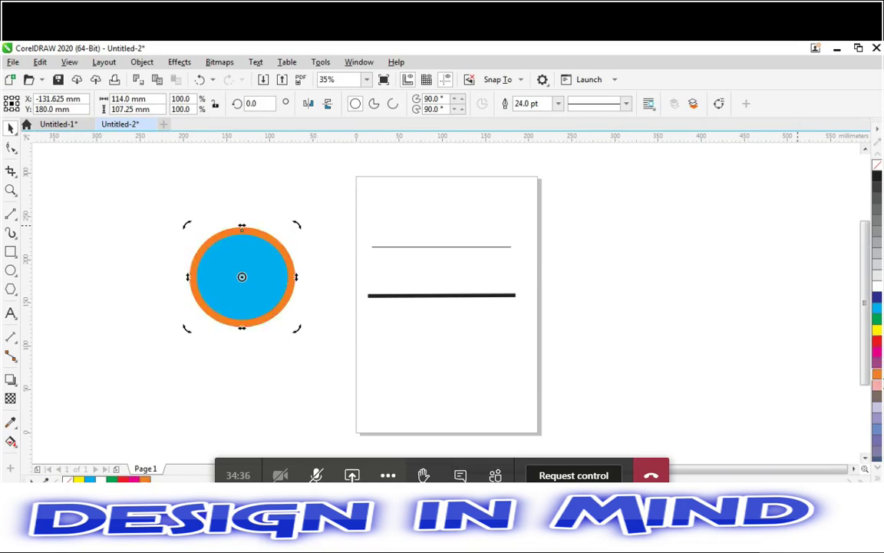
right_click(790, 368)
Step: Try setting the ellipse's outline width to None and clearing its fill, undoing each change
click(559, 104)
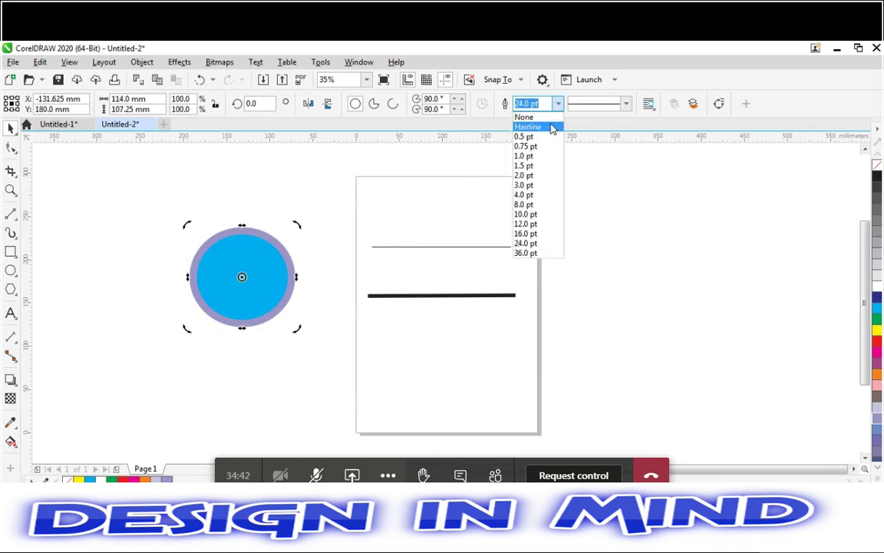
click(549, 118)
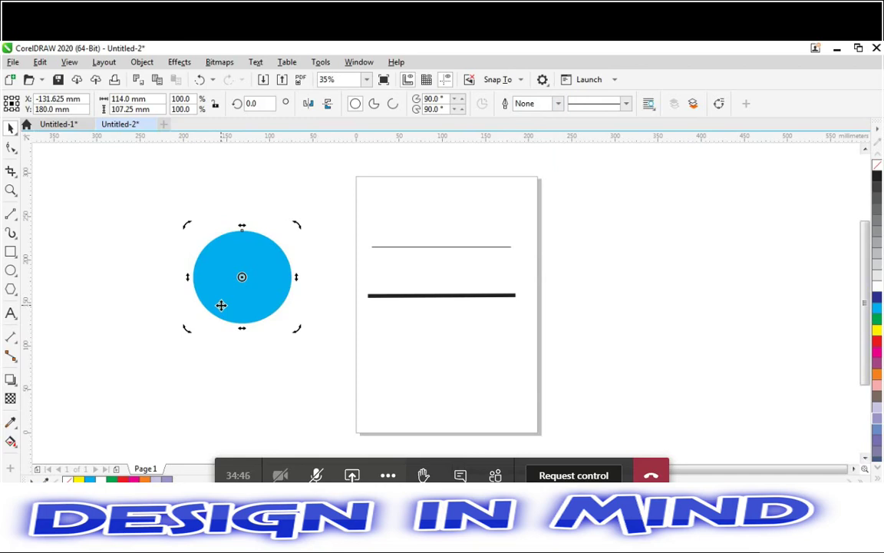
key(ctrl+z)
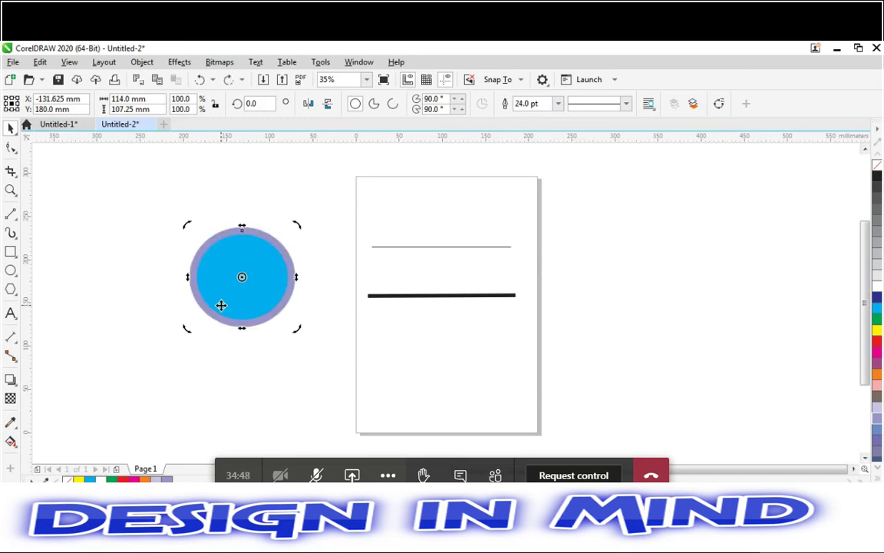
click(880, 170)
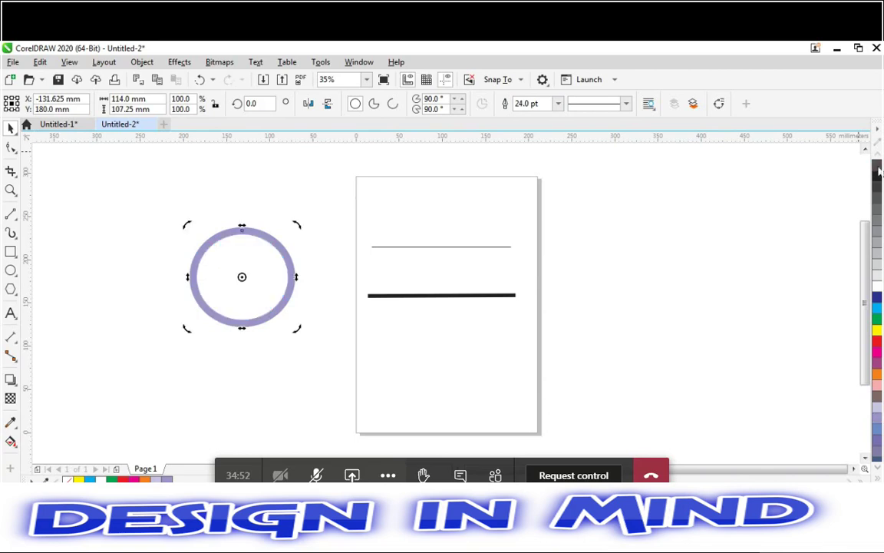
key(ctrl+z)
Step: Remove the ellipse's outline colour and delete the ellipse
right_click(880, 170)
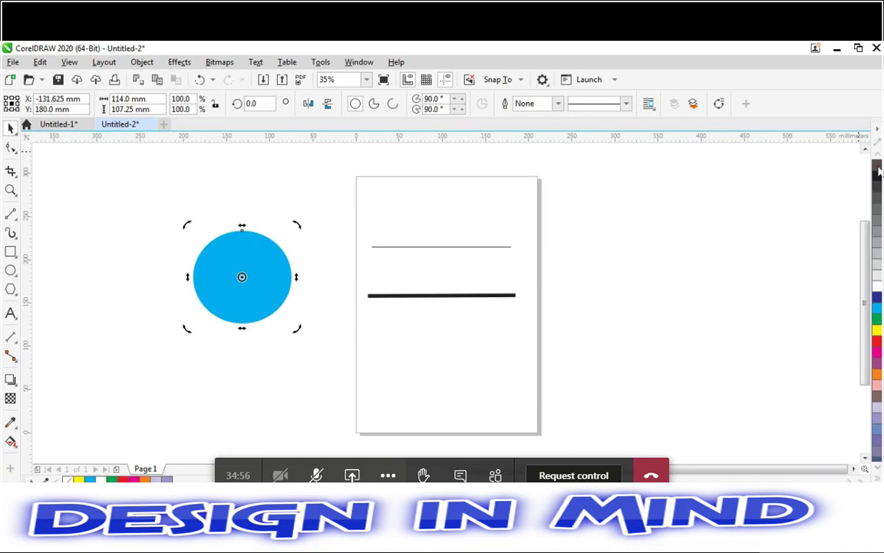
click(247, 279)
key(Delete)
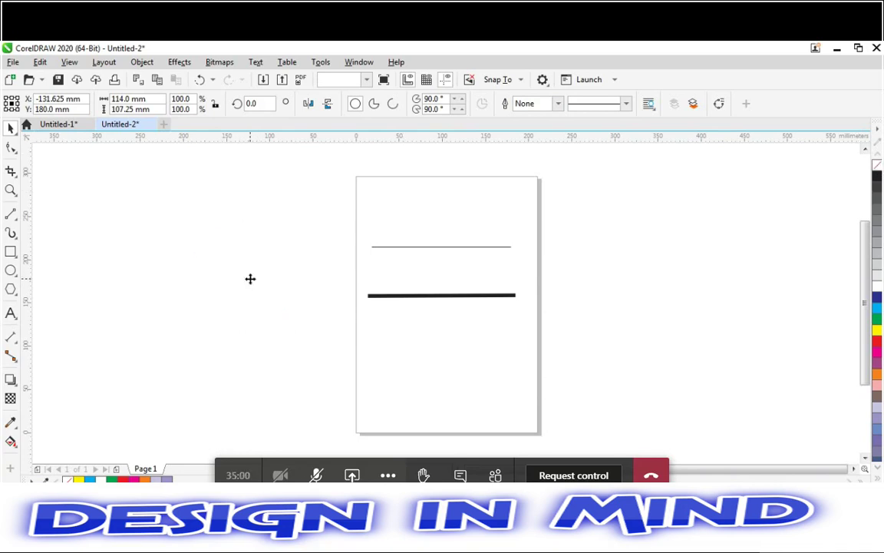
Step: Add three nodes around the middle of the thin upper line with the Shape tool
click(434, 246)
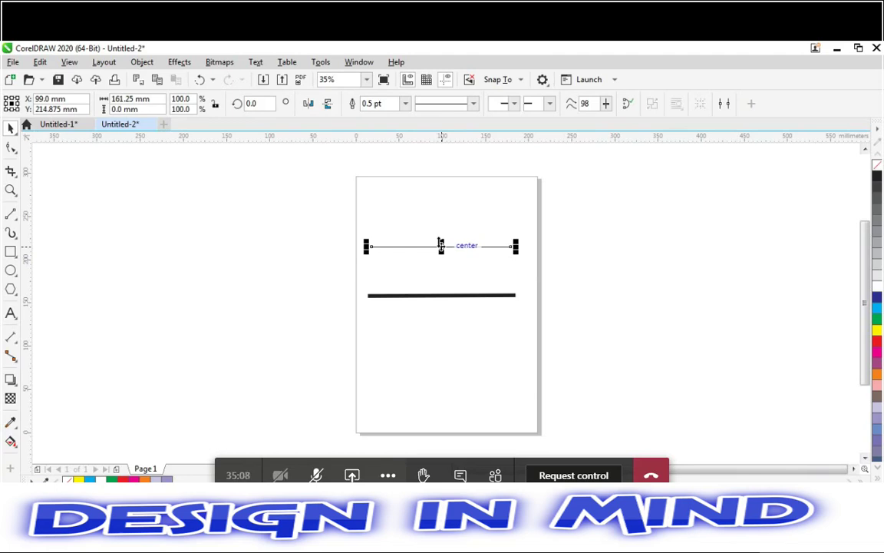
click(10, 147)
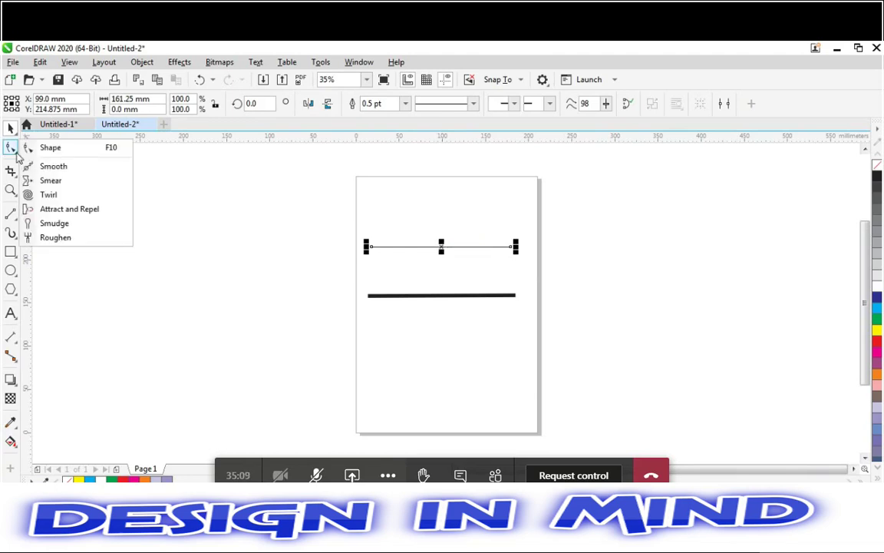
click(58, 158)
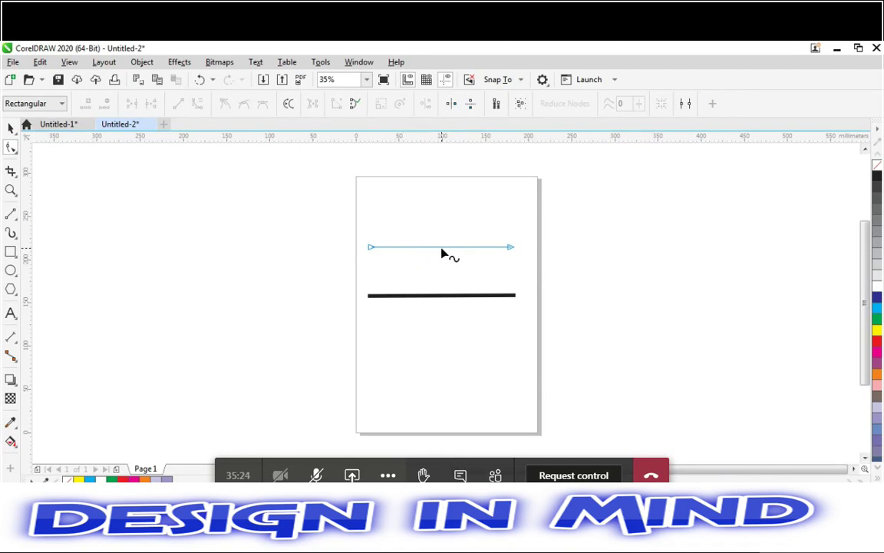
click(391, 247)
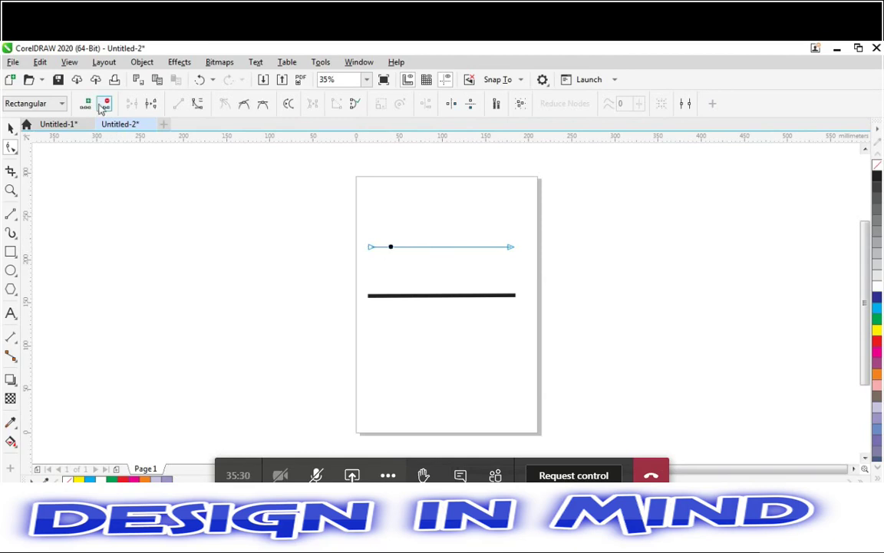
right_click(424, 251)
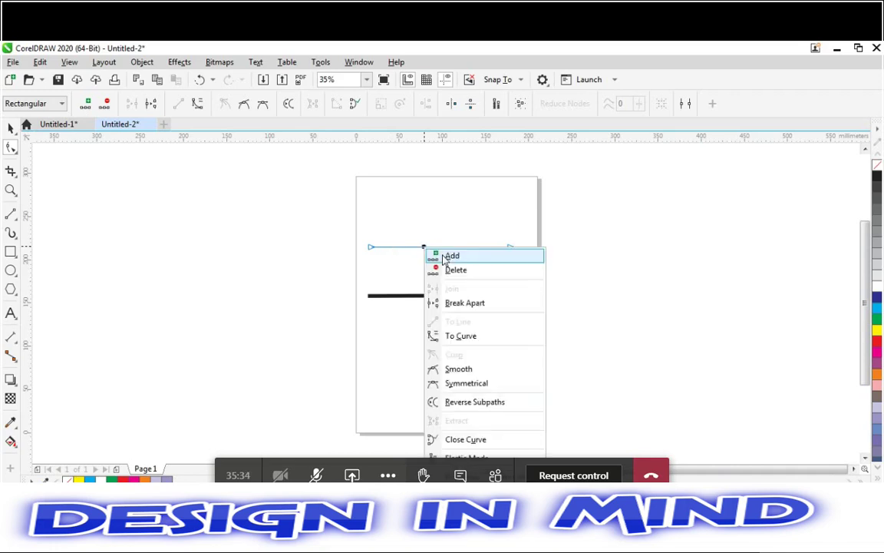
click(443, 254)
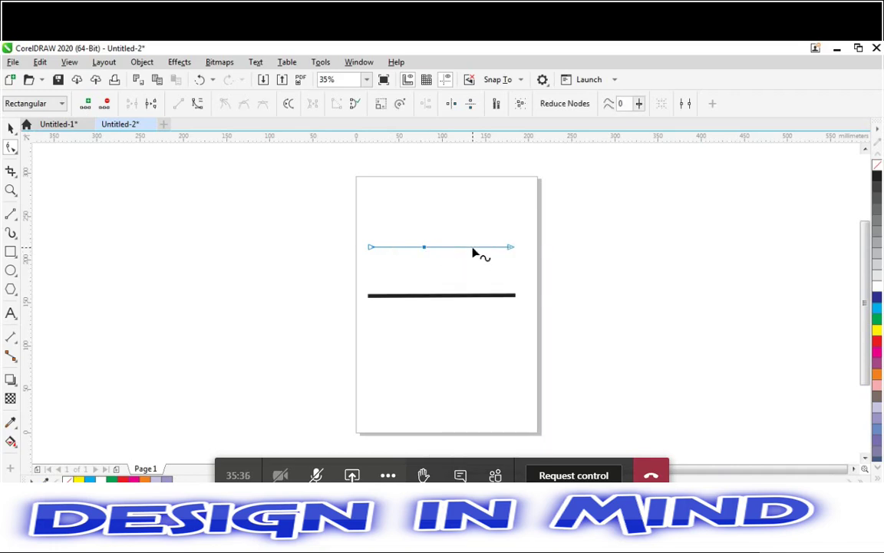
click(472, 247)
double_click(446, 248)
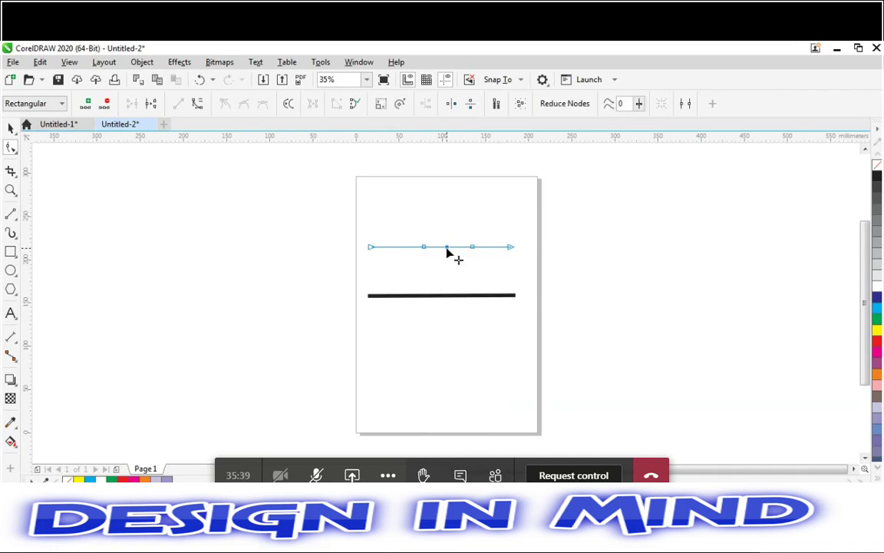
Step: Remove the three added nodes from the thin upper line, after adding and removing a trial node near its left end
double_click(392, 248)
double_click(392, 247)
double_click(448, 247)
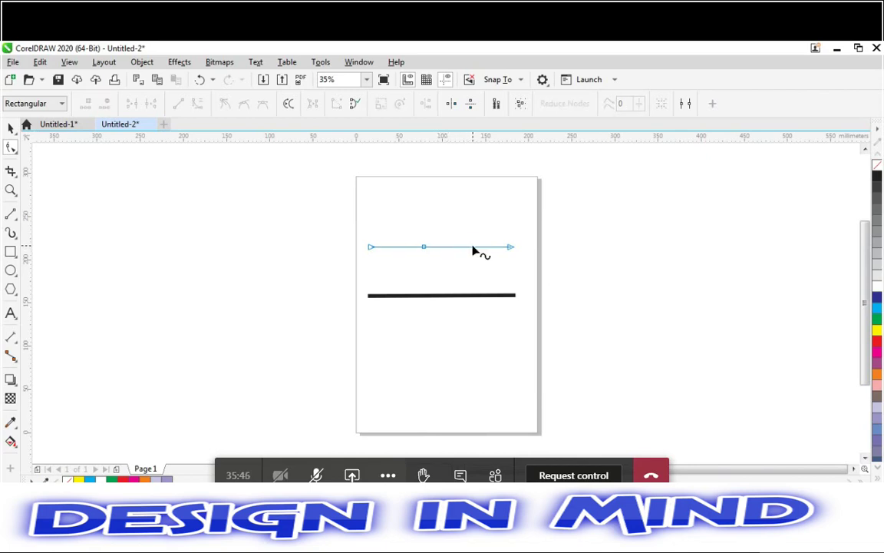
double_click(425, 248)
click(442, 247)
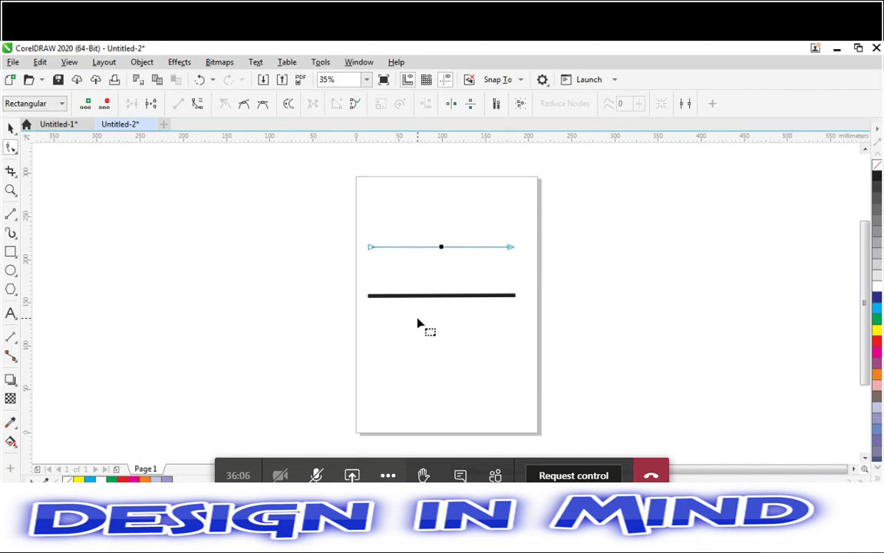
Step: Add three nodes to the upper line: near its left end, just left of the middle, and towards its right end
click(394, 247)
double_click(394, 248)
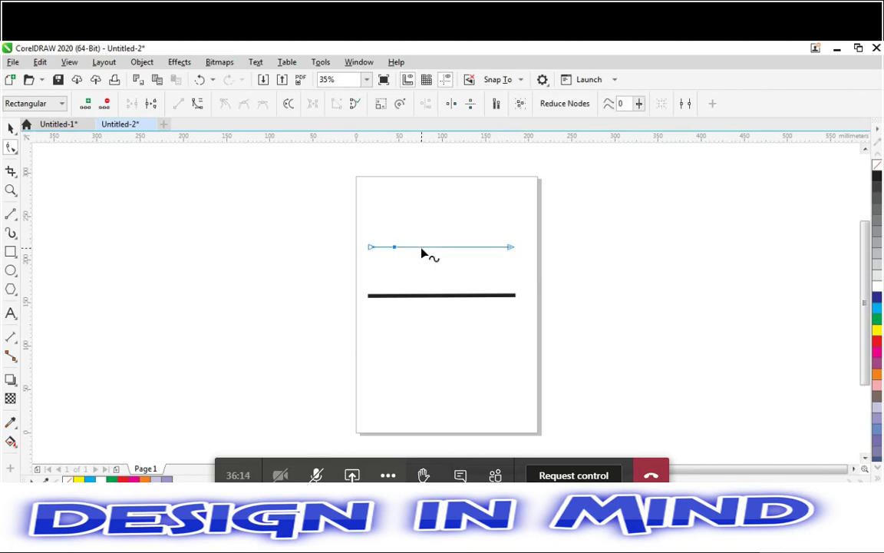
click(421, 247)
right_click(420, 248)
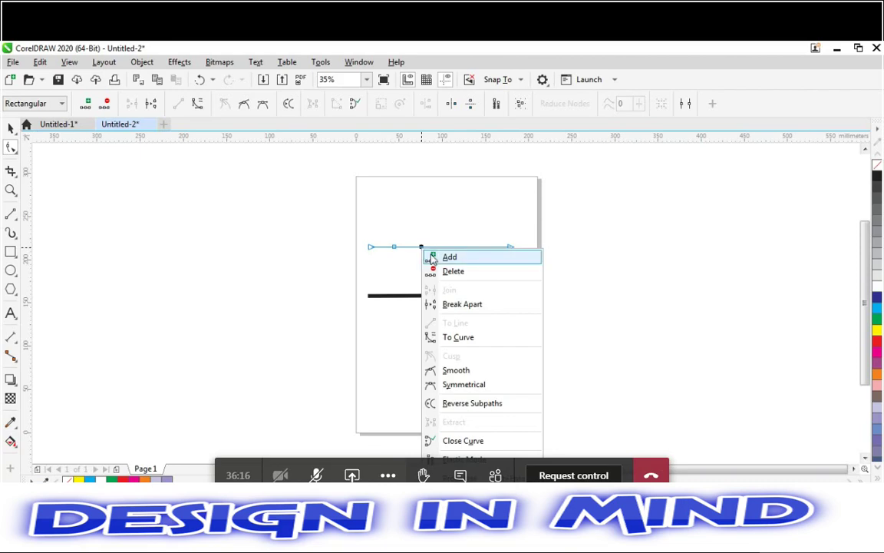
click(436, 258)
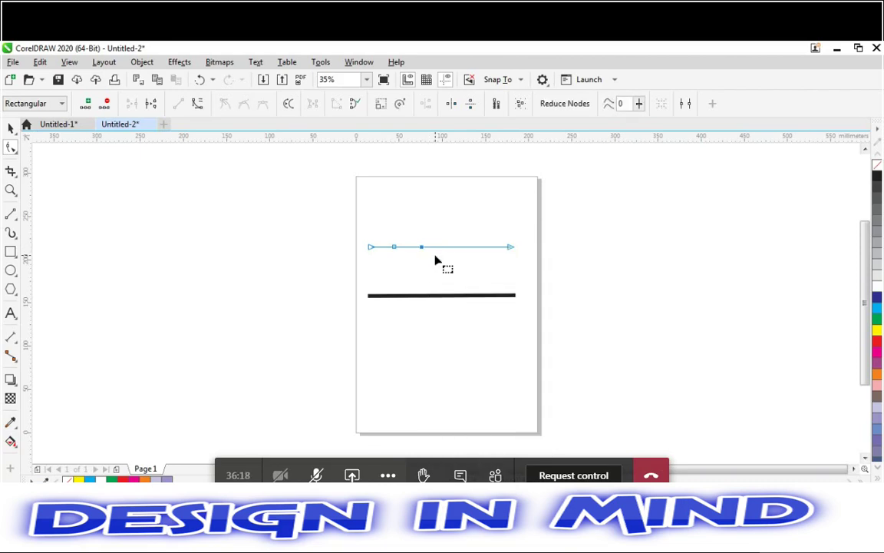
click(453, 248)
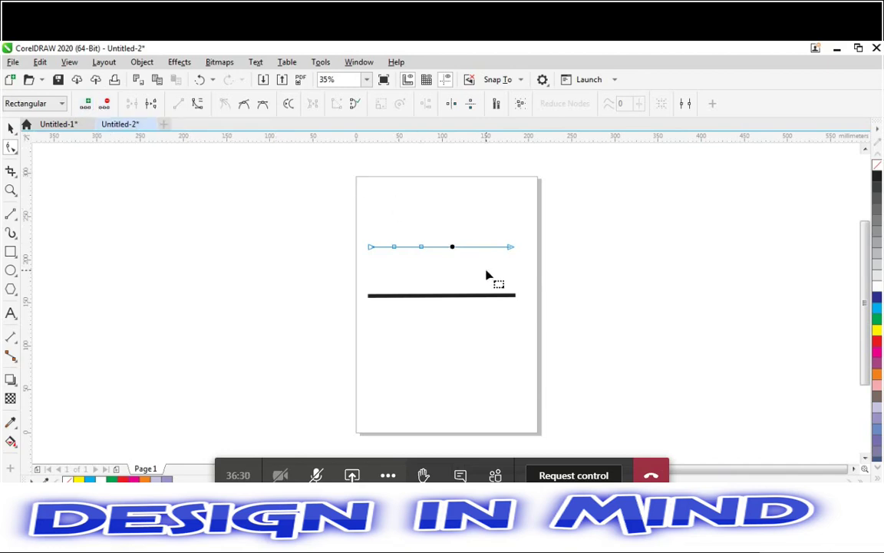
click(477, 247)
click(85, 104)
click(86, 105)
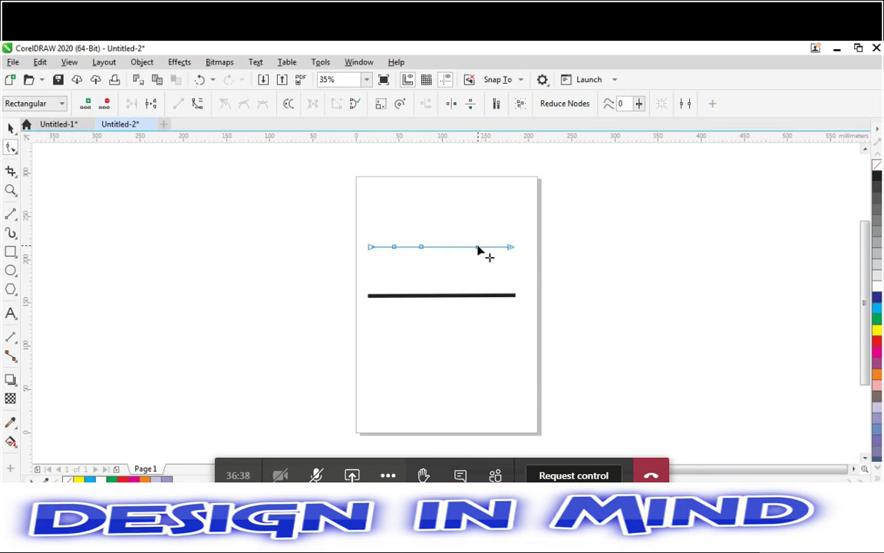
Step: Move the three inner nodes alternately up and down to bend the upper line into a zigzag
drag(477, 246, 479, 223)
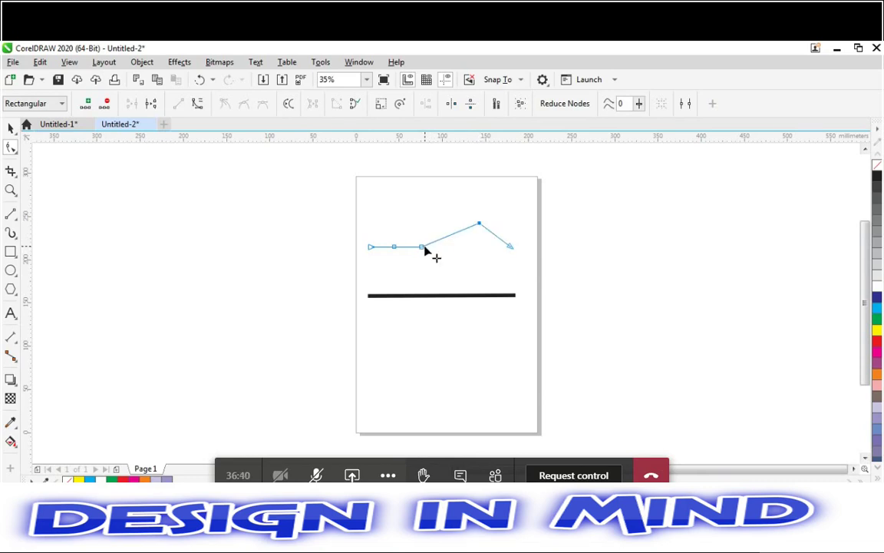
drag(425, 249, 429, 264)
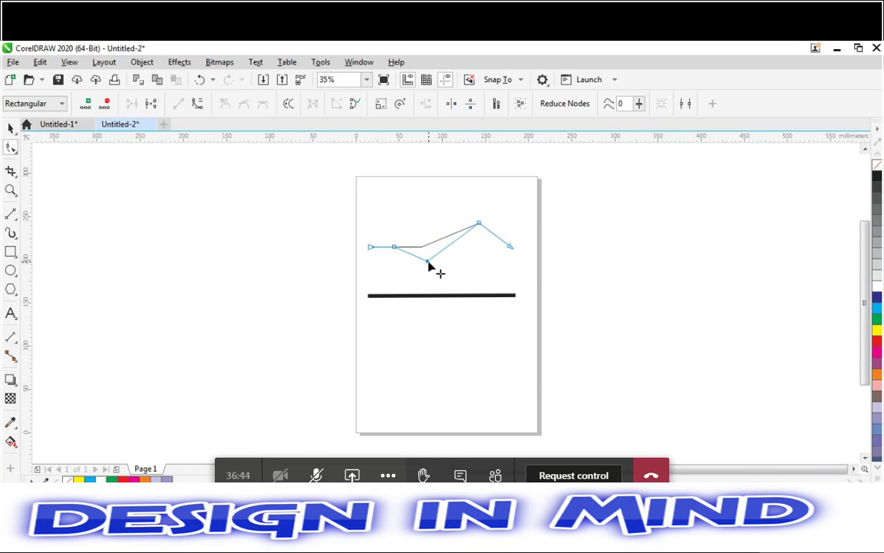
drag(429, 264, 429, 267)
drag(394, 246, 393, 220)
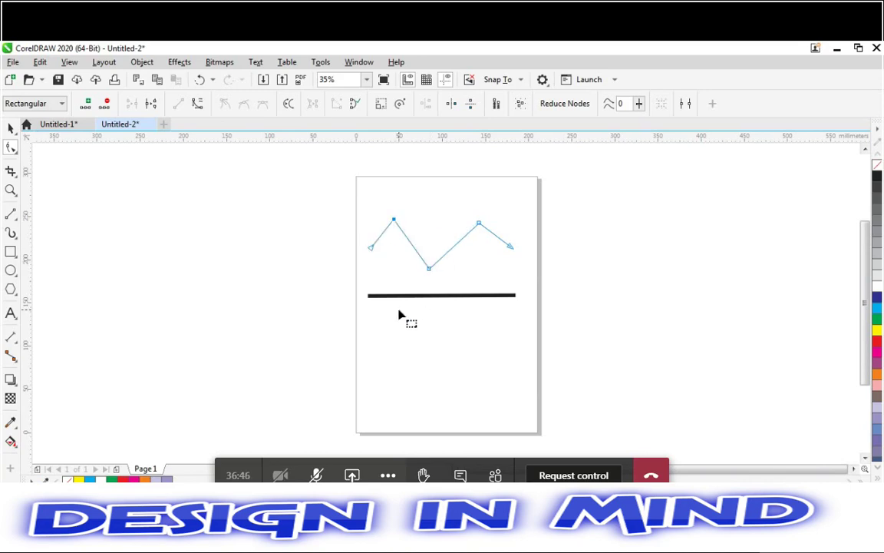
Step: Undo the zigzag node moves and the node additions on the upper line
key(ctrl+z)
key(ctrl+z)
key(ctrl+z)
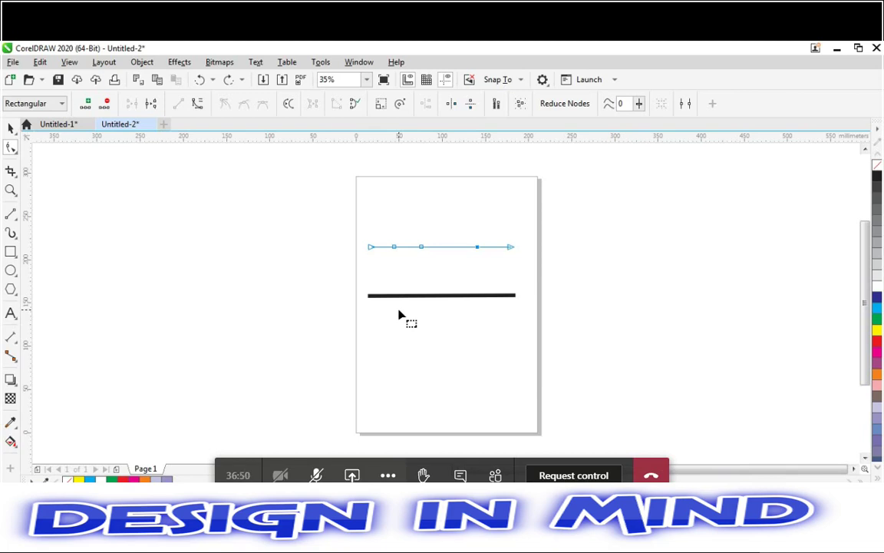
key(ctrl+z)
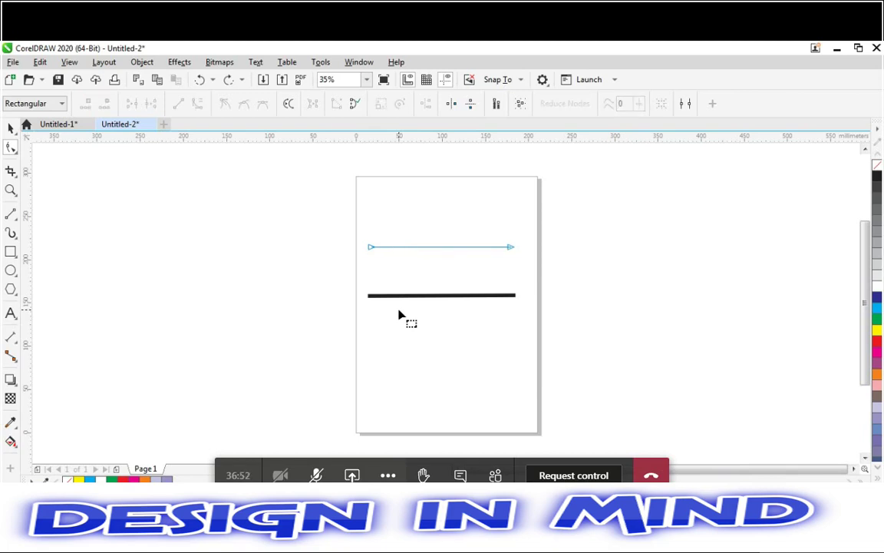
Step: Try converting the upper line to a curve and bowing its middle slightly upwards, undoing both changes
click(439, 247)
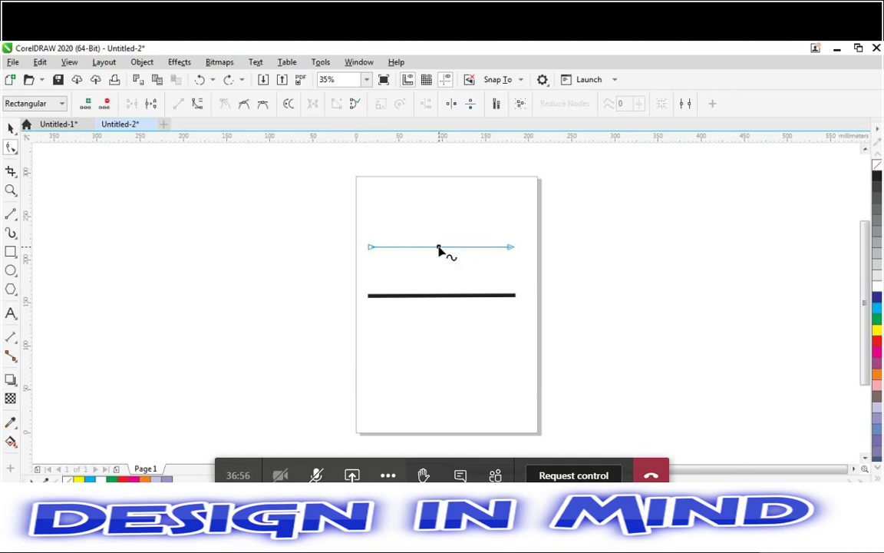
right_click(439, 248)
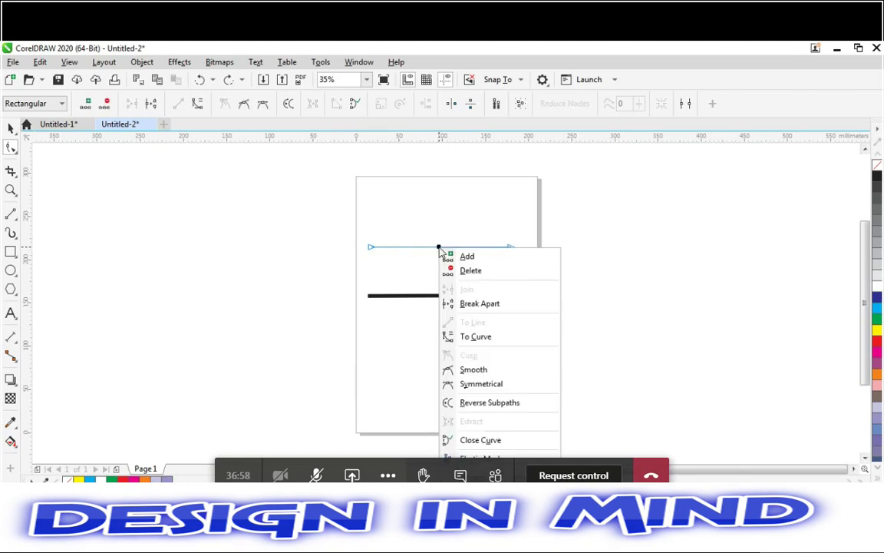
click(466, 340)
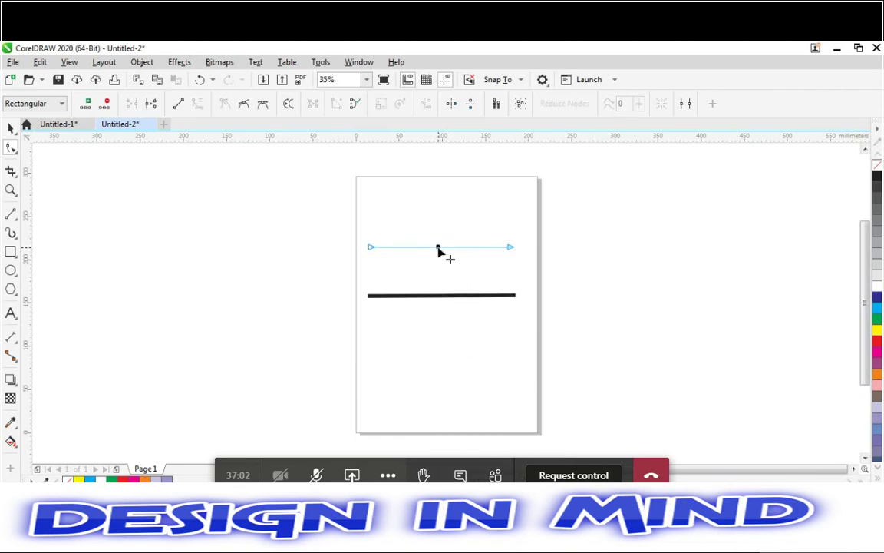
mouse_move(439, 247)
mouse_down()
mouse_move(439, 211)
mouse_move(442, 247)
mouse_up()
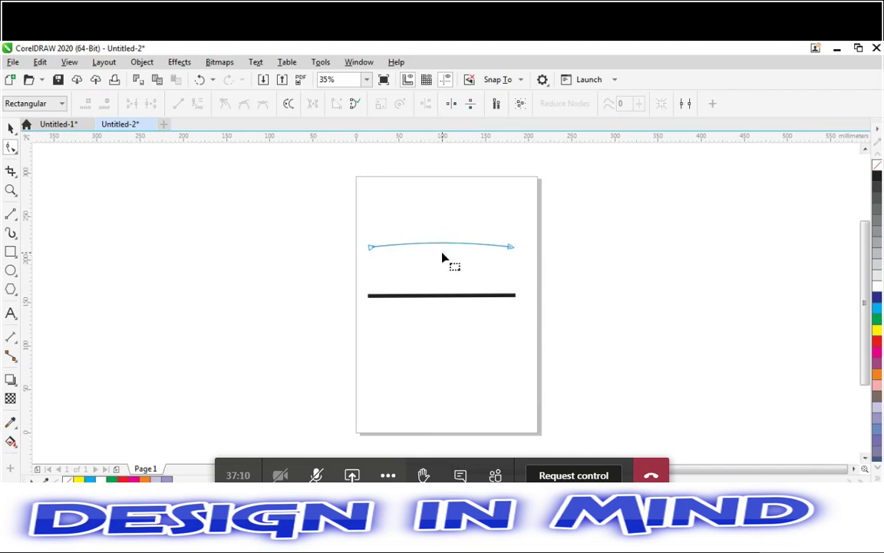
key(ctrl+z)
key(ctrl+z)
key(ctrl+z)
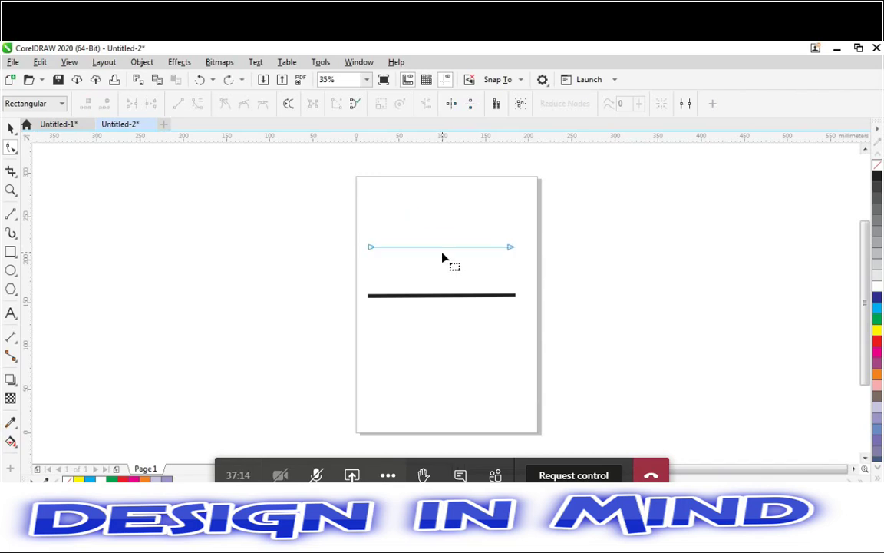
Step: Try adding a middle node to the upper line as a curve, and undo back to the line with two inner nodes
click(426, 242)
click(461, 247)
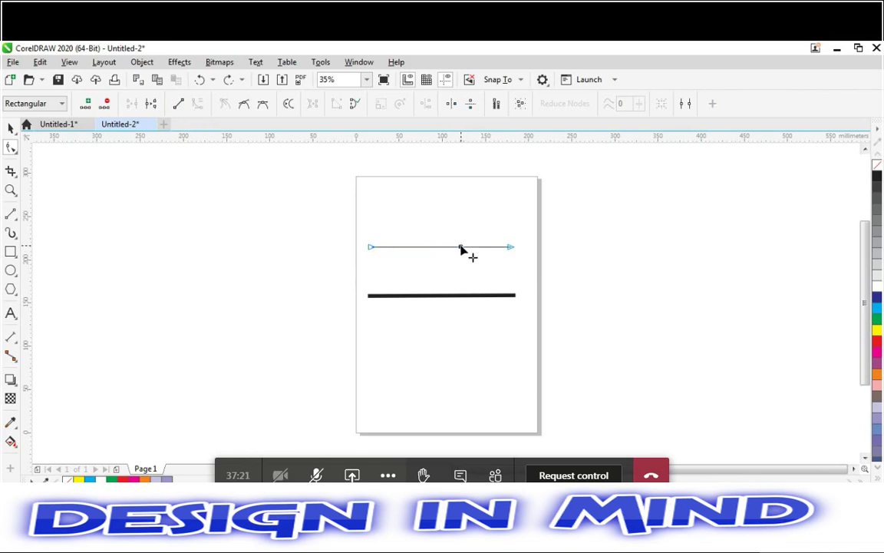
click(448, 295)
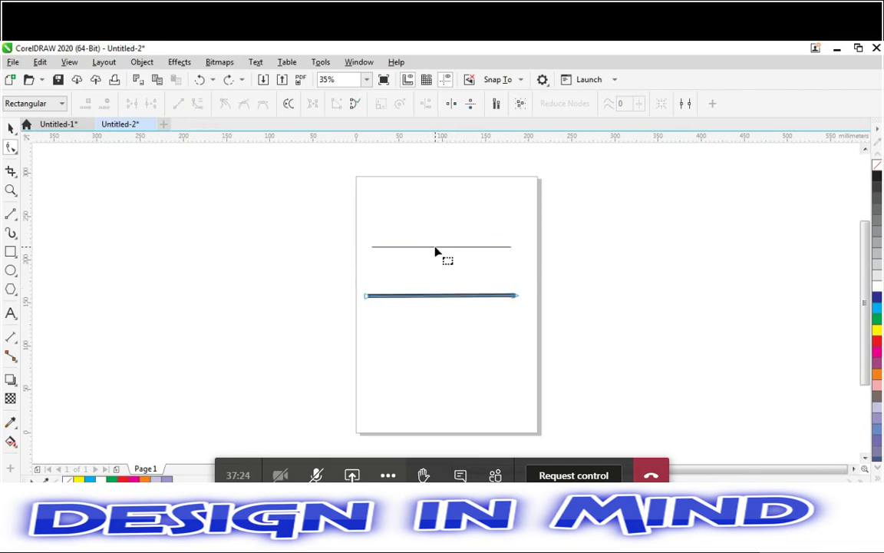
click(435, 248)
click(436, 248)
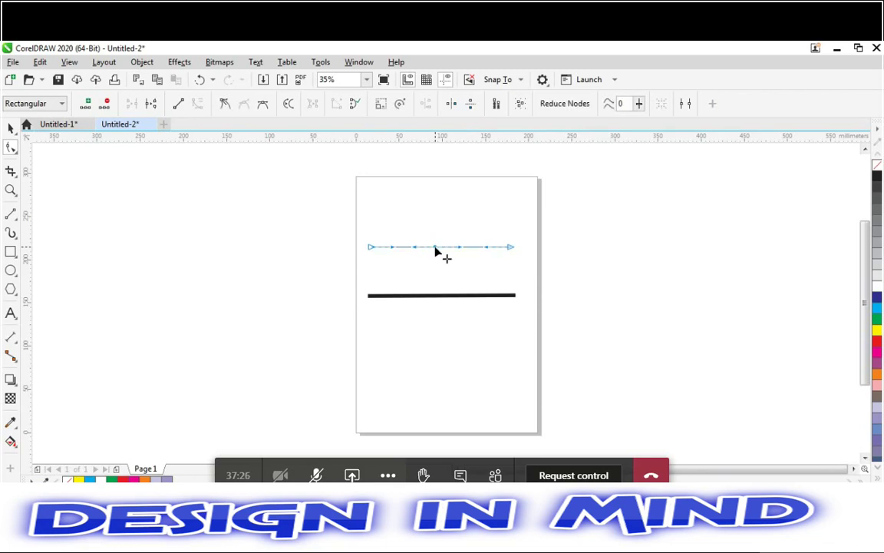
key(ctrl+z)
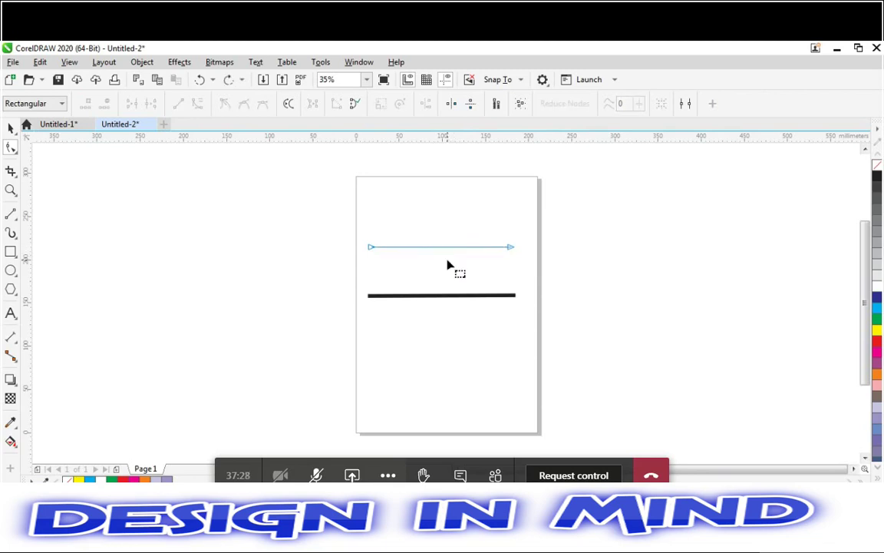
key(ctrl+shift+z)
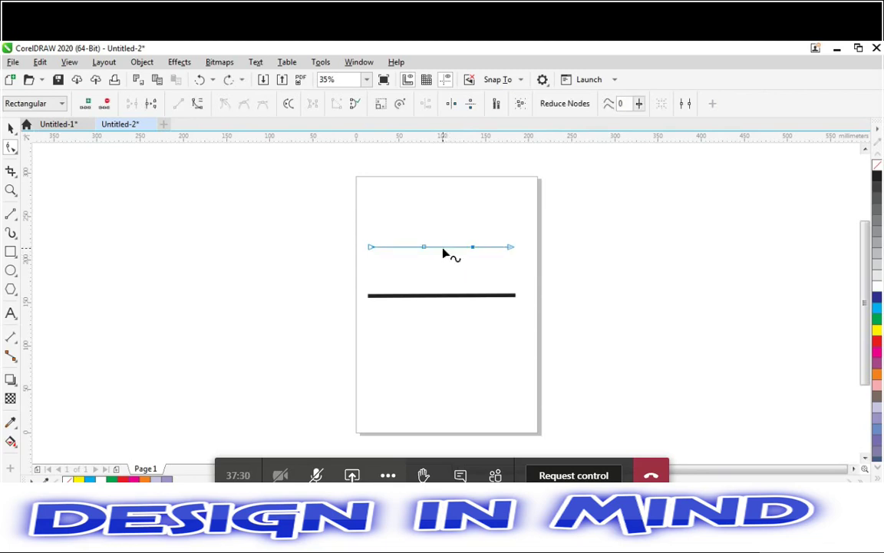
Step: Convert the segment between the two inner nodes to a curve and pull it upwards into an arch
click(443, 248)
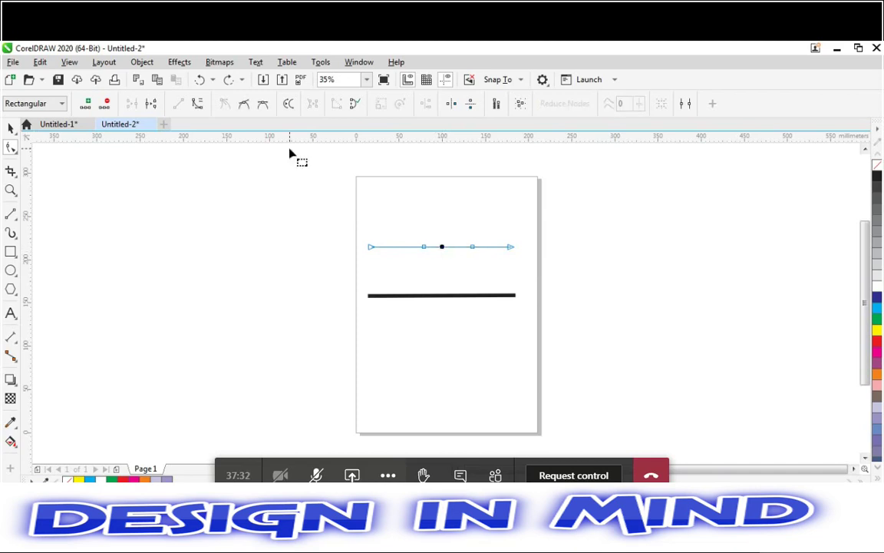
click(198, 106)
drag(448, 246, 450, 215)
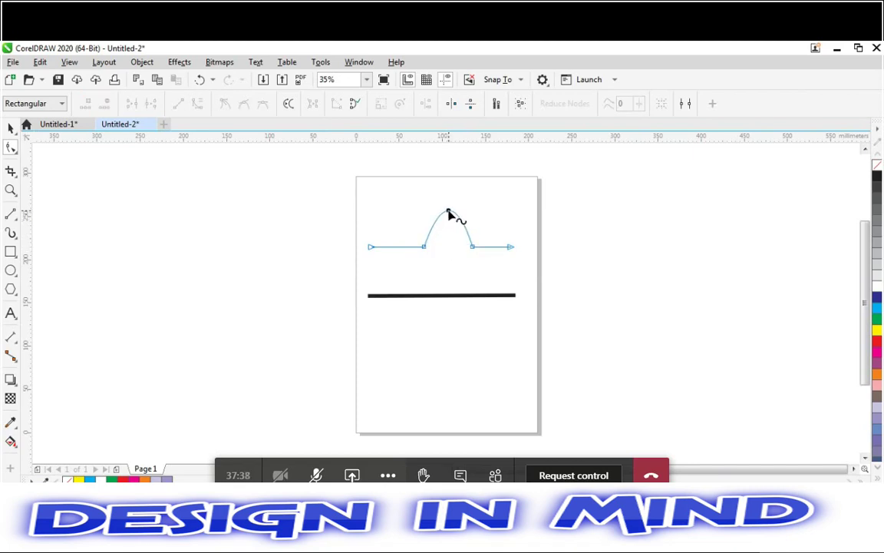
Step: Try deleting the two nodes at the base of the arch, and undo to restore the arch
click(473, 248)
key(Delete)
click(423, 248)
key(Delete)
click(438, 248)
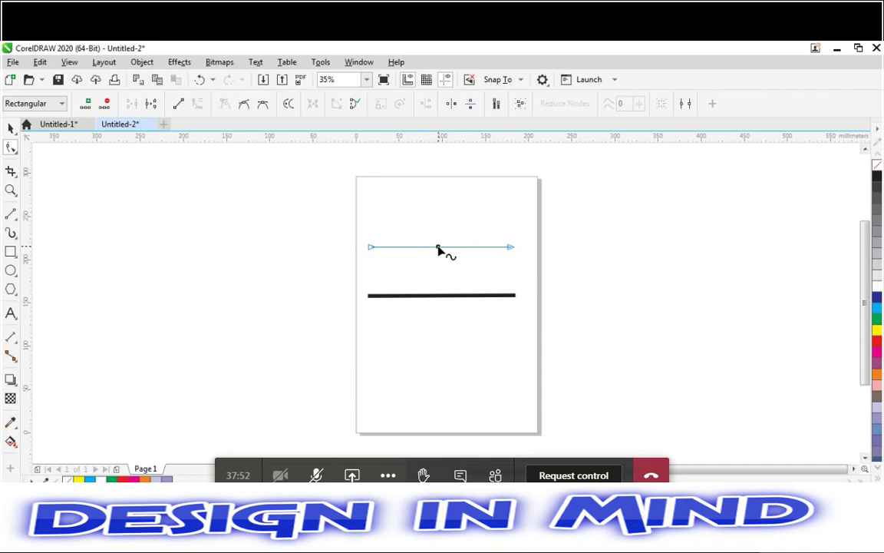
drag(439, 250, 440, 251)
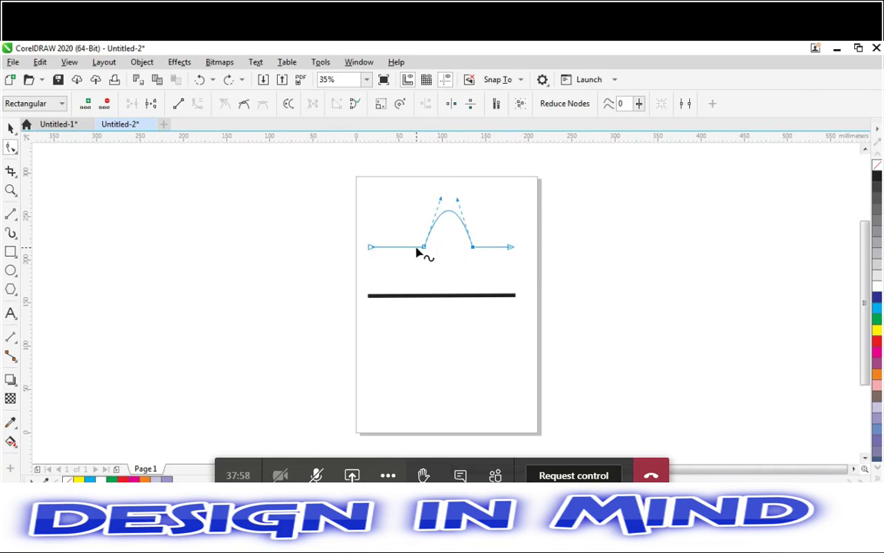
Step: Try converting the arch to a straight line and swinging its left control handle outwards, undoing each change
click(178, 105)
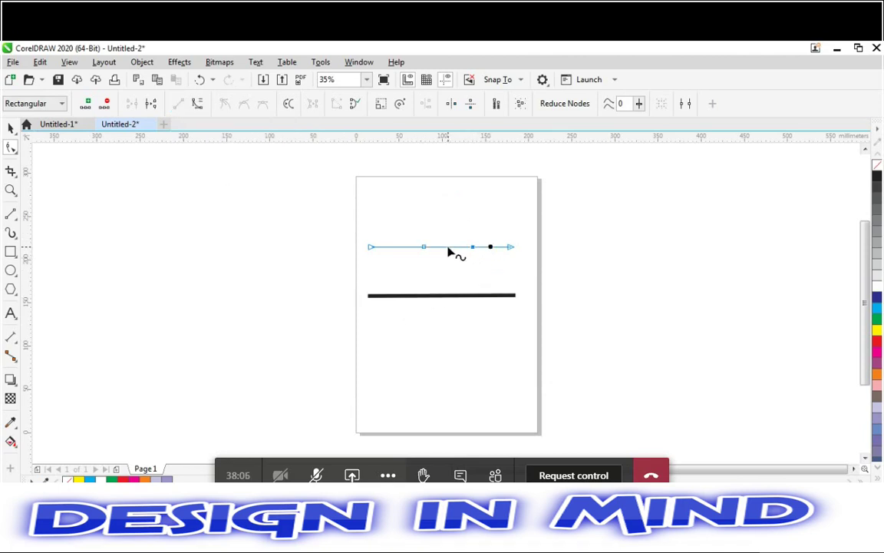
key(ctrl+z)
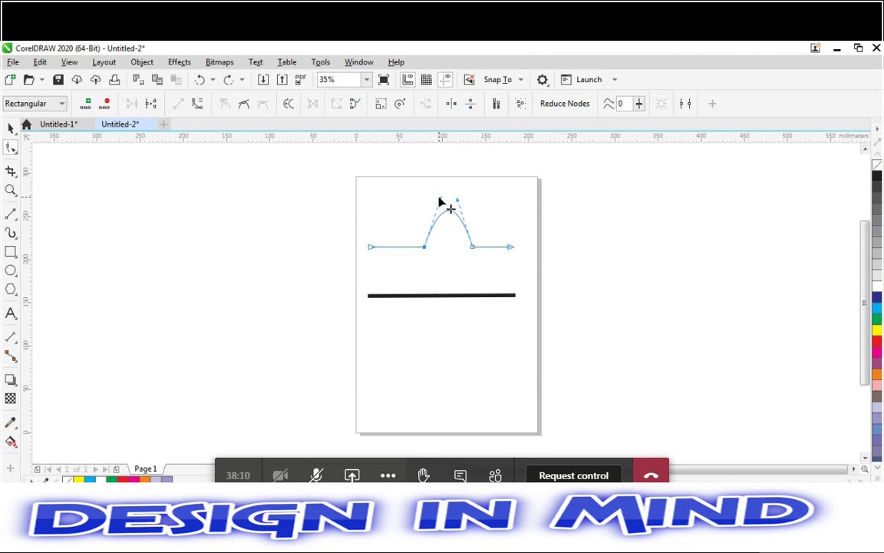
drag(441, 200, 393, 216)
key(ctrl+z)
Step: Add a node right of the arch below the line, and reshape the arch with its right node and left control handle
click(491, 248)
double_click(490, 247)
drag(492, 249, 453, 263)
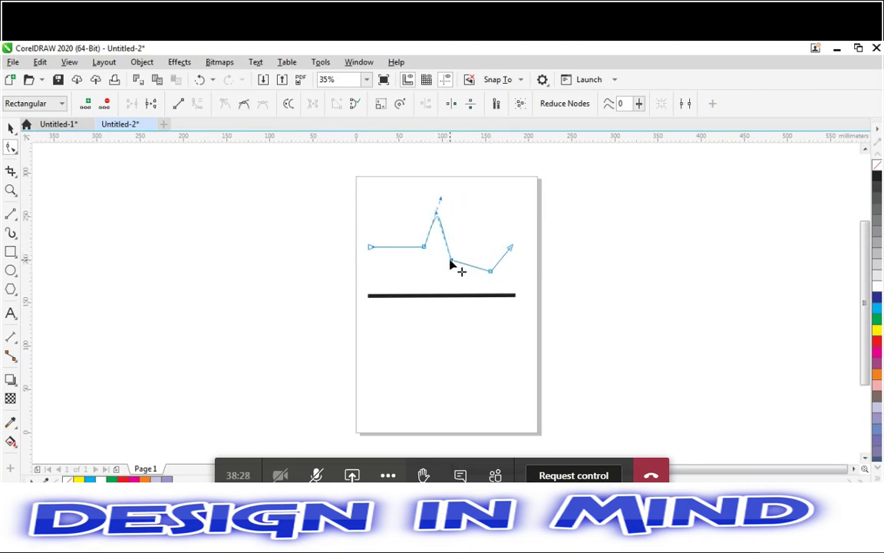
drag(451, 262, 415, 190)
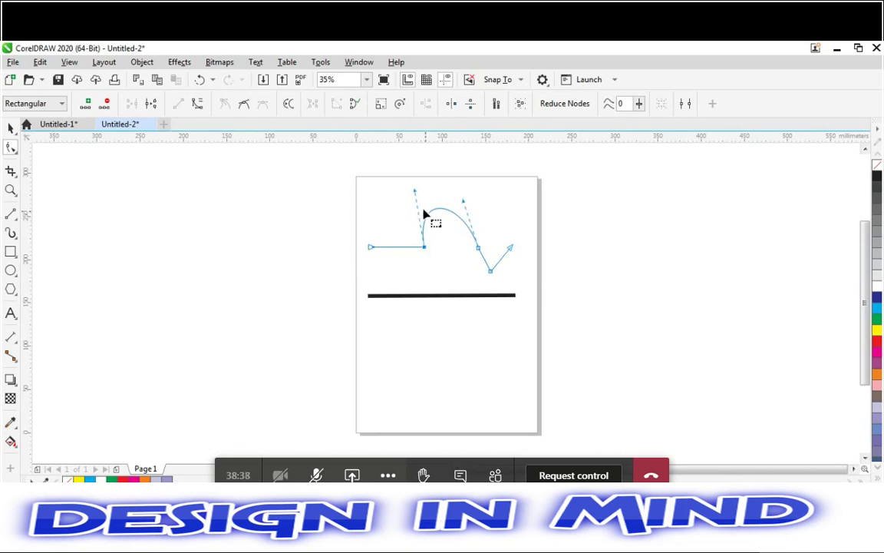
Step: Try closing the reshaped curve, undo it, and leave node editing for the Pick tool
click(354, 107)
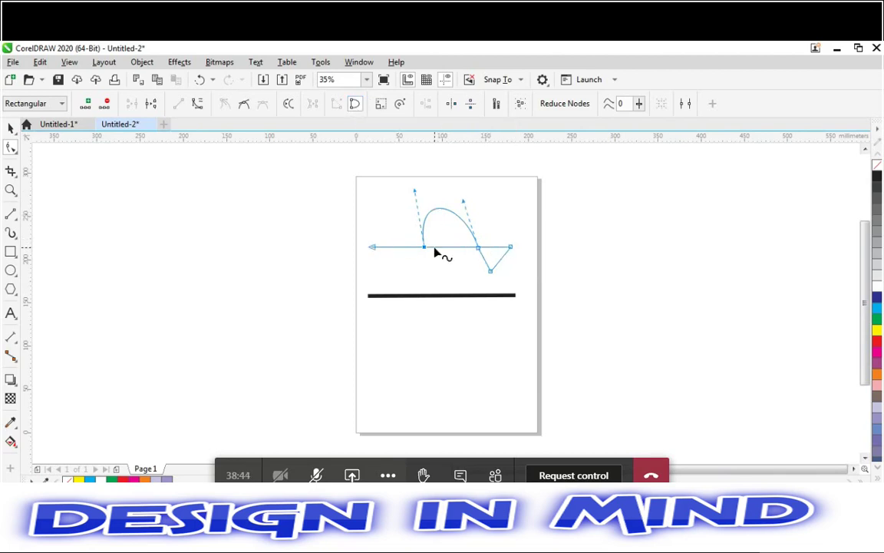
key(ctrl+z)
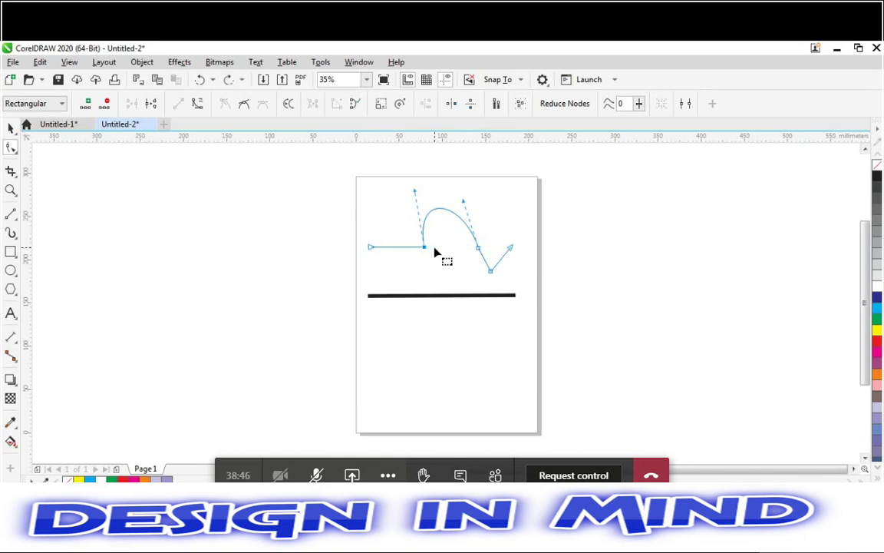
key(space)
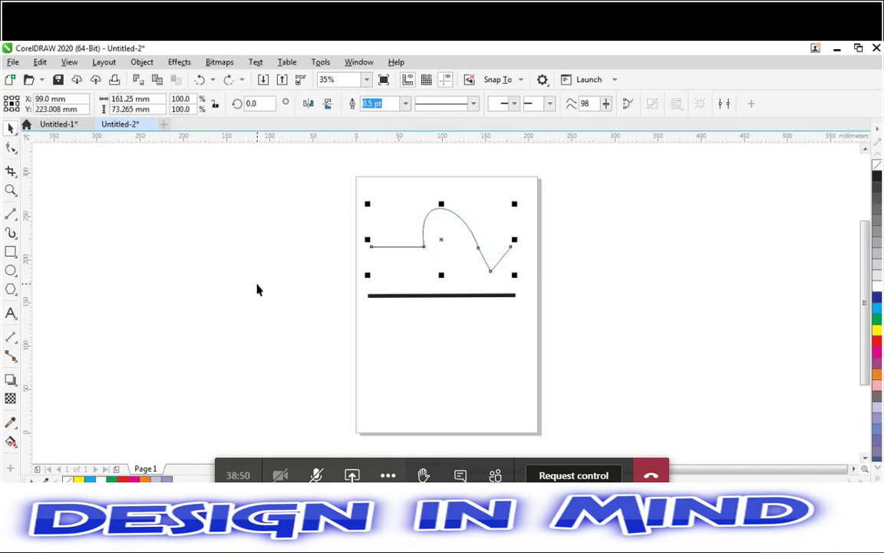
Step: Draw a closed four-sided shape about 216 mm wide and 209 mm high left of the page with 2-Point Line
click(12, 214)
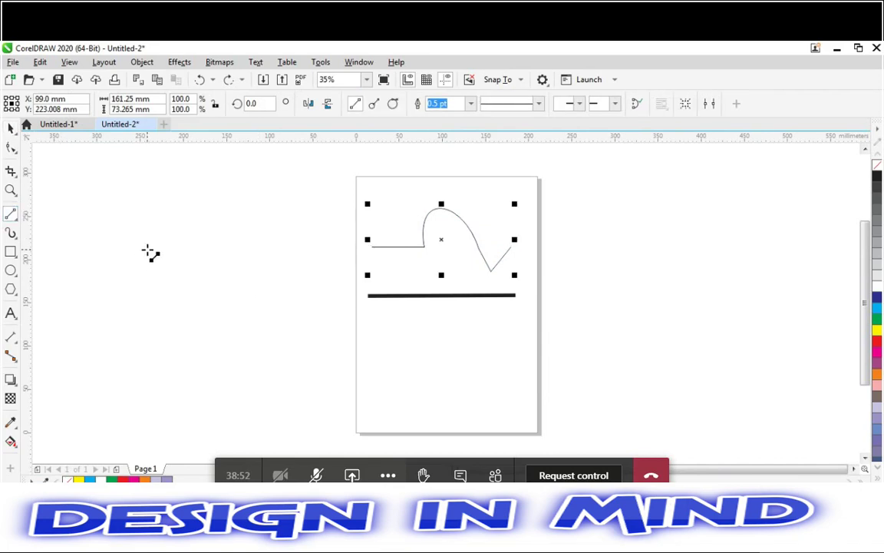
click(212, 211)
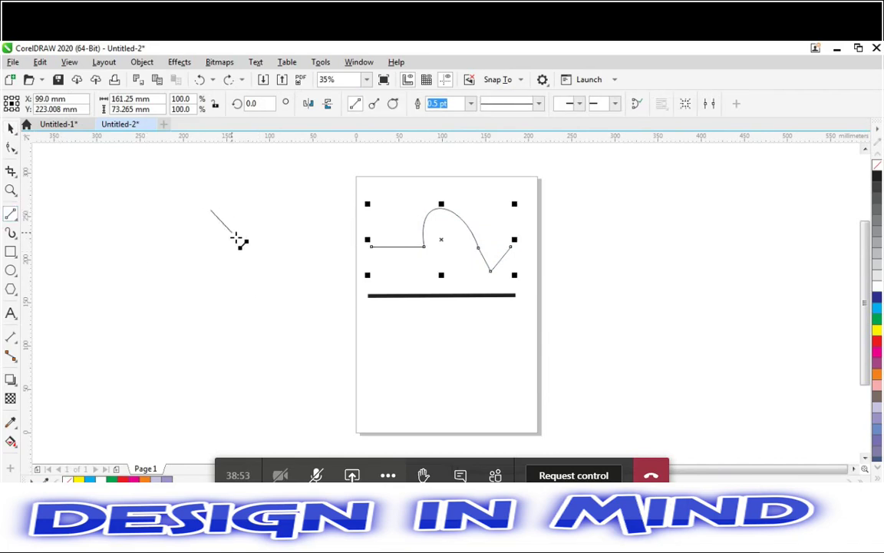
click(298, 347)
click(298, 347)
click(177, 391)
click(178, 391)
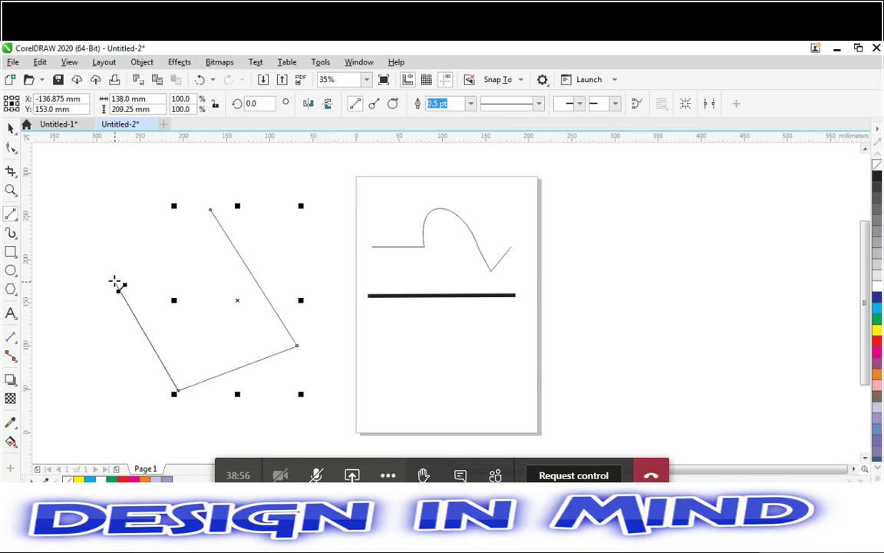
click(111, 279)
click(211, 211)
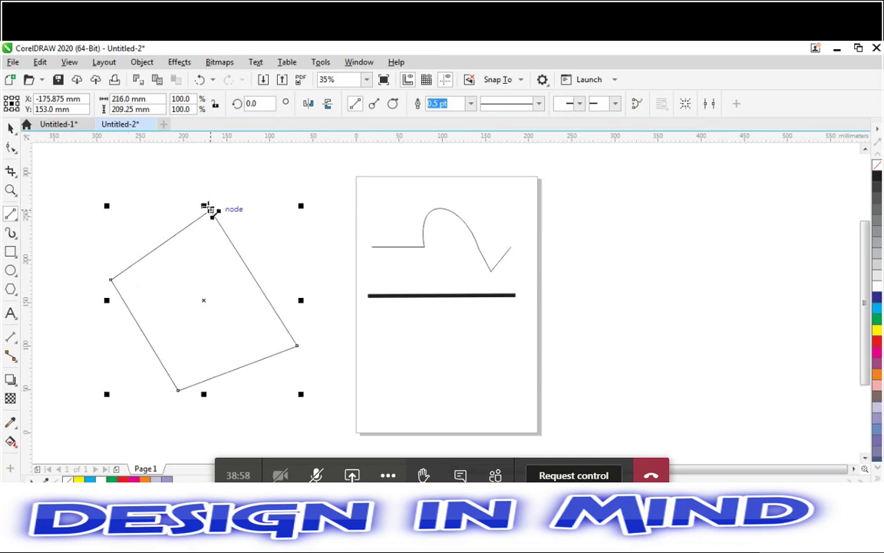
key(space)
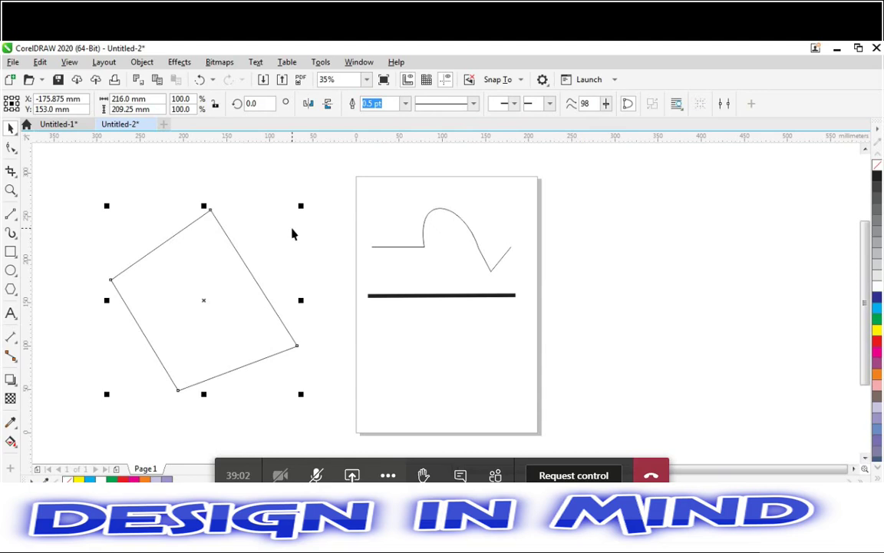
Step: Add a node midway along the shape's right edge with the Shape tool and move it outwards to form a pentagon
key(F10)
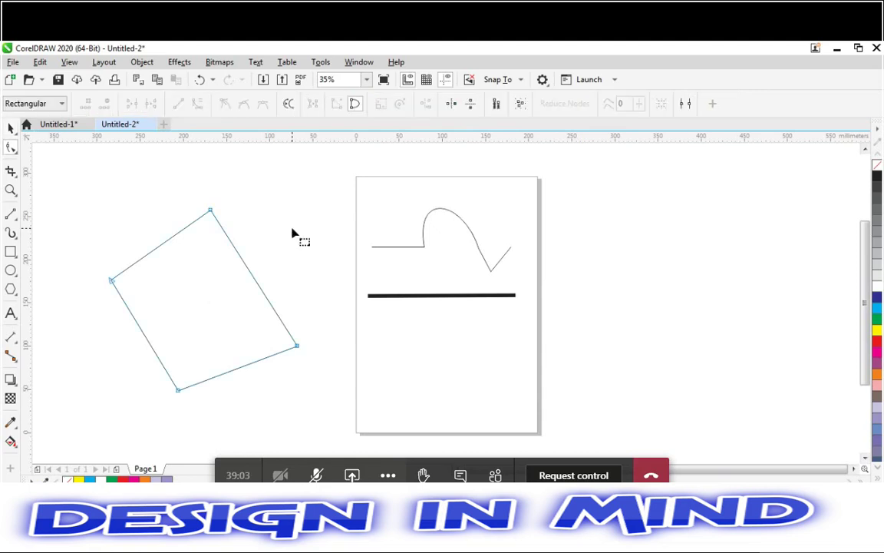
click(251, 274)
drag(251, 275, 283, 253)
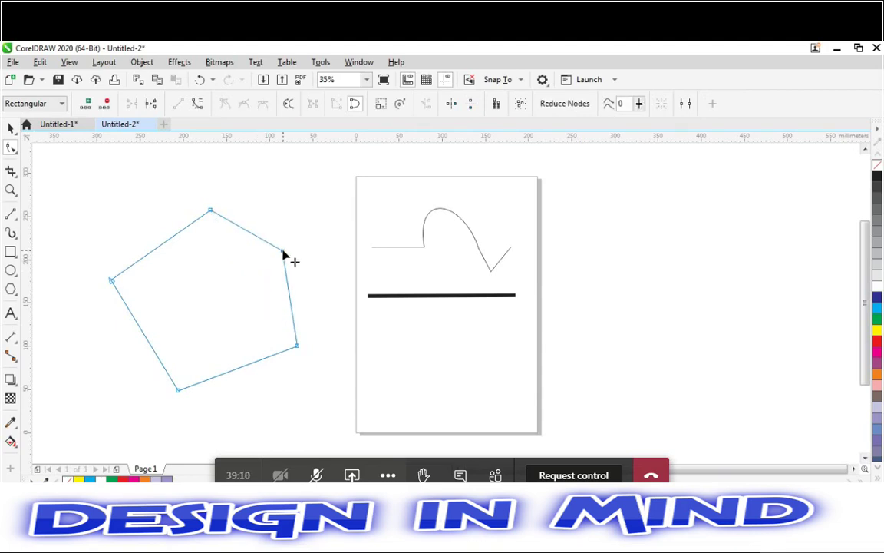
Step: Add a node midway down the pentagon's right edge and pull it inwards, and add another node on the upper-right edge
click(289, 296)
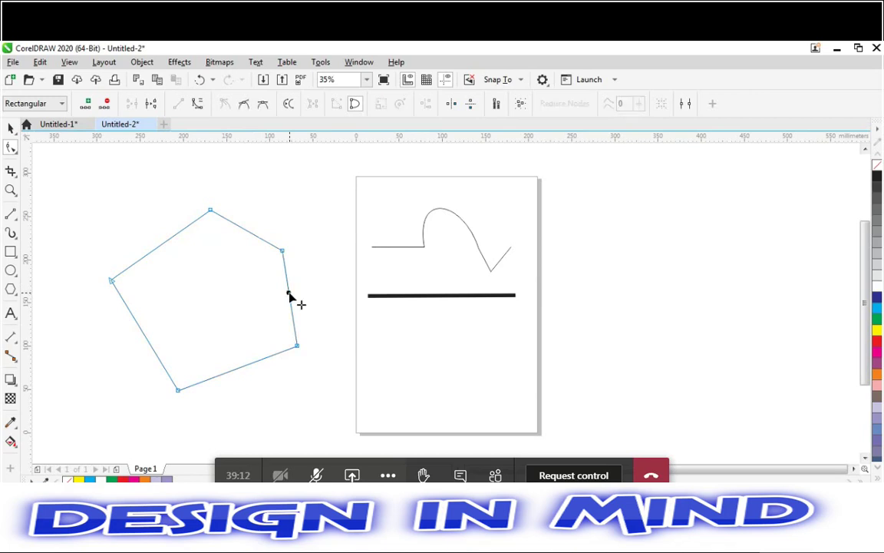
key(plus)
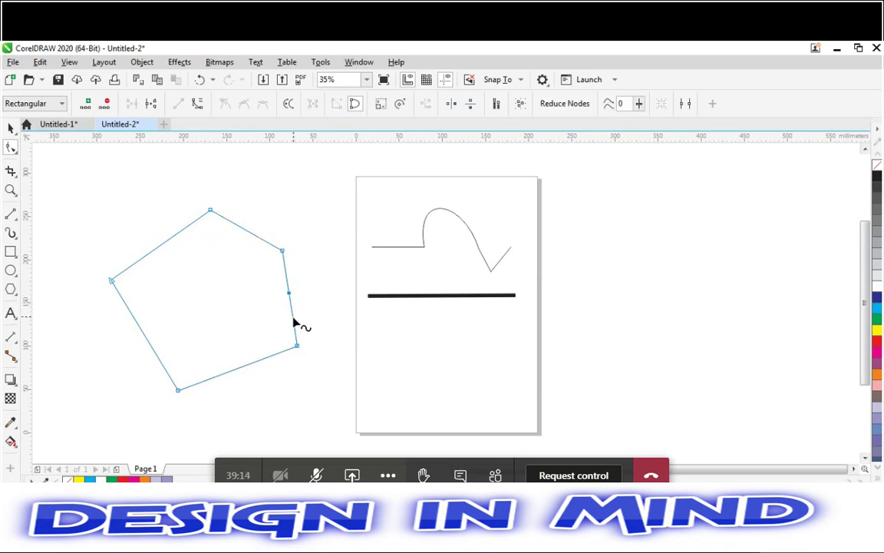
click(255, 364)
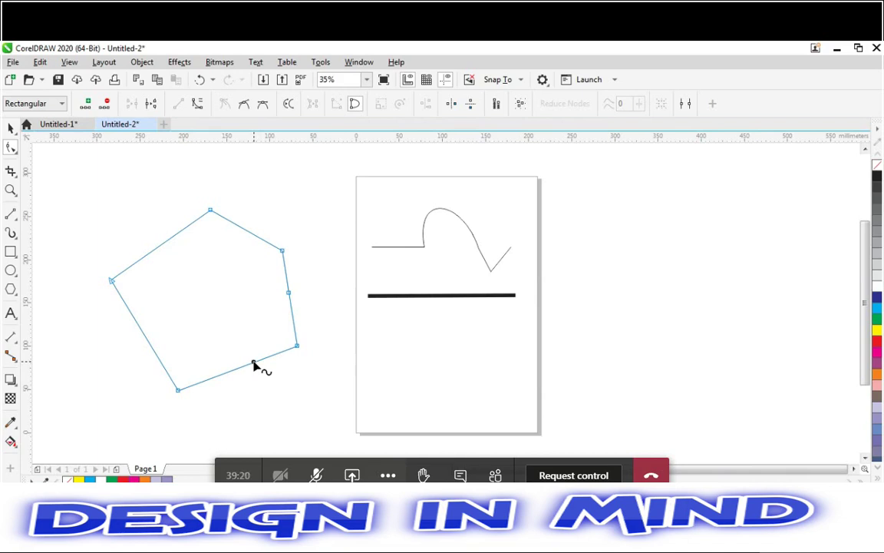
click(243, 105)
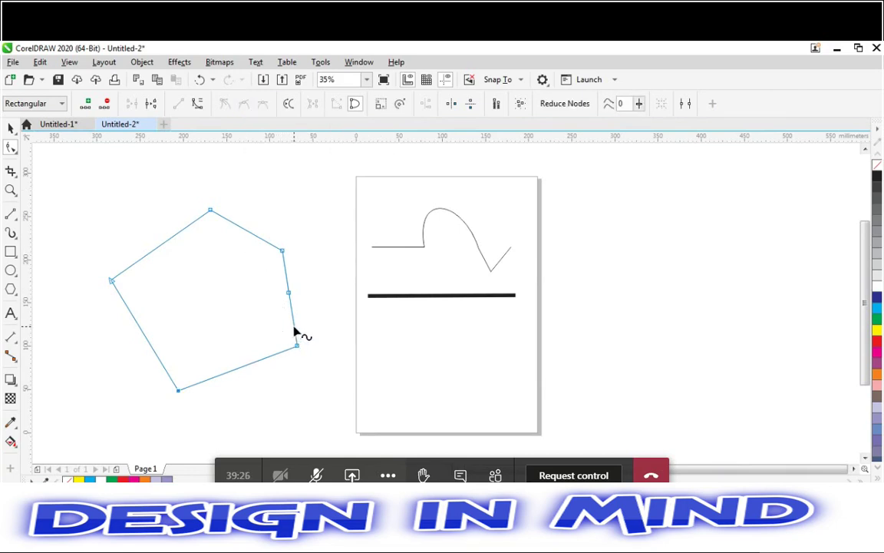
drag(283, 301, 266, 307)
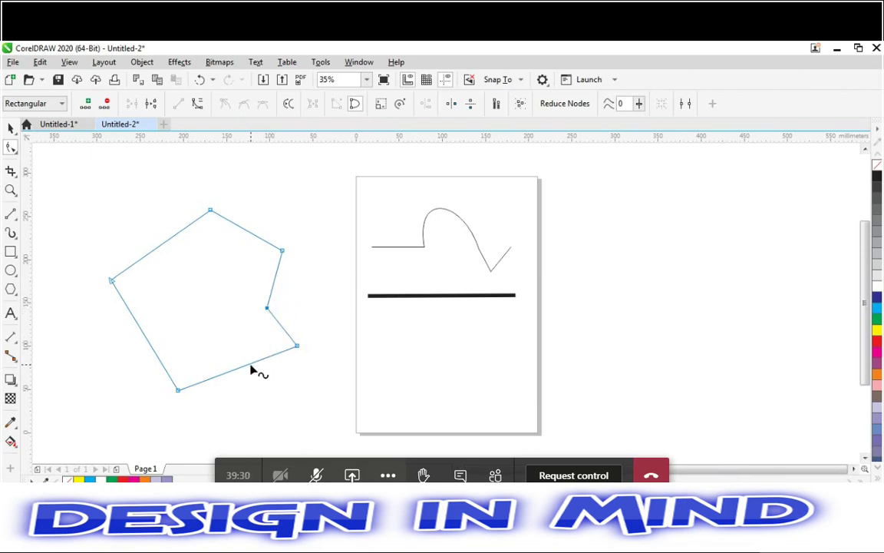
click(250, 364)
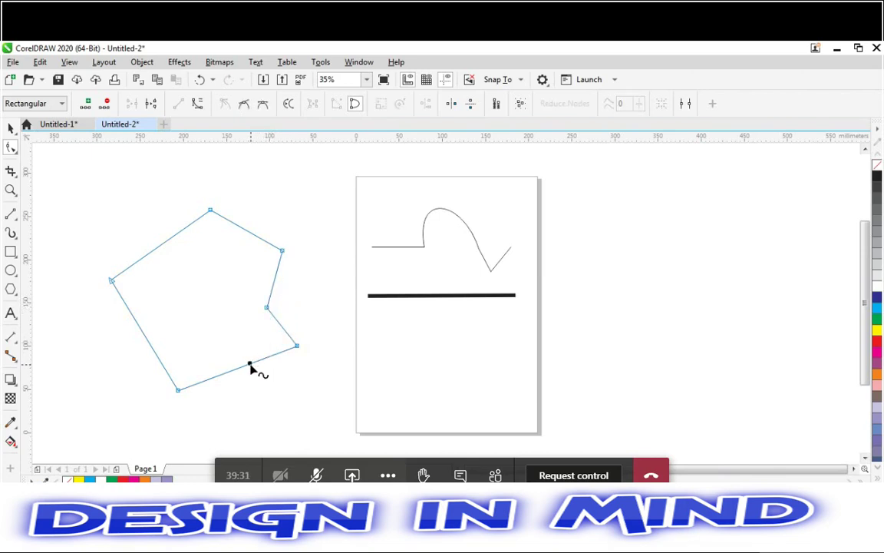
click(261, 113)
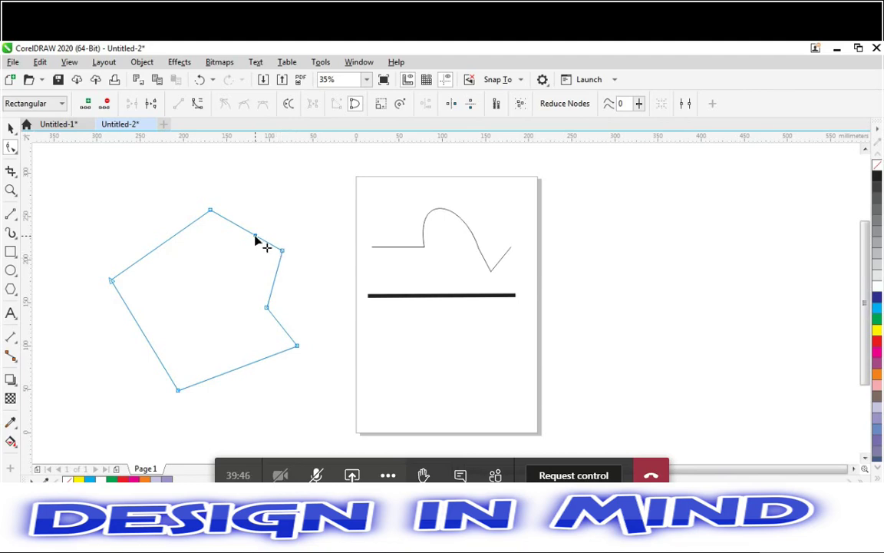
Step: Convert the shape's upper-left edge to a curve and pull both its control handles inwards
click(185, 229)
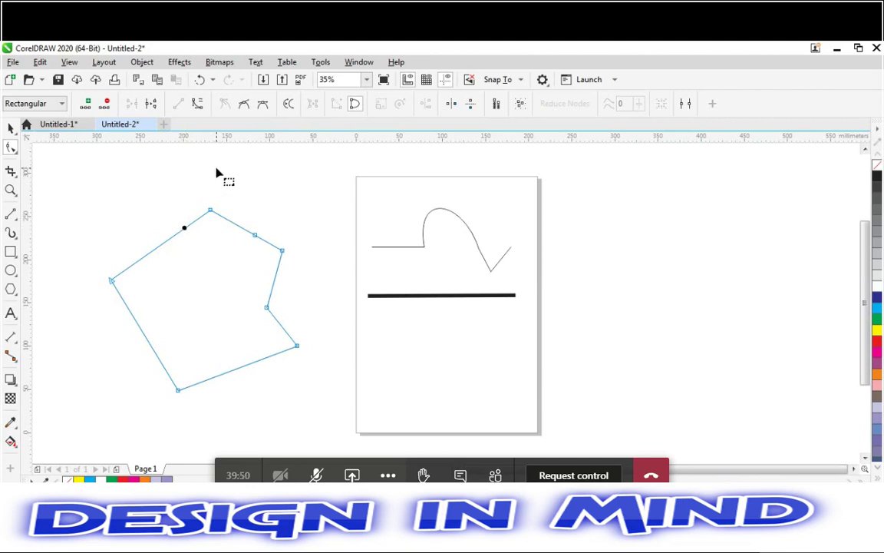
click(197, 108)
drag(178, 233, 228, 296)
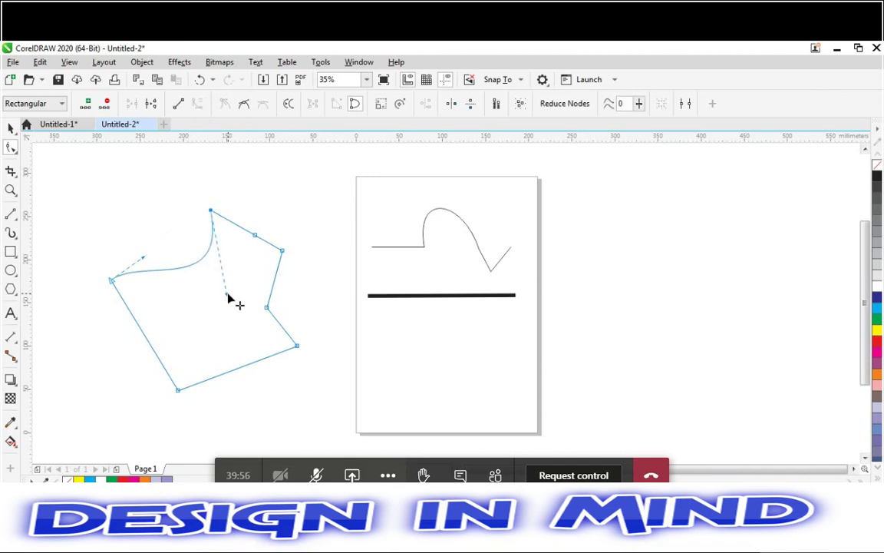
click(148, 273)
drag(148, 272, 221, 306)
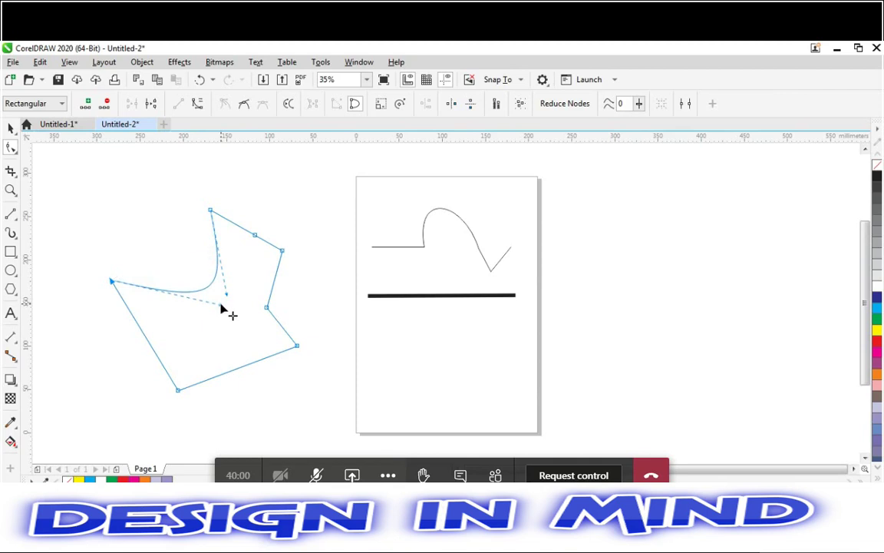
Step: Add a node on the bottom edge and move it inwards, and curve the segment to its right into a downward bulge
click(245, 369)
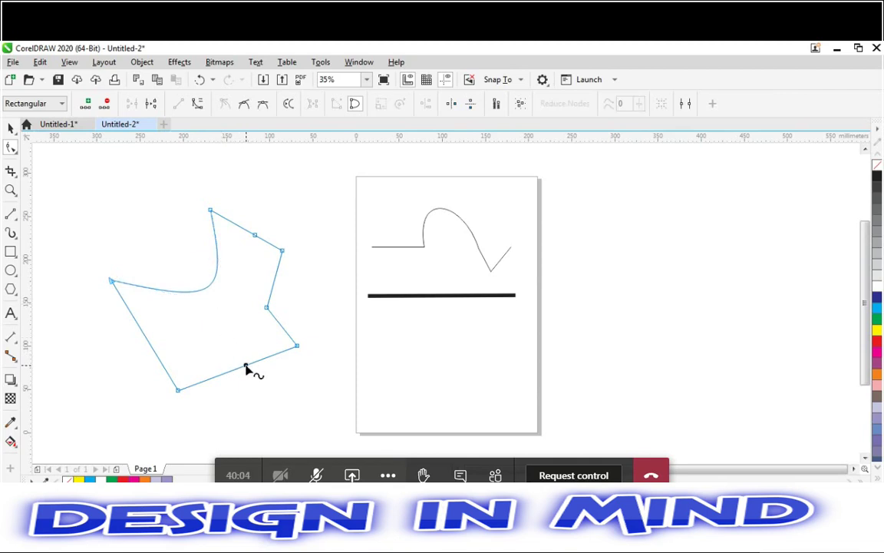
drag(246, 369, 213, 321)
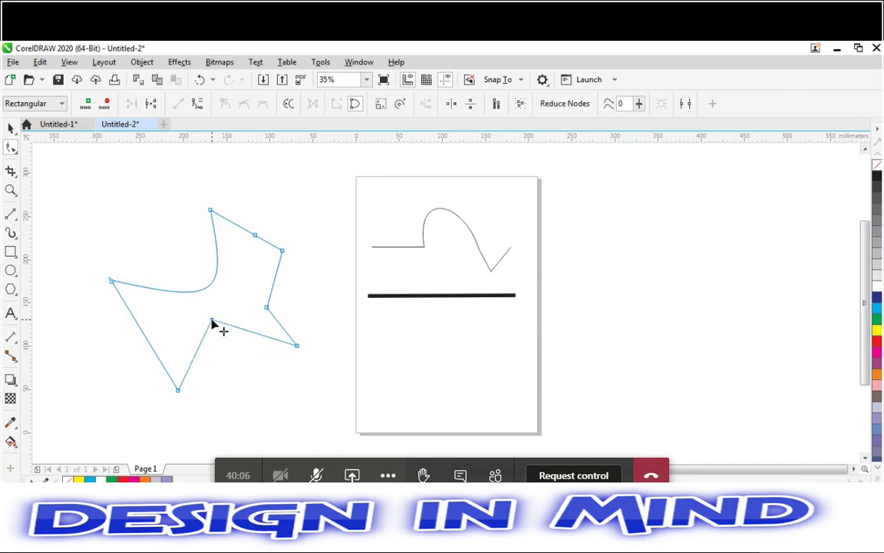
click(257, 335)
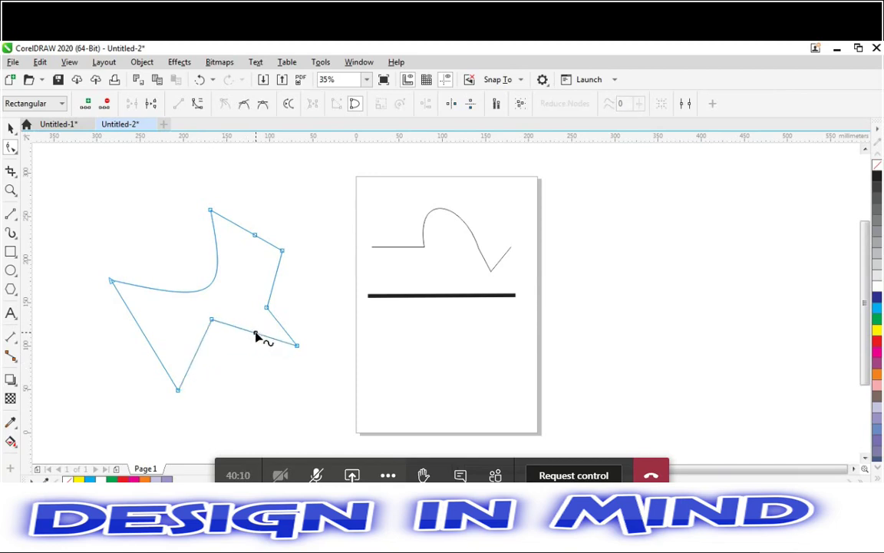
right_click(256, 334)
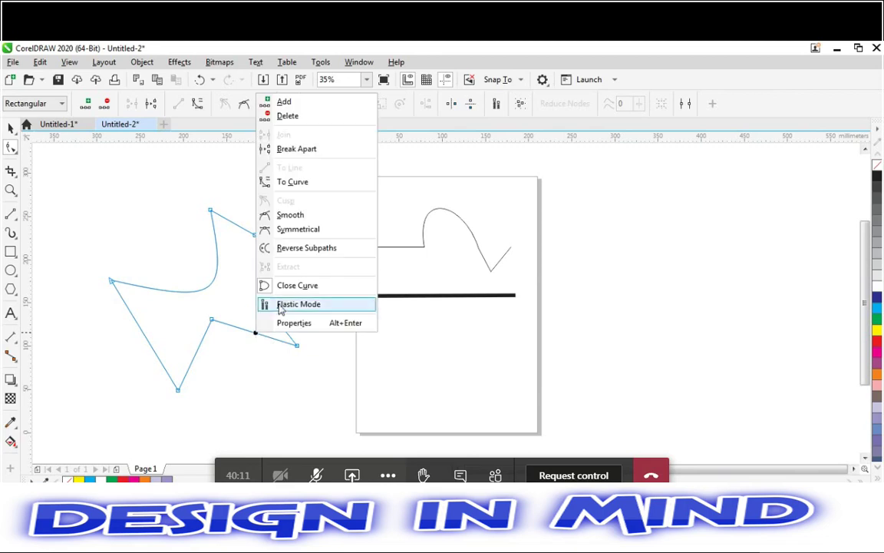
click(288, 184)
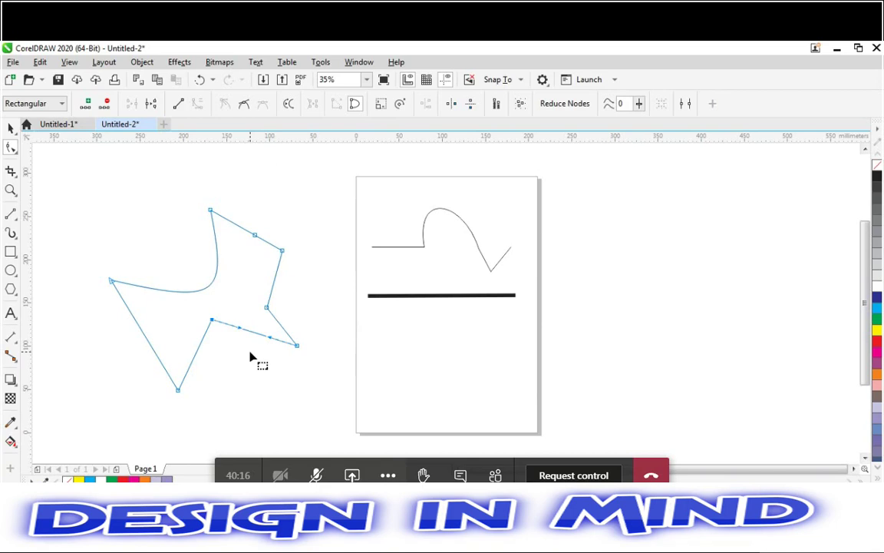
drag(244, 329, 252, 397)
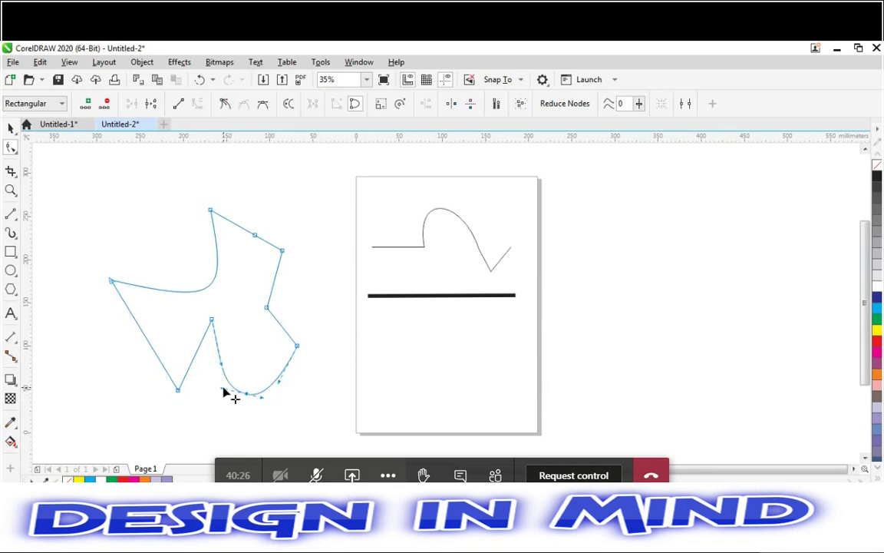
Step: Lengthen both handles of the node under the bulge, make it a cusp node, and angle the handles independently
drag(222, 389, 280, 408)
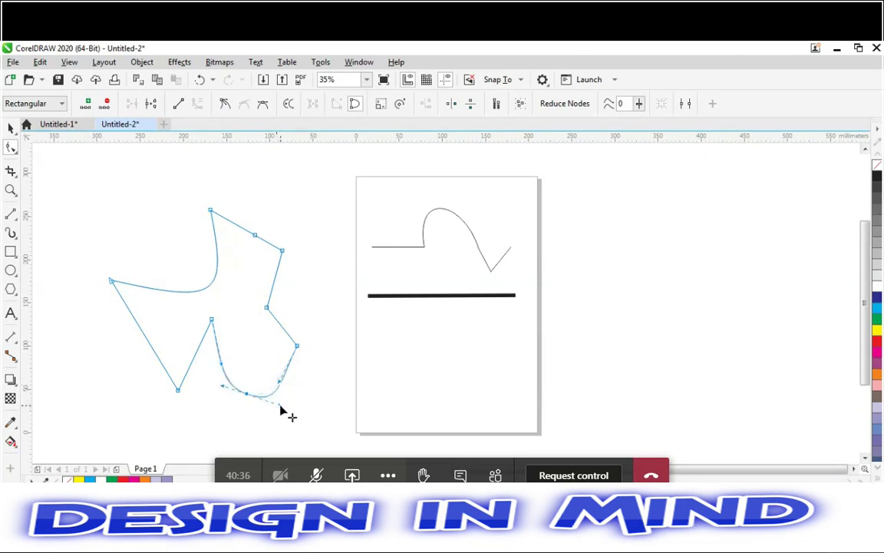
drag(221, 386, 207, 381)
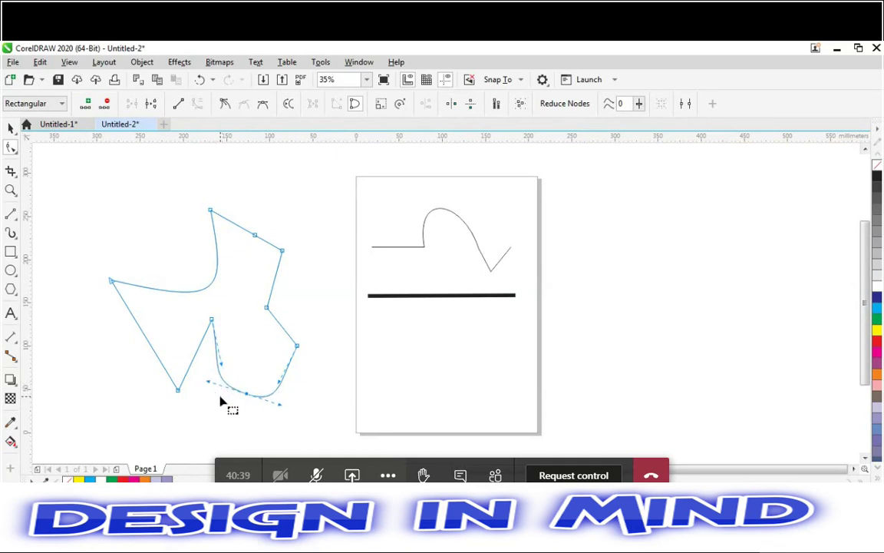
click(223, 107)
mouse_move(280, 407)
mouse_down()
mouse_move(280, 436)
mouse_move(291, 393)
mouse_move(282, 429)
mouse_move(284, 400)
mouse_up()
drag(208, 386, 216, 415)
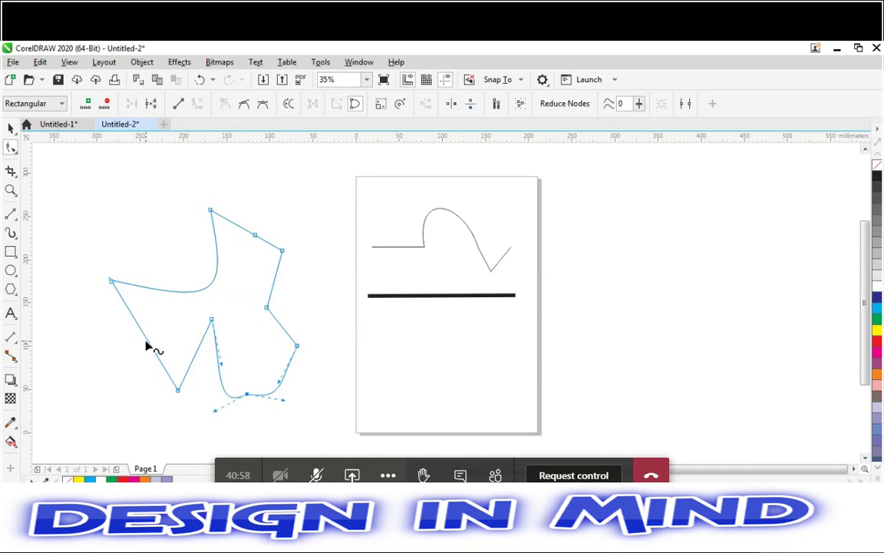
Step: Add a node midway along the shape's left edge and another on the segment below its upper-right corner
click(134, 321)
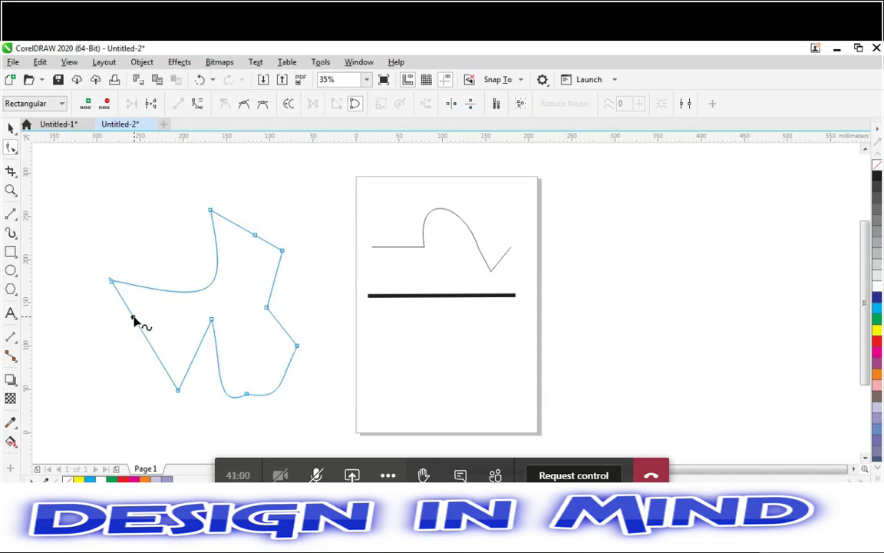
click(144, 339)
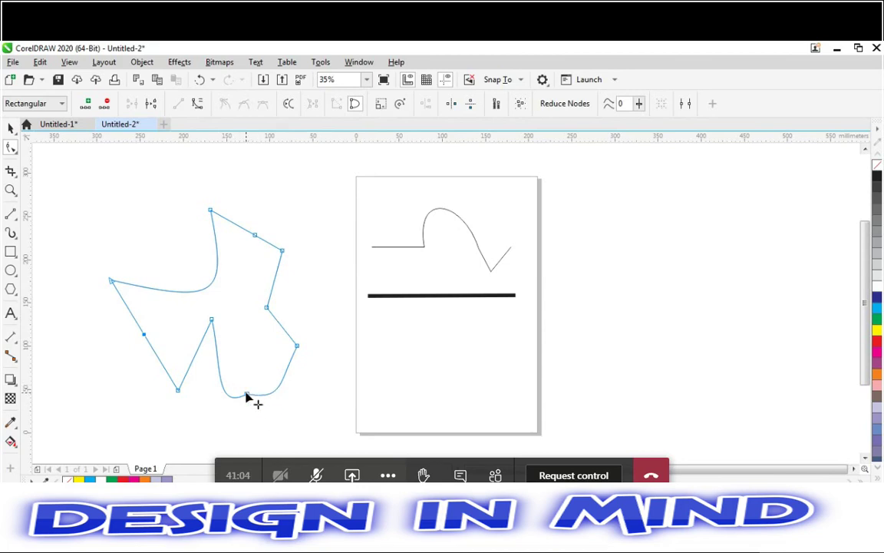
click(261, 400)
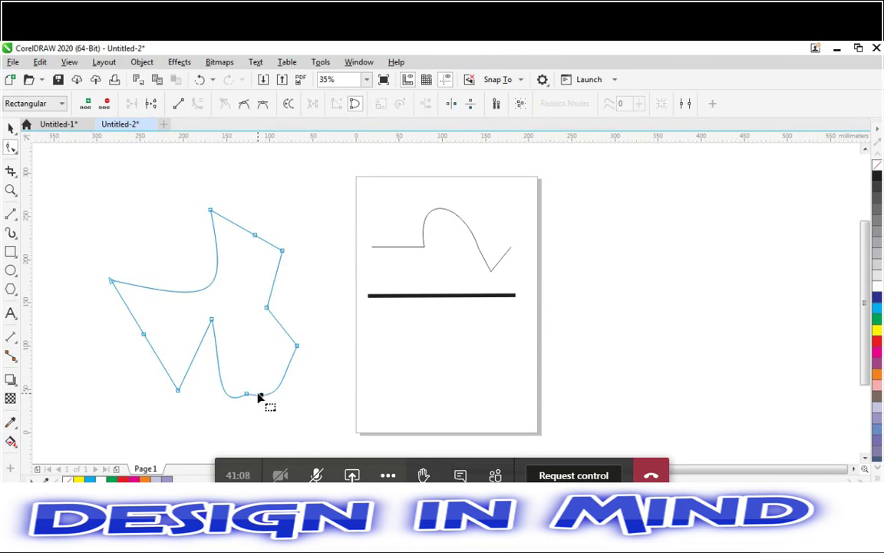
click(278, 274)
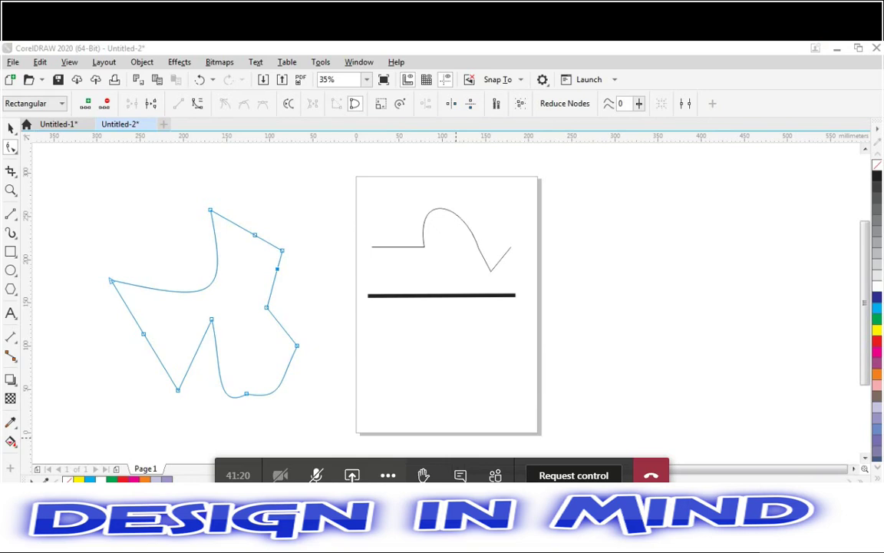
click(817, 228)
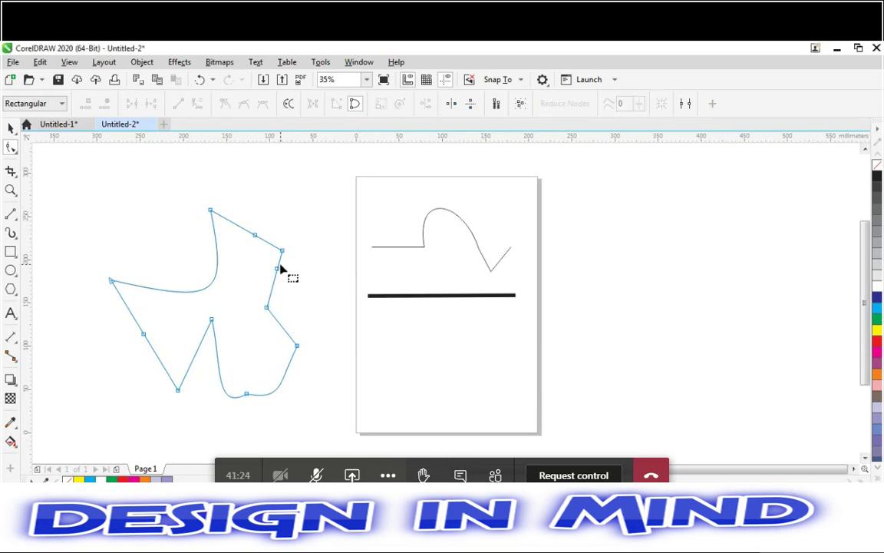
Step: Select a point on the shape's inward curve and examine the Reflect Nodes Horizontally option
click(272, 287)
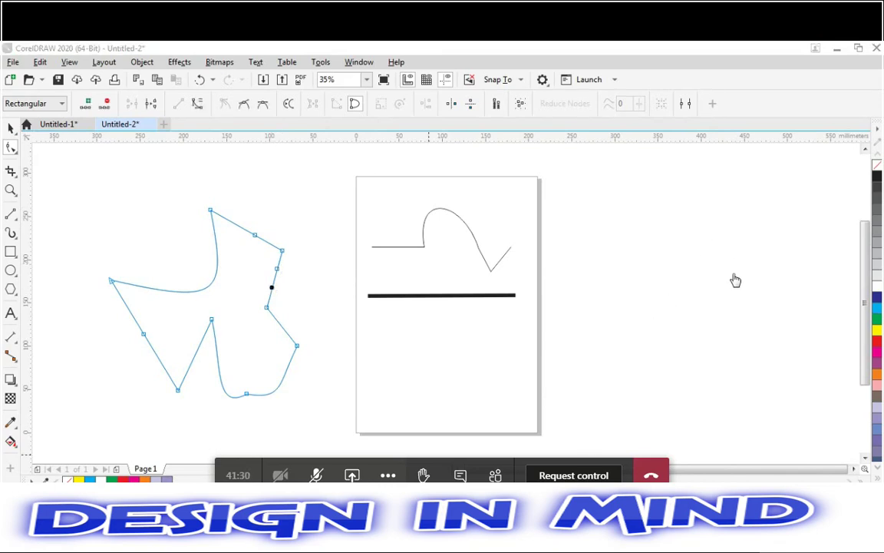
click(819, 251)
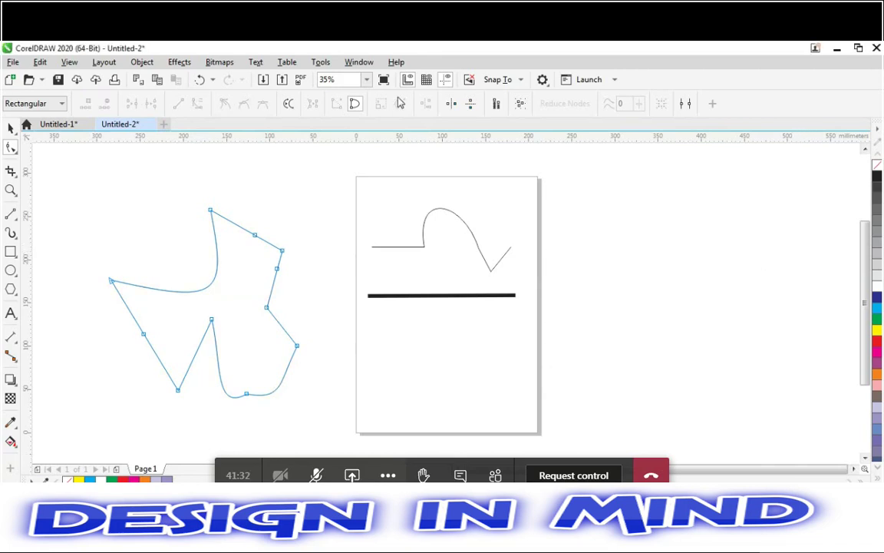
click(212, 284)
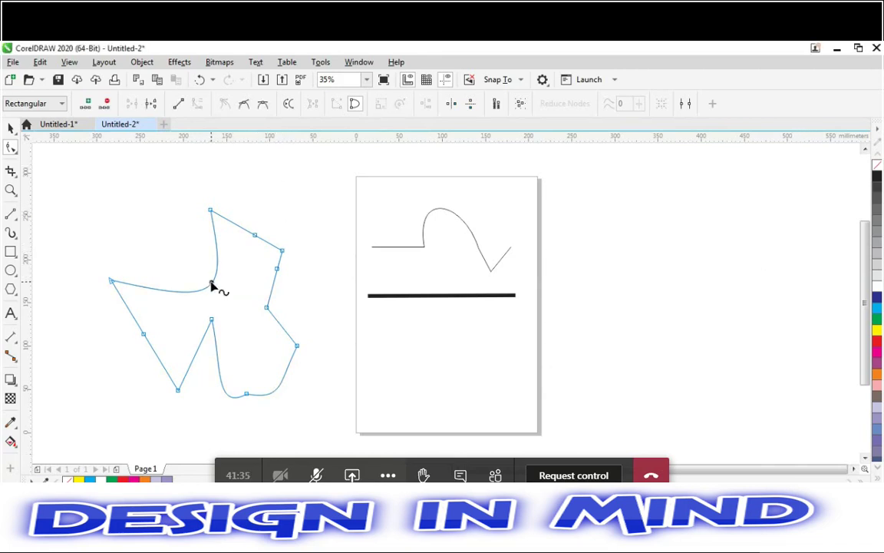
click(452, 105)
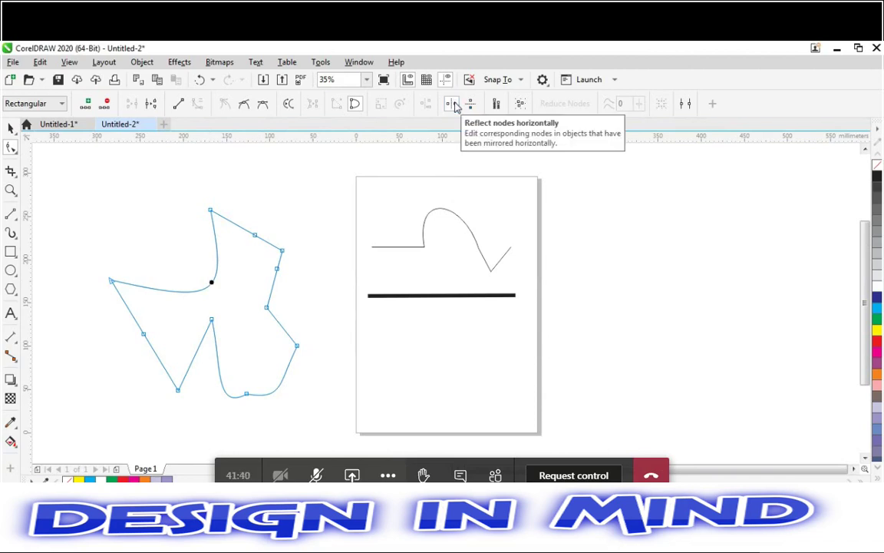
Step: Turn on Reflect Nodes Vertically and reverse the direction of the closed shape's curve several times
click(471, 105)
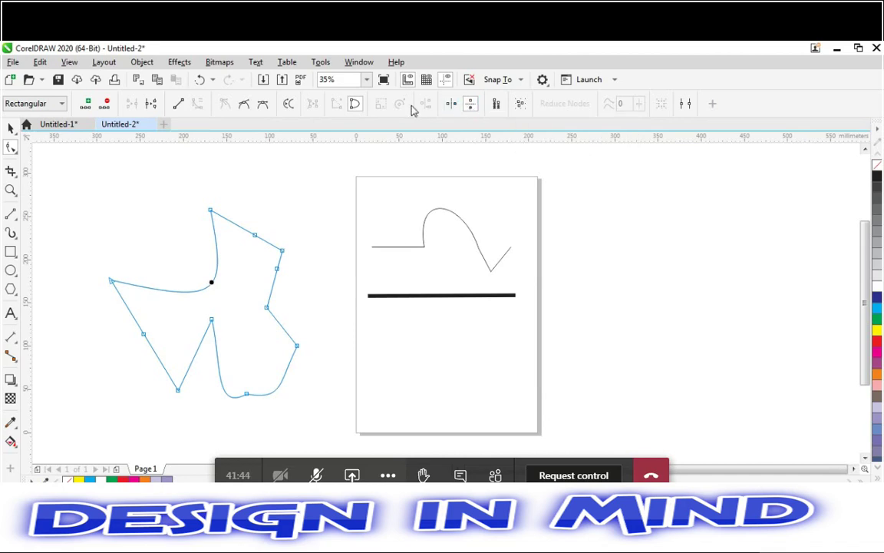
click(289, 105)
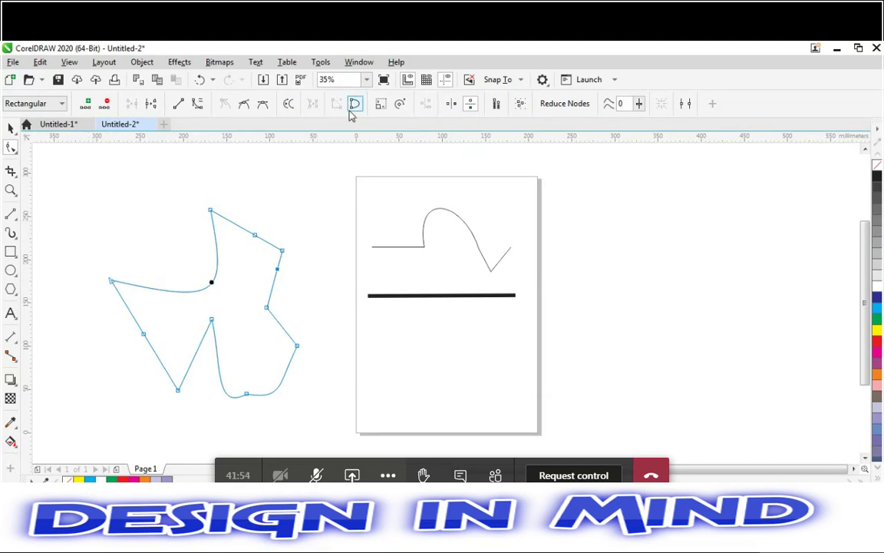
click(289, 107)
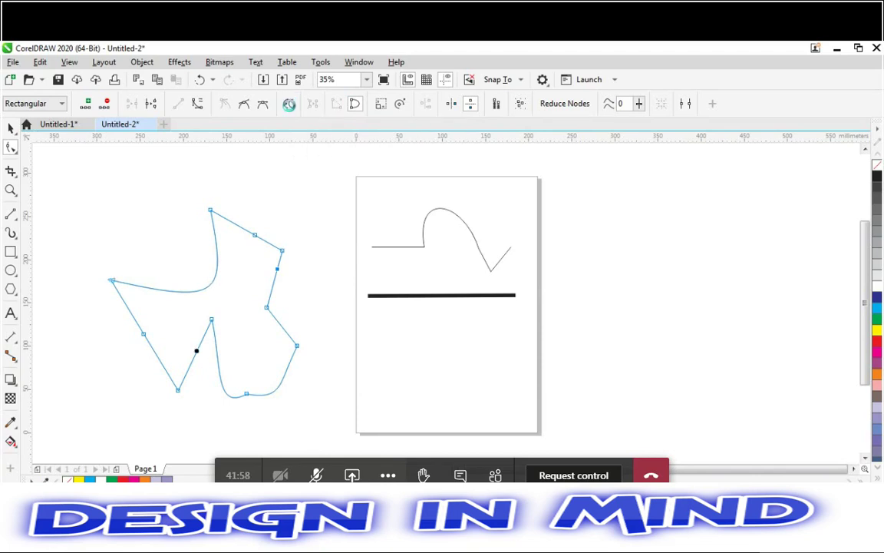
click(289, 107)
click(289, 108)
click(290, 106)
Step: Add a node on the left part of the shape's inward curve, turn on Elastic Mode and move the node slightly upwards
click(162, 291)
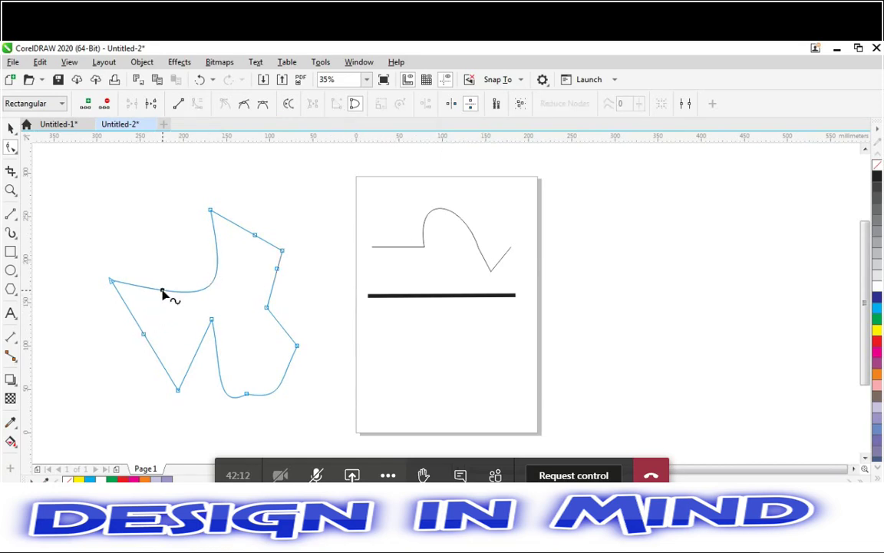
click(163, 292)
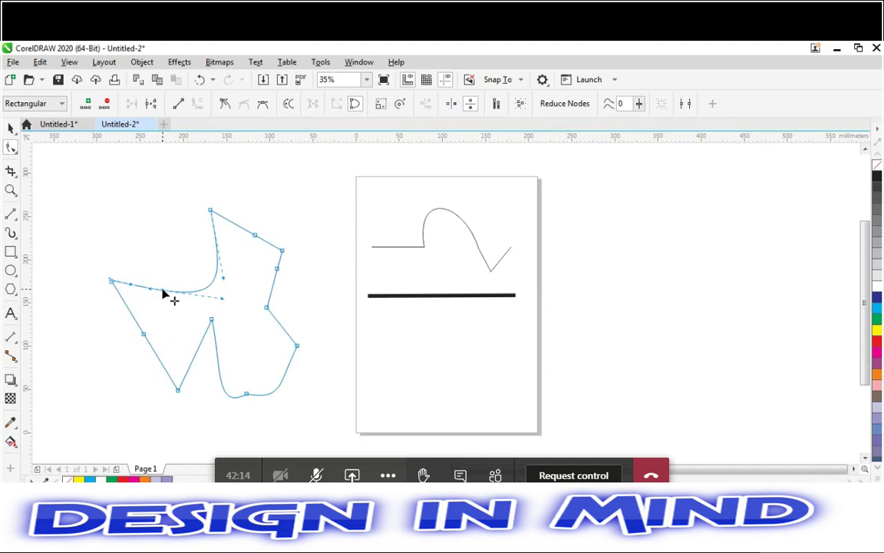
click(496, 104)
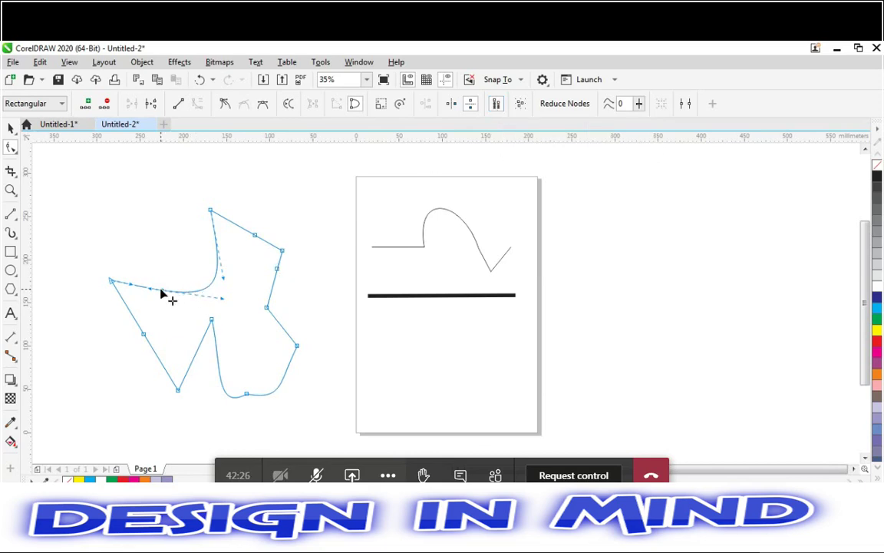
mouse_move(162, 292)
mouse_down()
mouse_move(176, 298)
mouse_move(170, 278)
mouse_up()
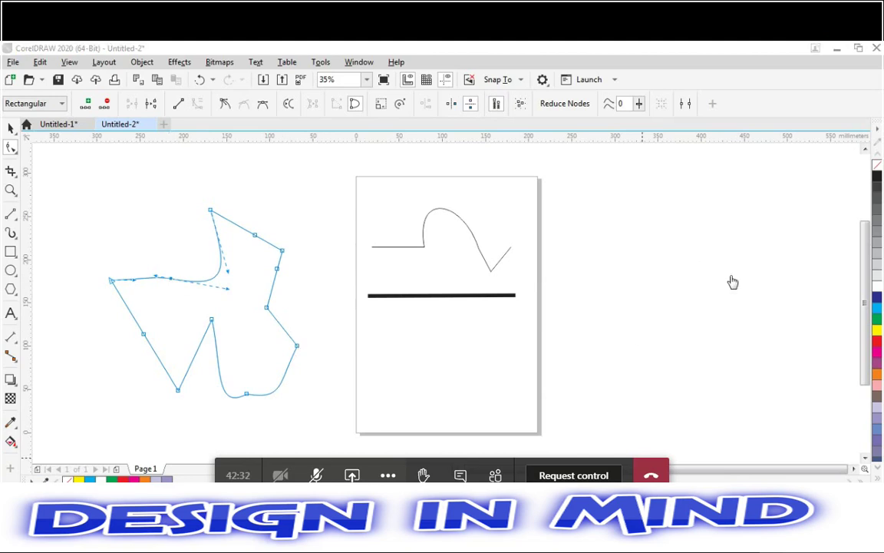
Step: Select all nodes of the closed shape and clear the selection again
click(840, 201)
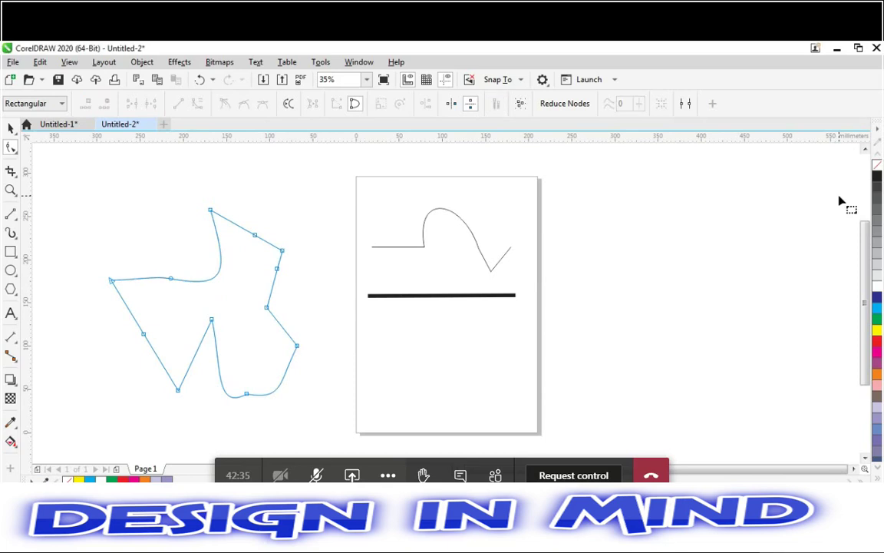
click(521, 105)
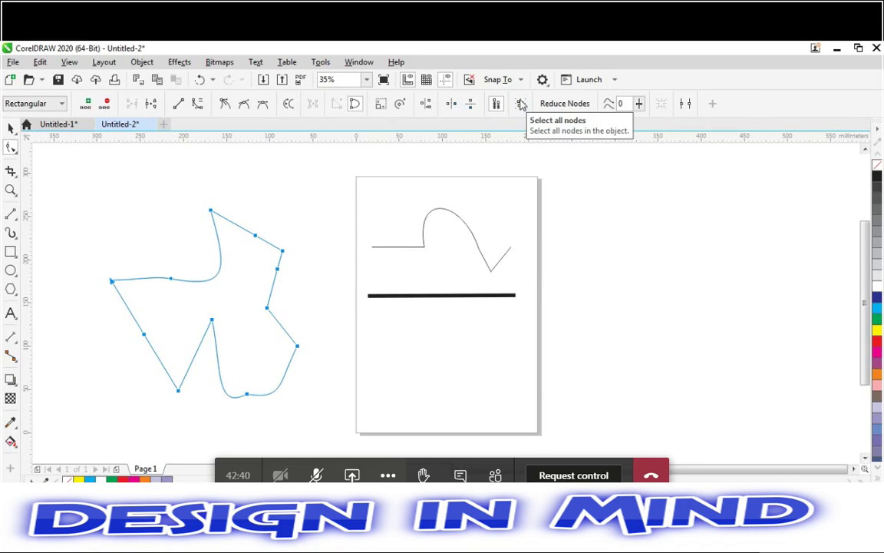
click(200, 283)
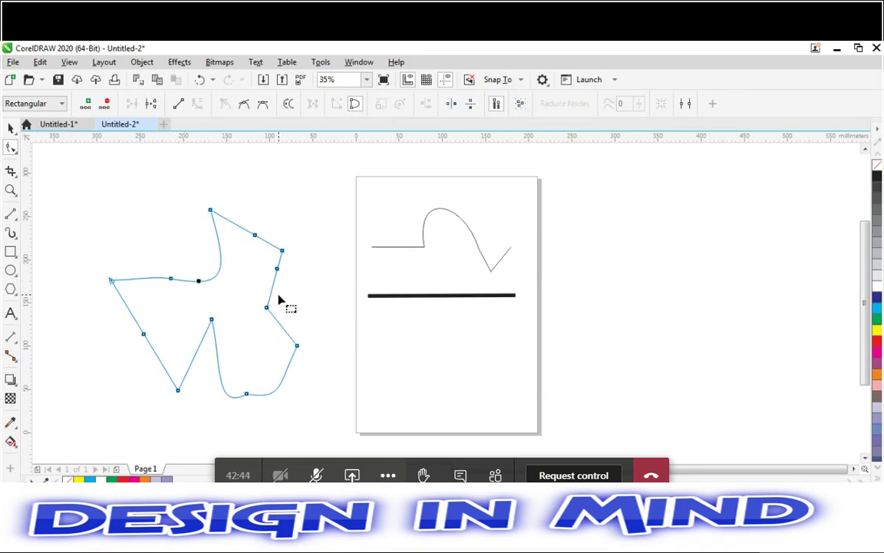
key(space)
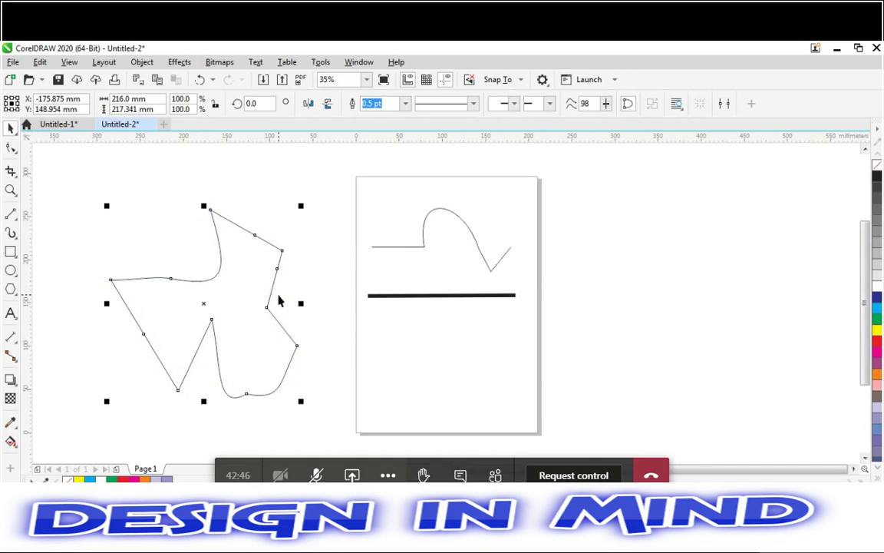
key(space)
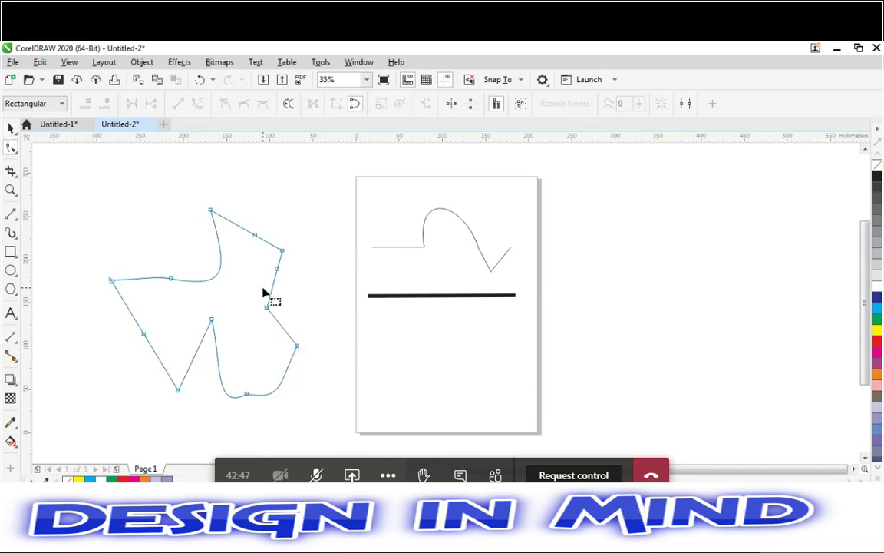
Step: Add a node at the bend of the shape's inward curve and raise its curve smoothness to 33
click(219, 272)
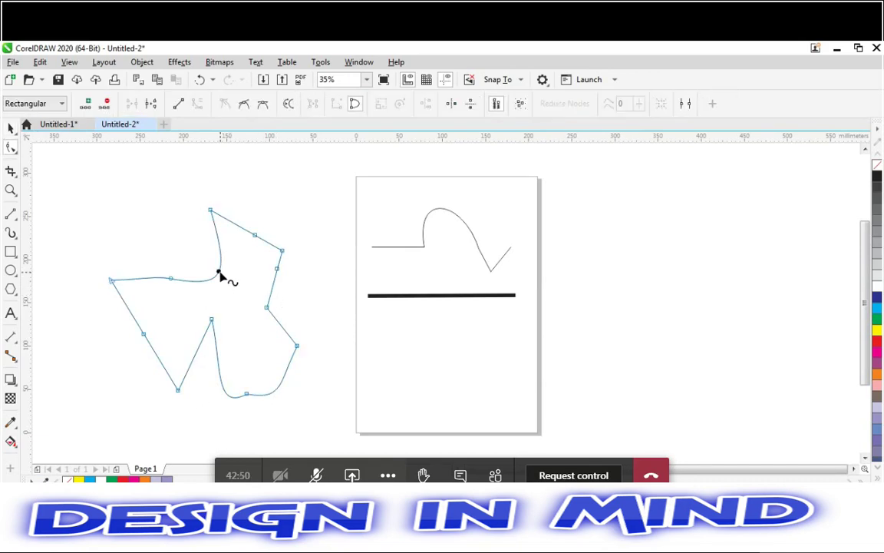
double_click(219, 274)
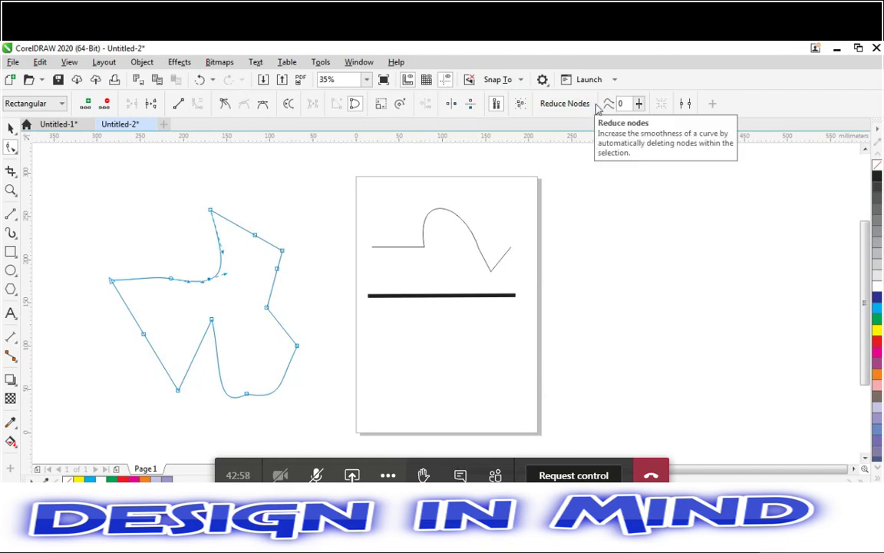
click(640, 105)
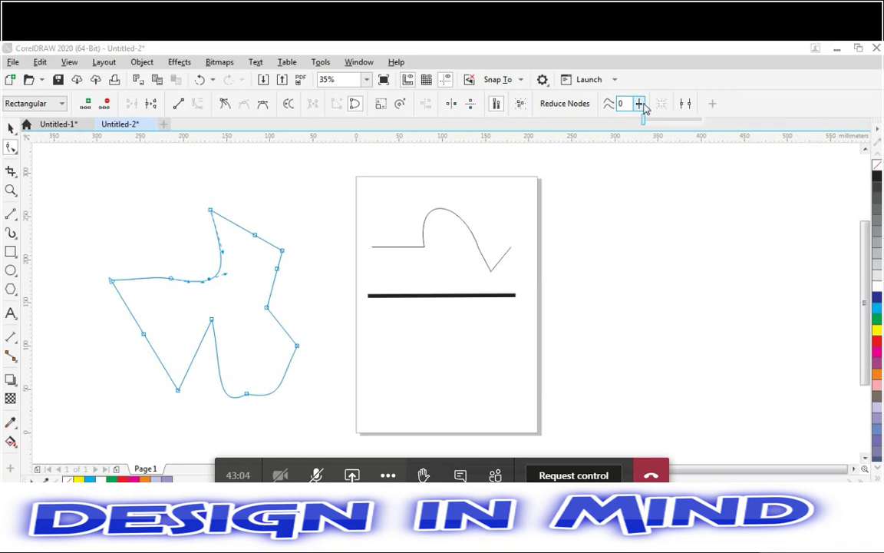
click(641, 104)
click(640, 105)
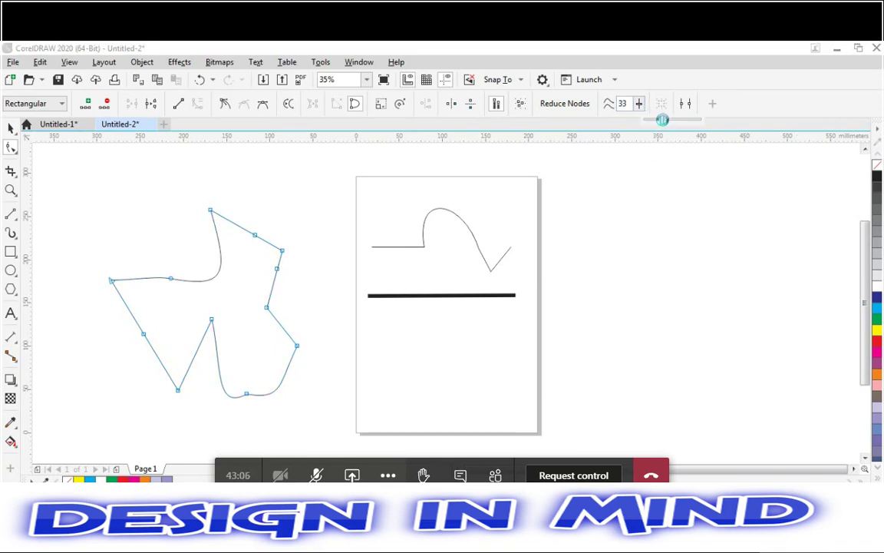
click(676, 125)
Step: Try to raise the closed shape's curve smoothness again with none of its nodes selected
click(640, 108)
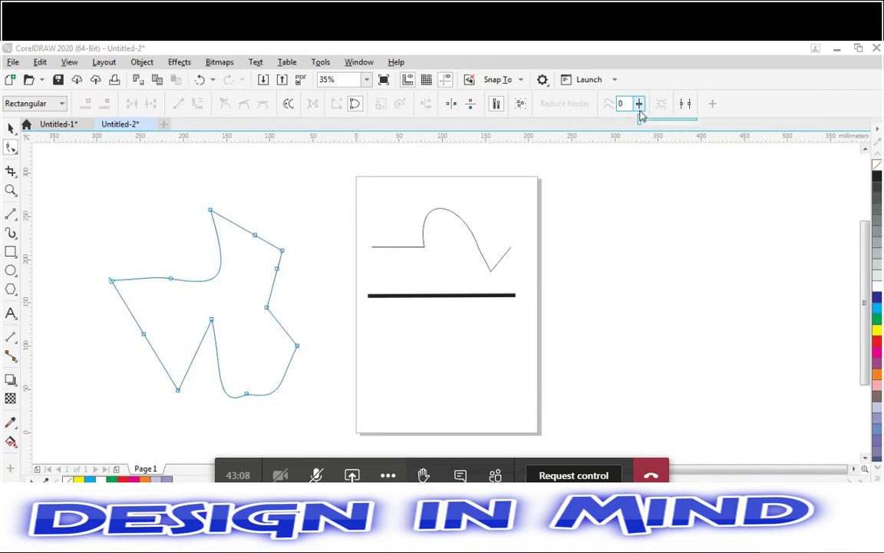
click(660, 122)
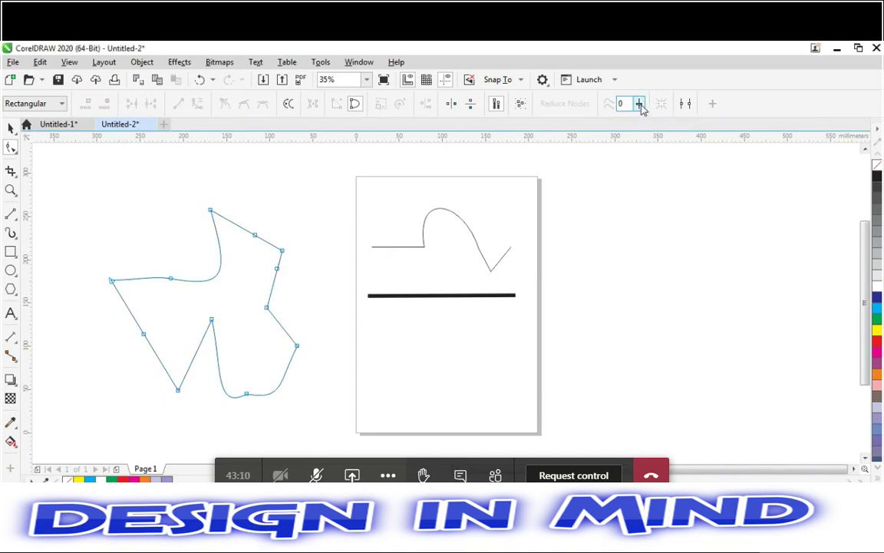
click(640, 105)
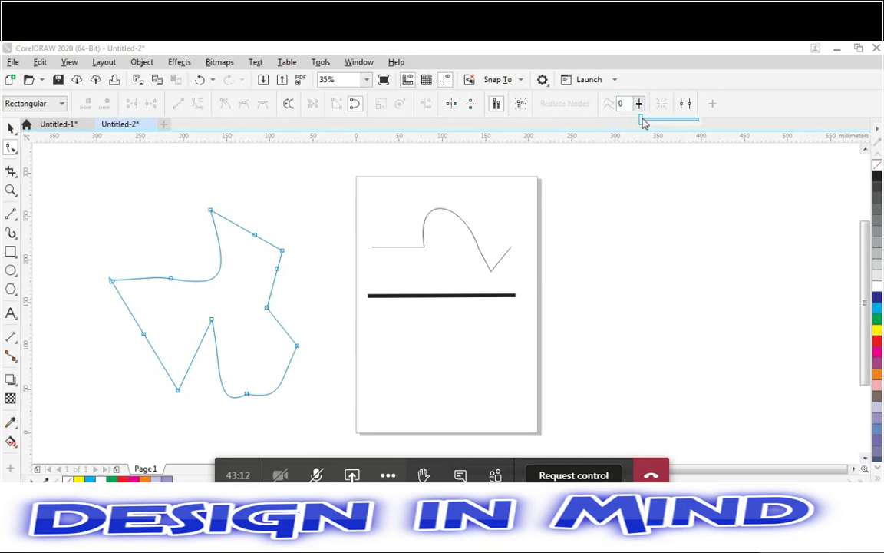
drag(643, 121, 668, 123)
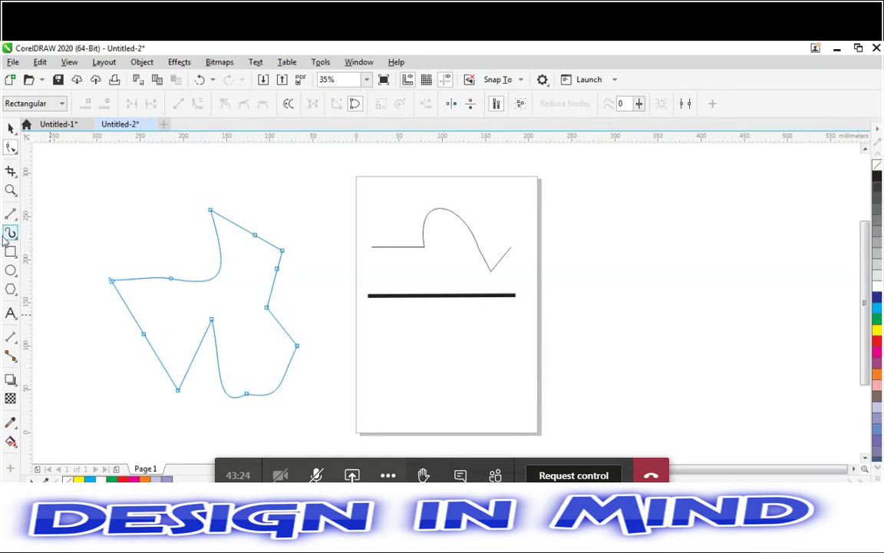
click(11, 214)
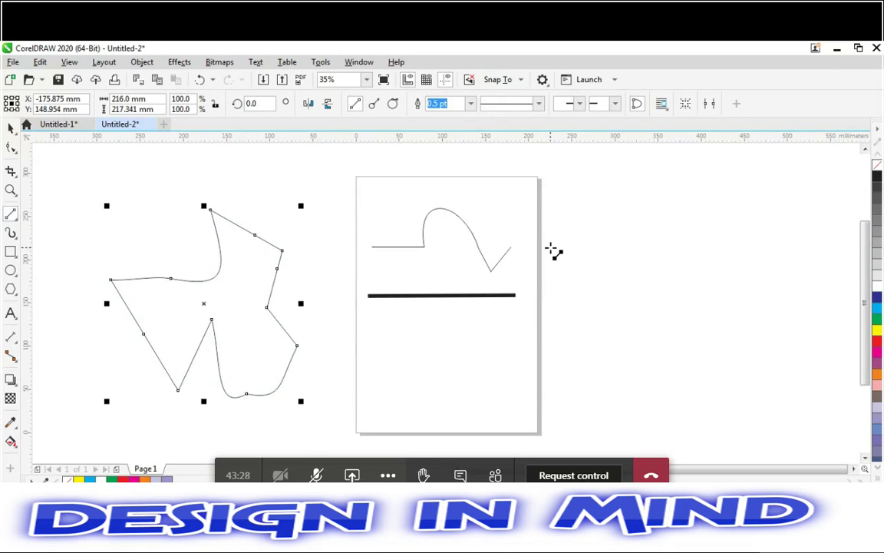
key(space)
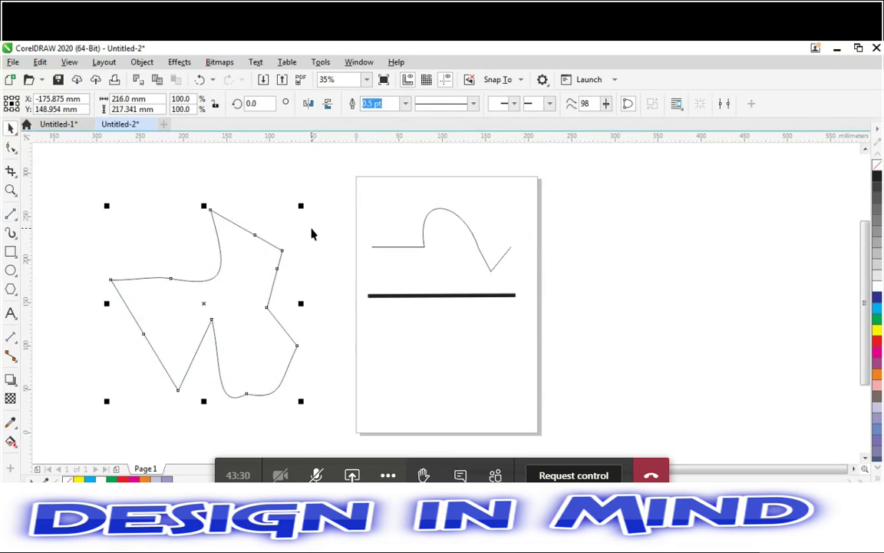
key(F10)
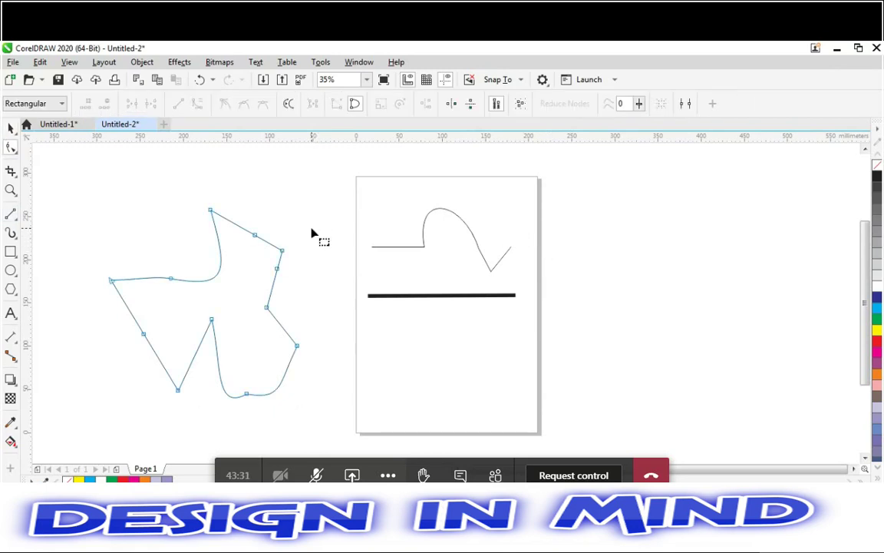
click(639, 104)
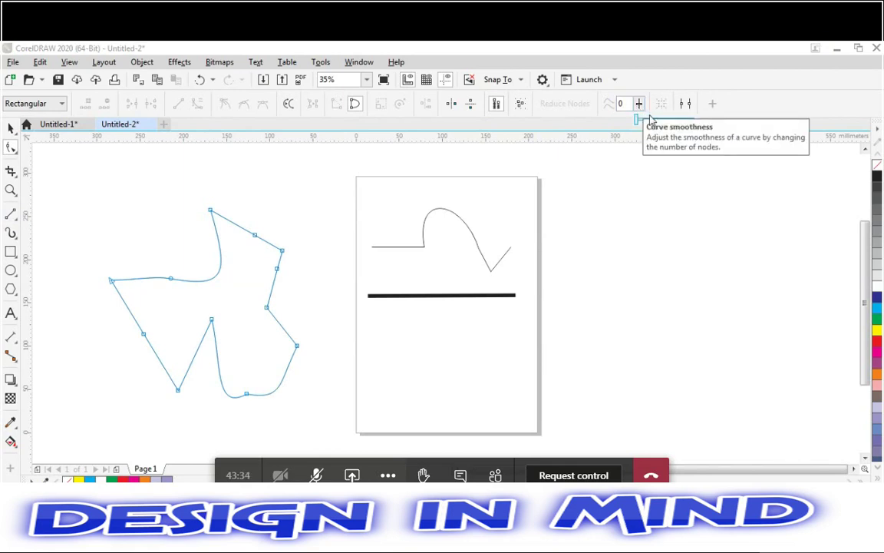
click(654, 121)
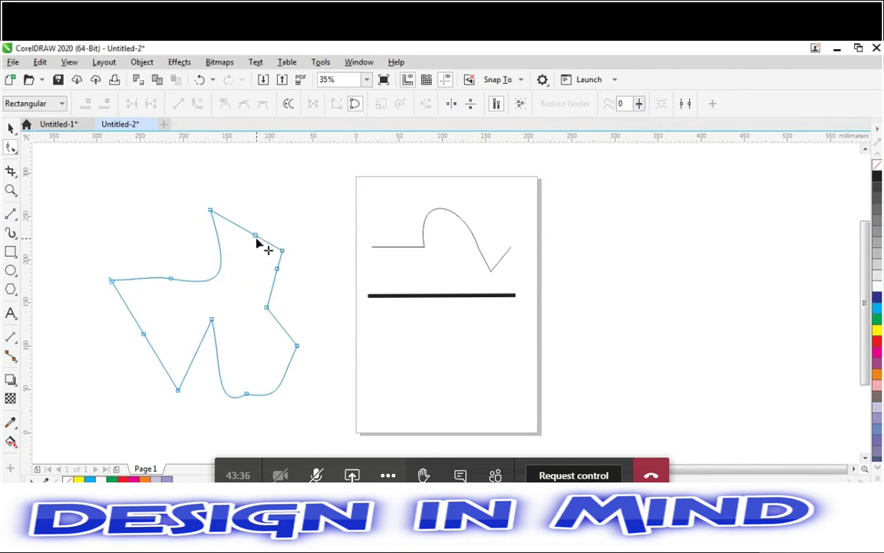
click(640, 104)
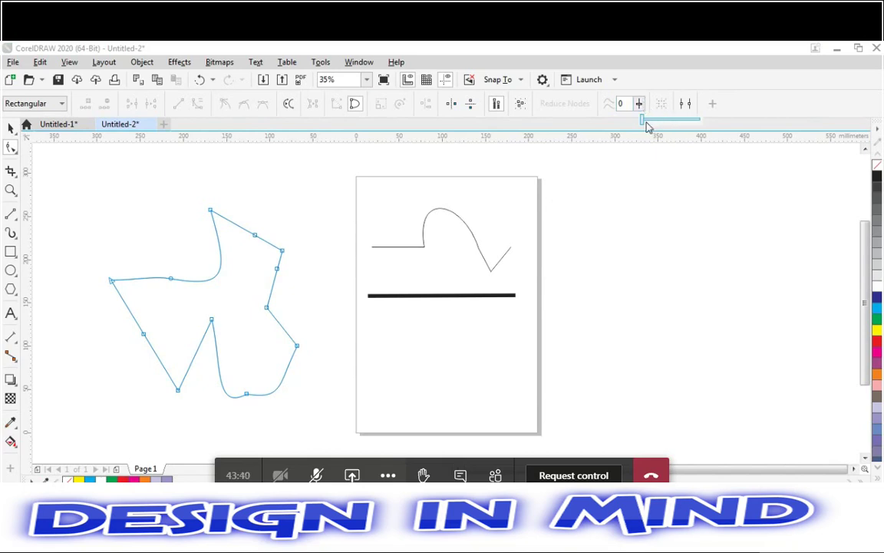
click(687, 126)
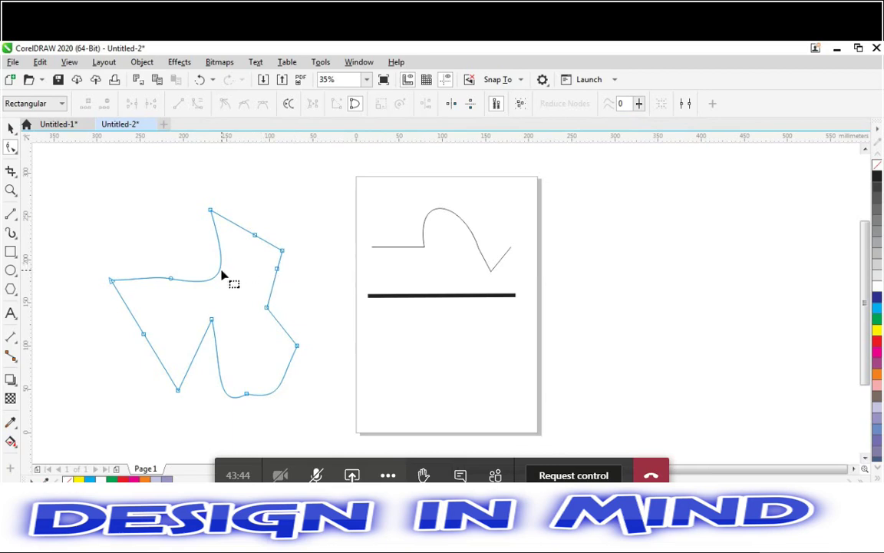
key(space)
key(space)
Step: Delete the shape's top node, the node on its upper-right edge, the upper-right corner node and the node just below that corner
click(212, 215)
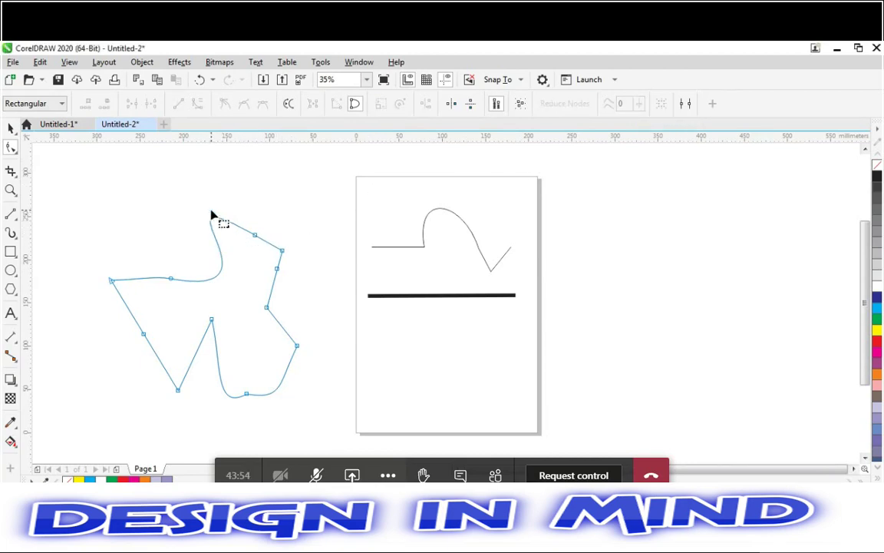
click(212, 215)
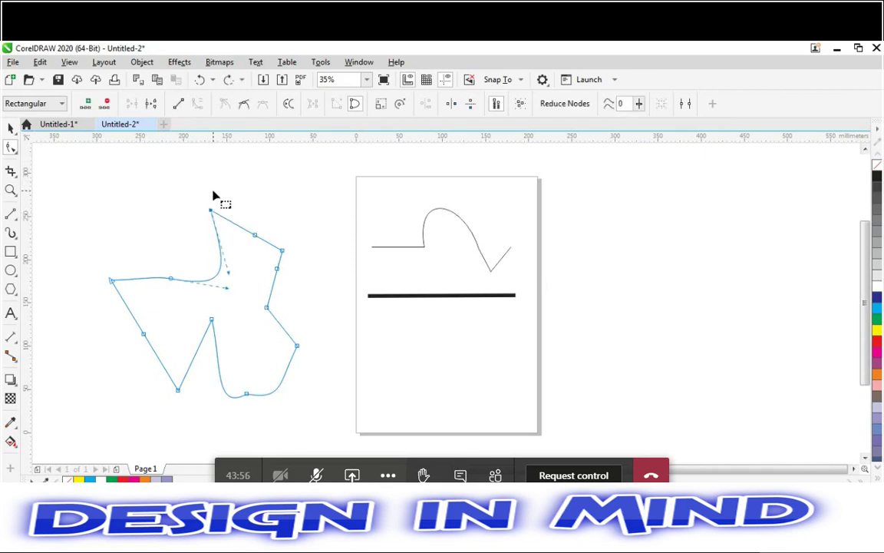
key(Delete)
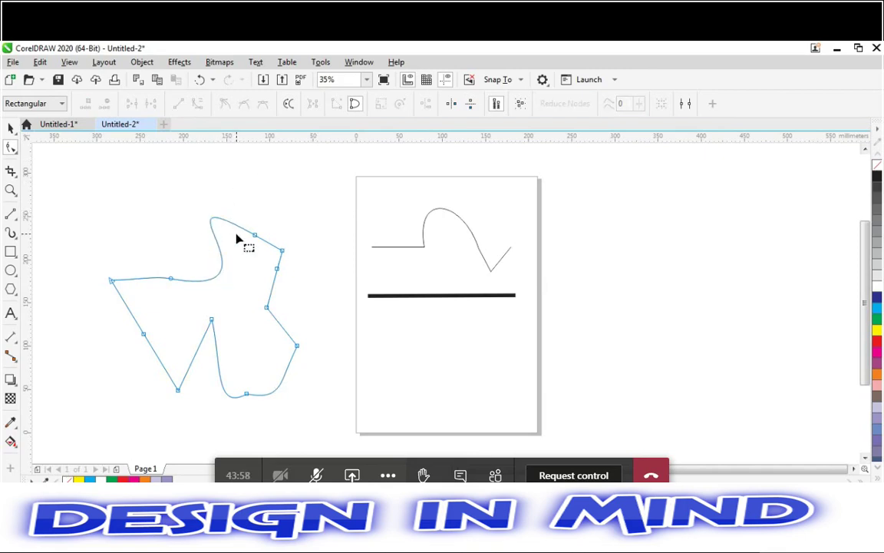
click(282, 251)
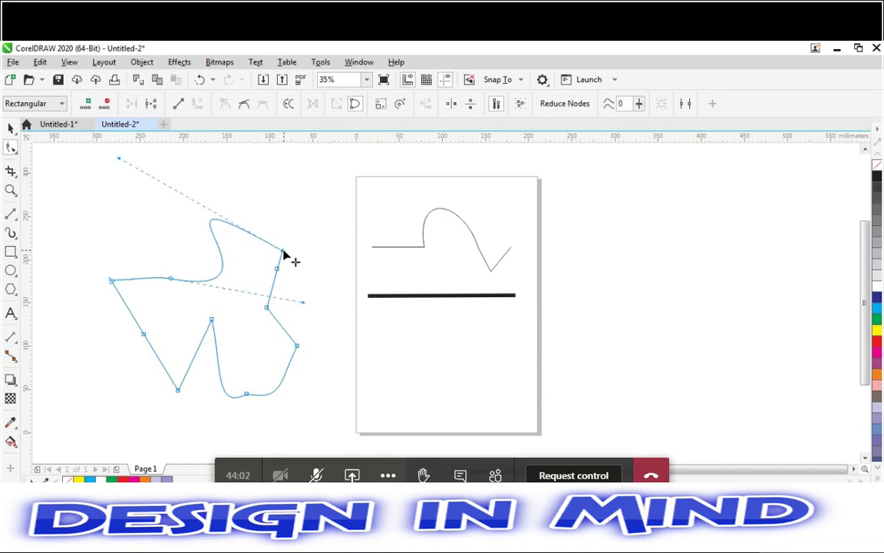
key(Delete)
click(277, 269)
key(Delete)
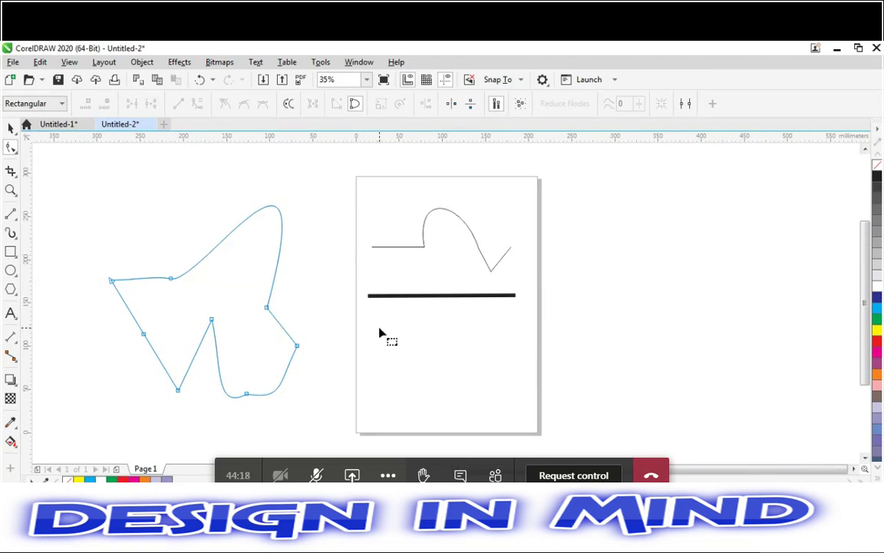
Step: Draw a nearly horizontal 2-Point Line about 142.5 mm long near the bottom of the page
key(F5)
click(404, 386)
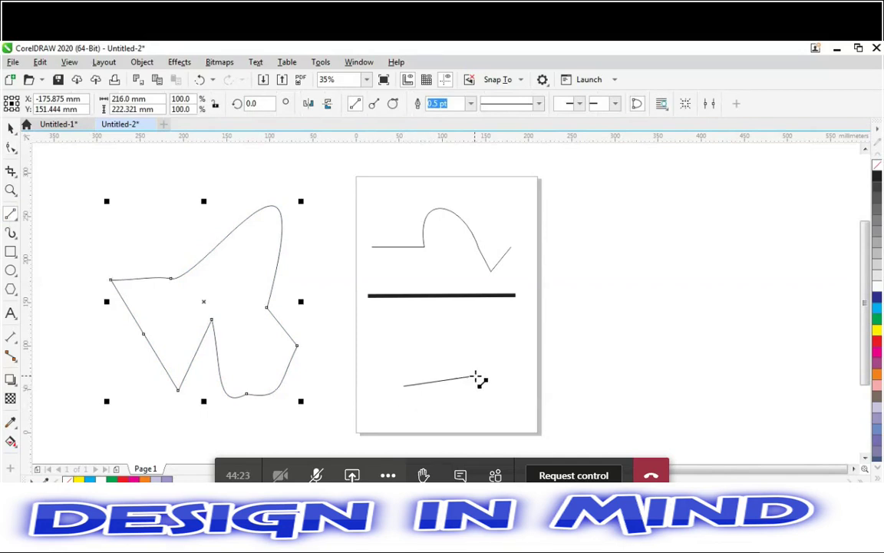
click(528, 384)
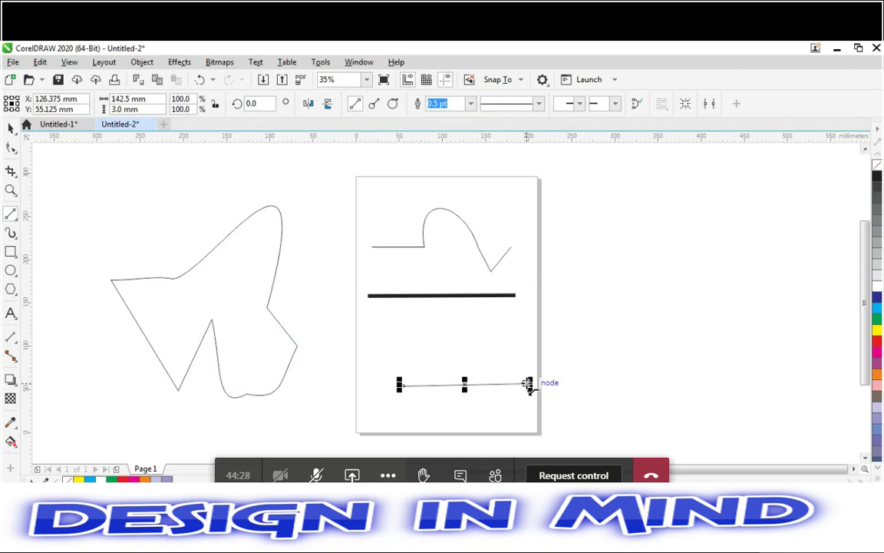
key(space)
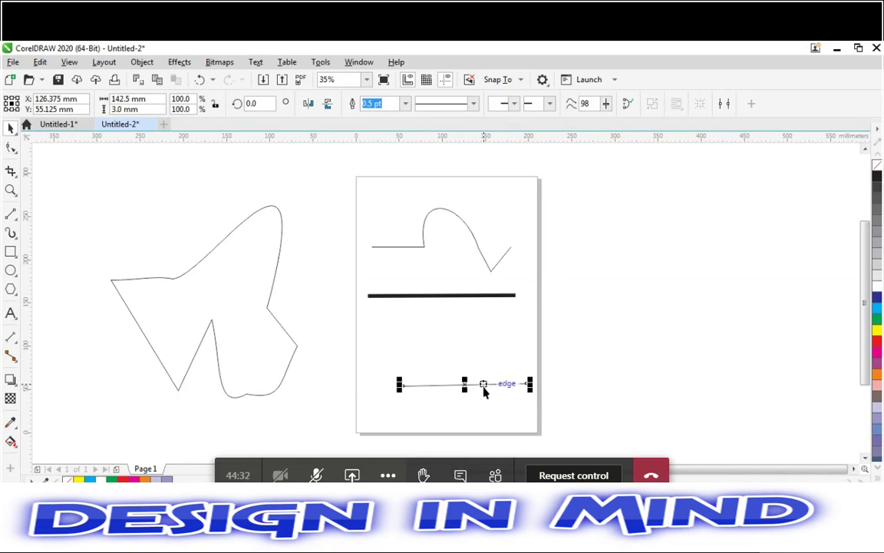
Step: Display the Parallel Drawing property bar, place it over the drawing area, and select the thin line near the page's lower edge
click(726, 107)
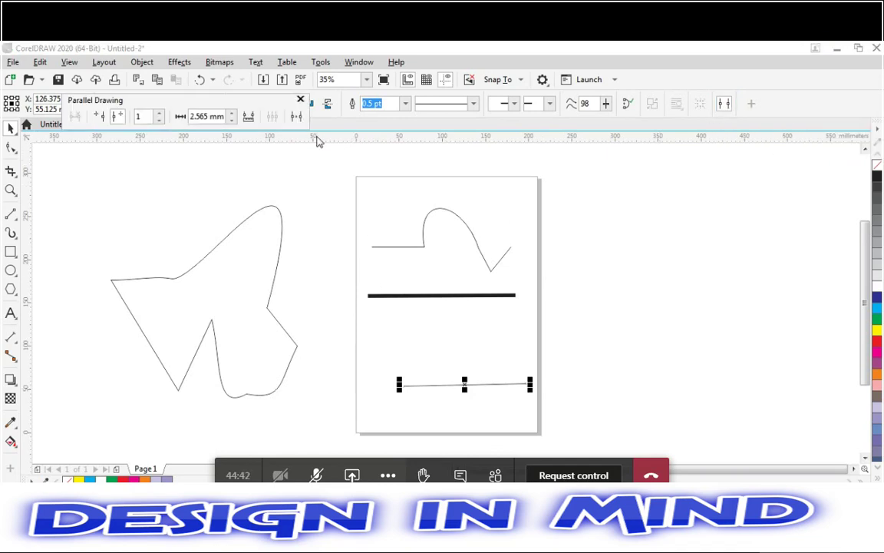
mouse_move(163, 98)
mouse_down()
mouse_move(178, 131)
mouse_move(171, 149)
mouse_up()
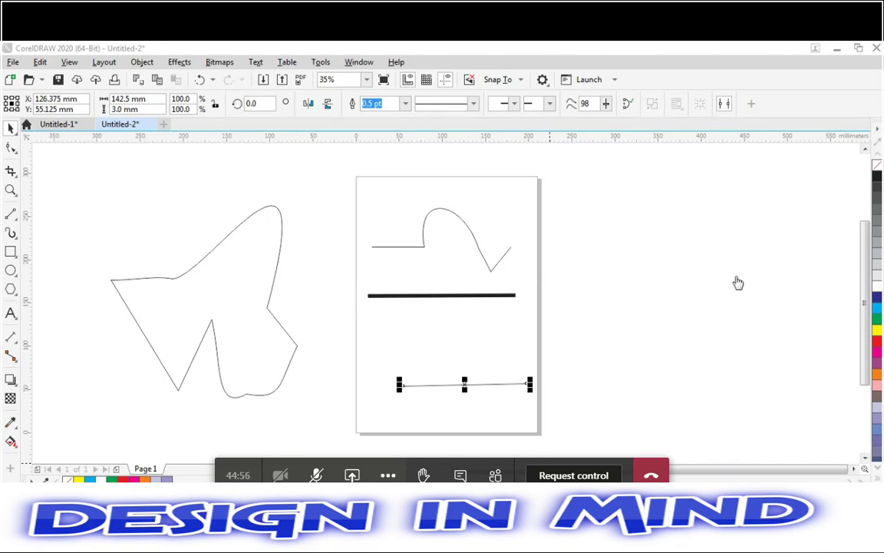
click(814, 247)
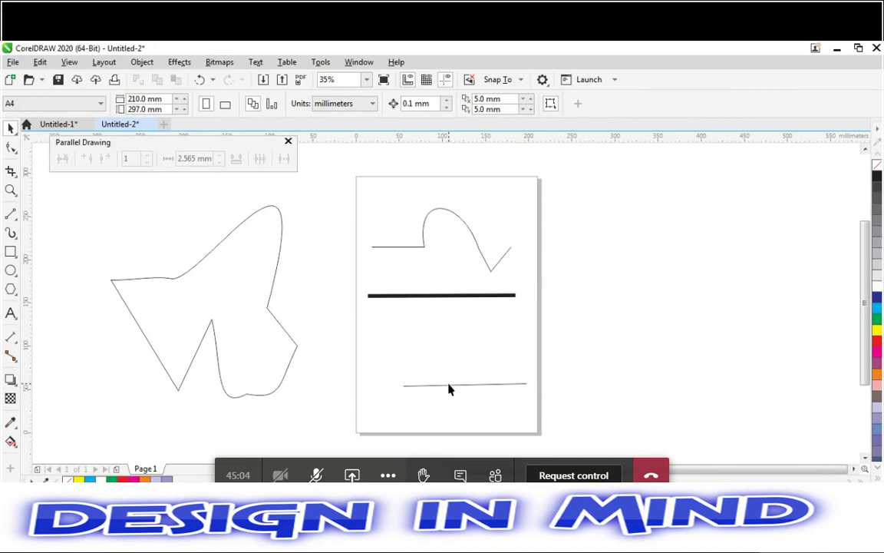
key(F5)
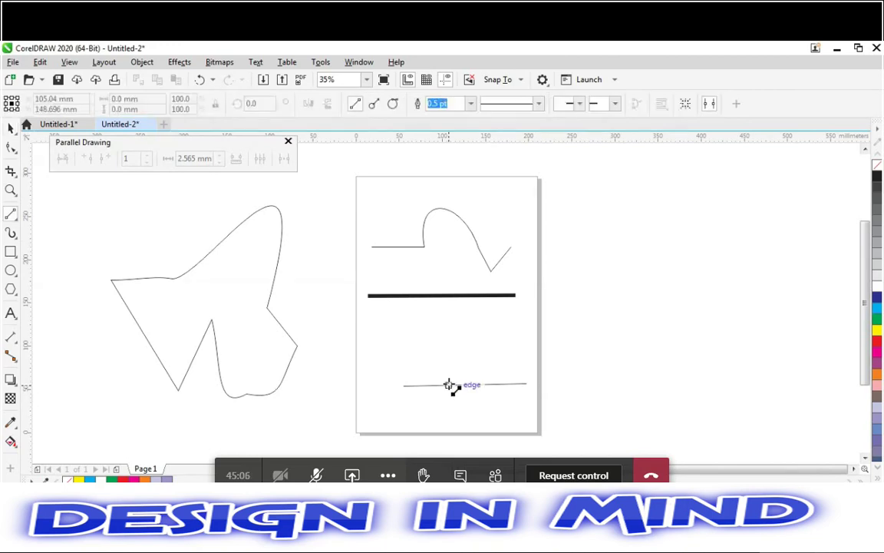
key(space)
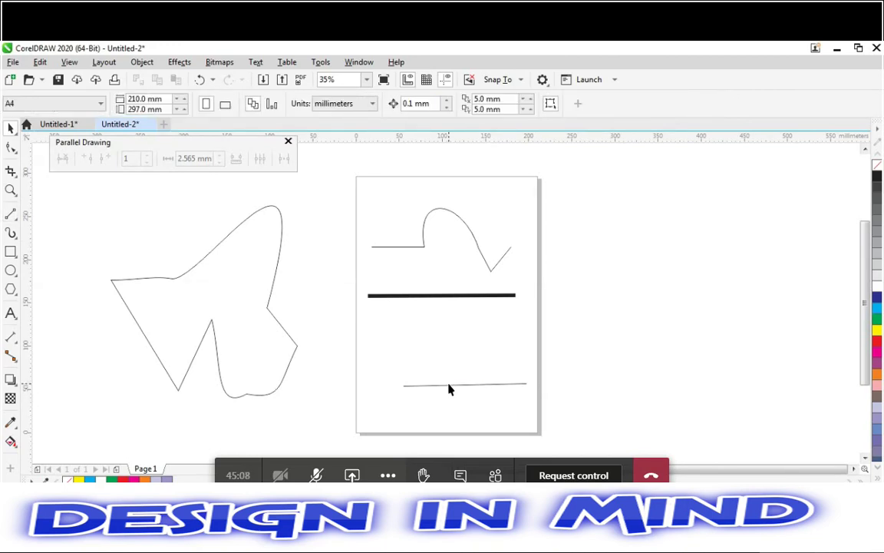
click(449, 386)
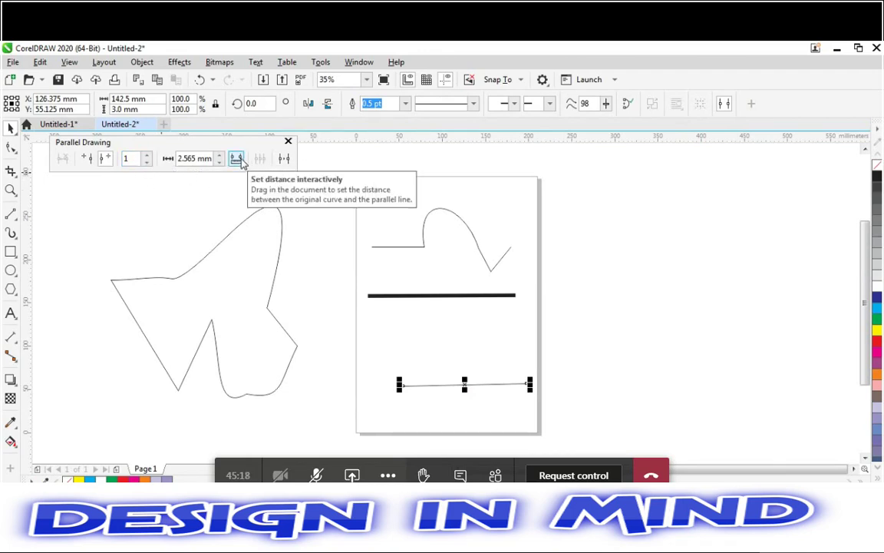
Step: Create several parallel lines below the selected thin line at a distance of 2.565 mm
click(286, 159)
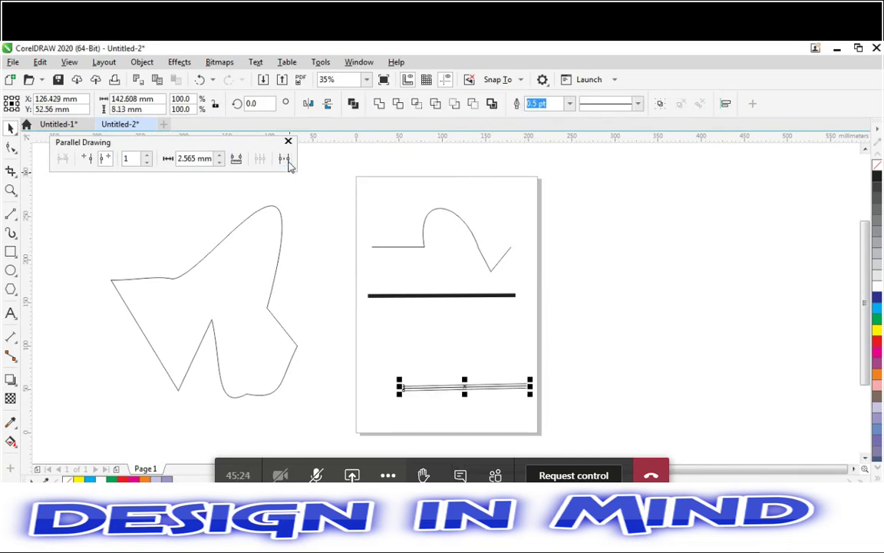
click(286, 160)
click(286, 160)
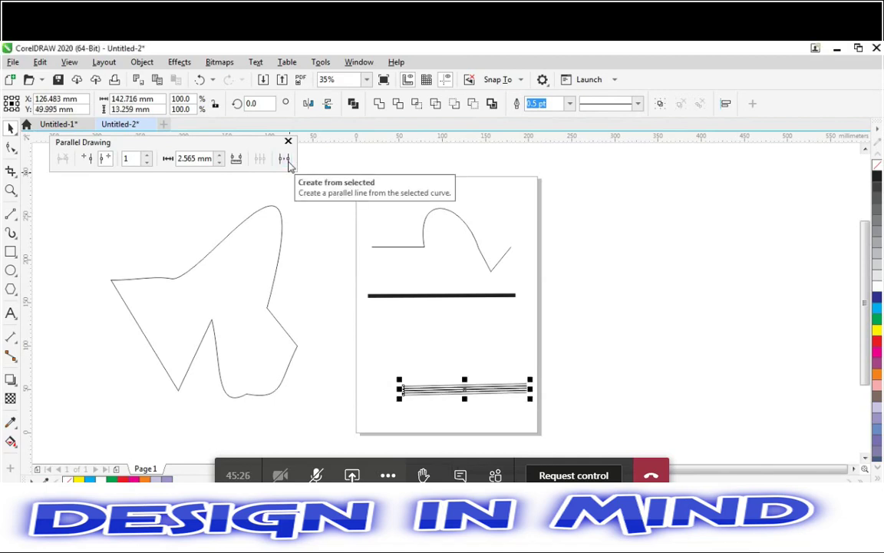
click(286, 159)
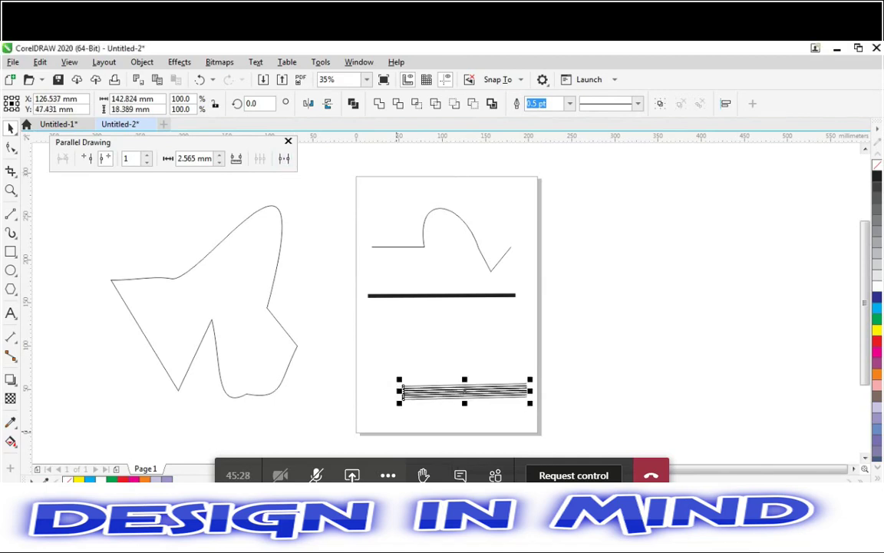
Step: Switch to parallel lines on the left and create several more above the selected lines, 2.565 mm apart
click(86, 158)
click(285, 158)
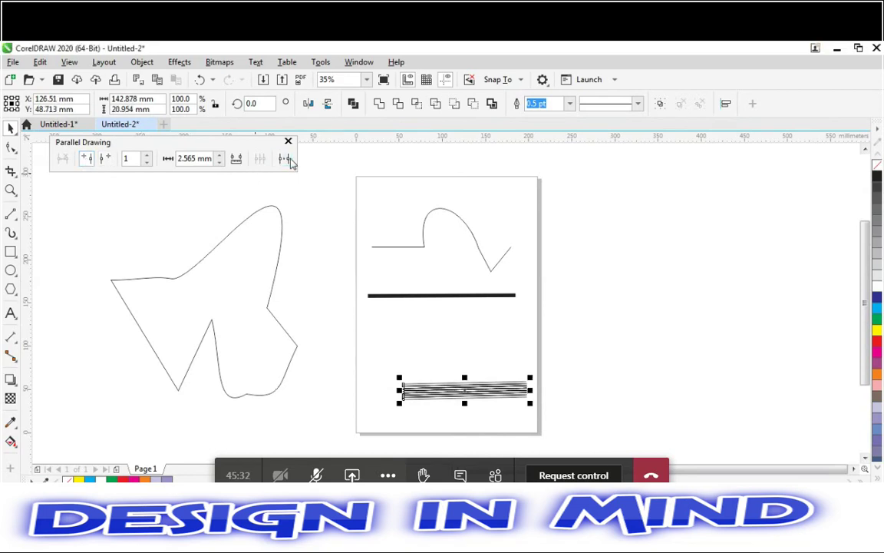
click(286, 159)
click(286, 159)
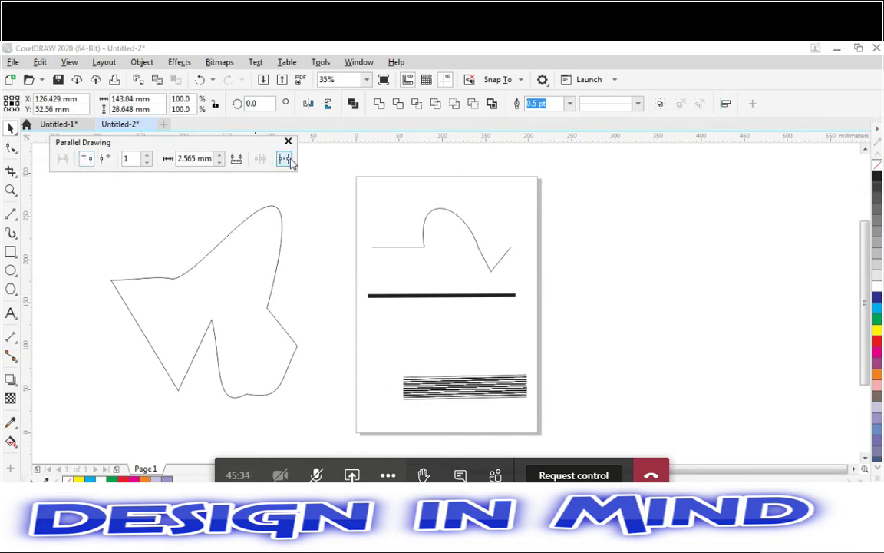
click(286, 159)
click(285, 159)
click(285, 159)
click(285, 159)
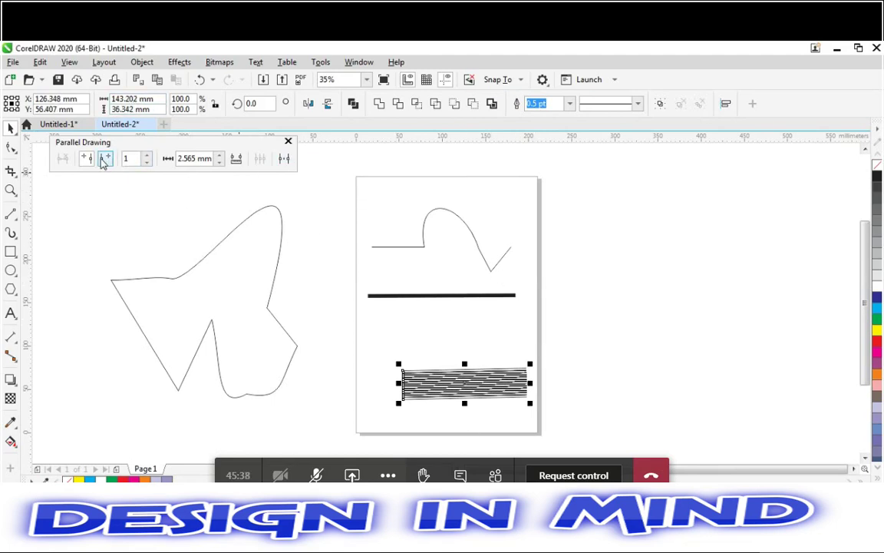
Step: Set the parallel distance to 6.565 mm and create further parallel lines from the selected line group on its left side
click(104, 159)
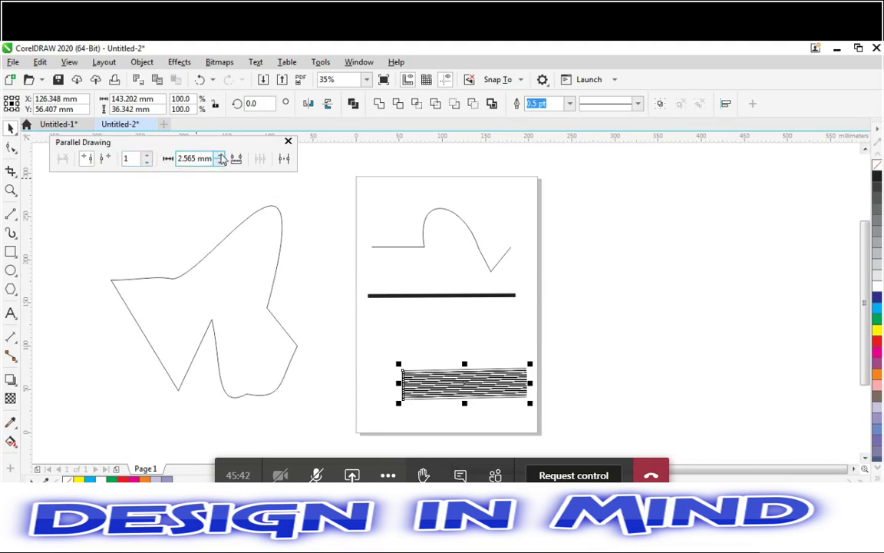
click(220, 156)
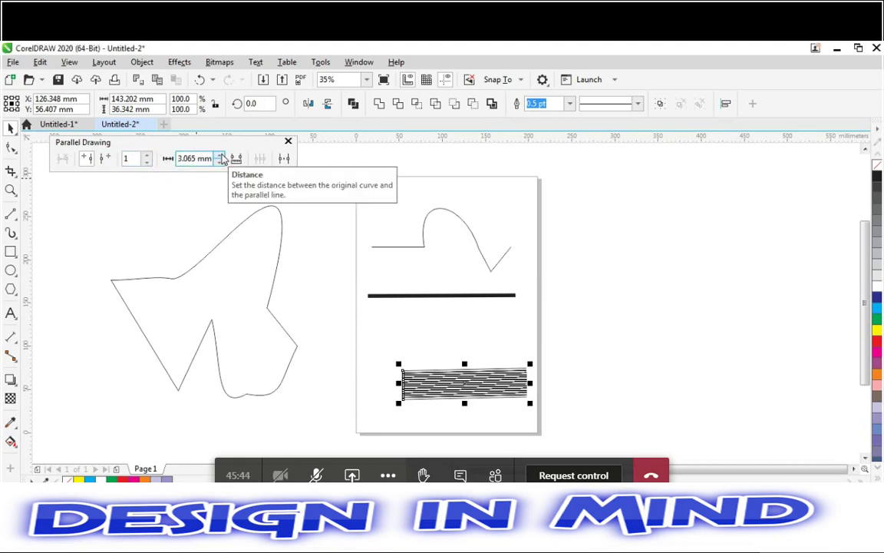
click(220, 156)
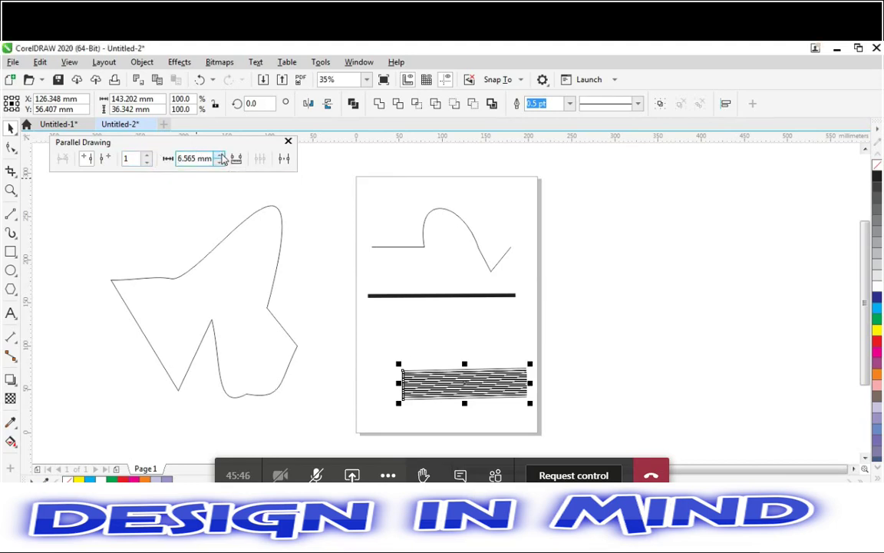
click(85, 163)
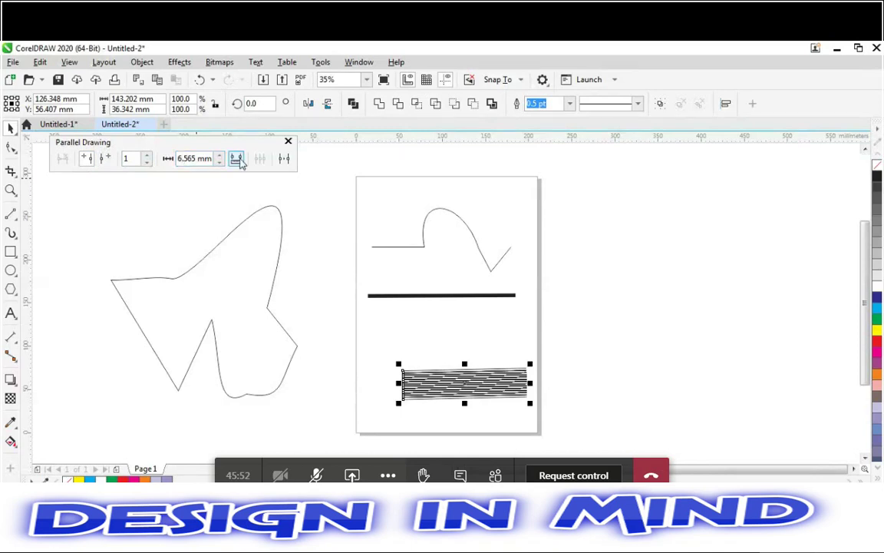
click(238, 160)
click(283, 159)
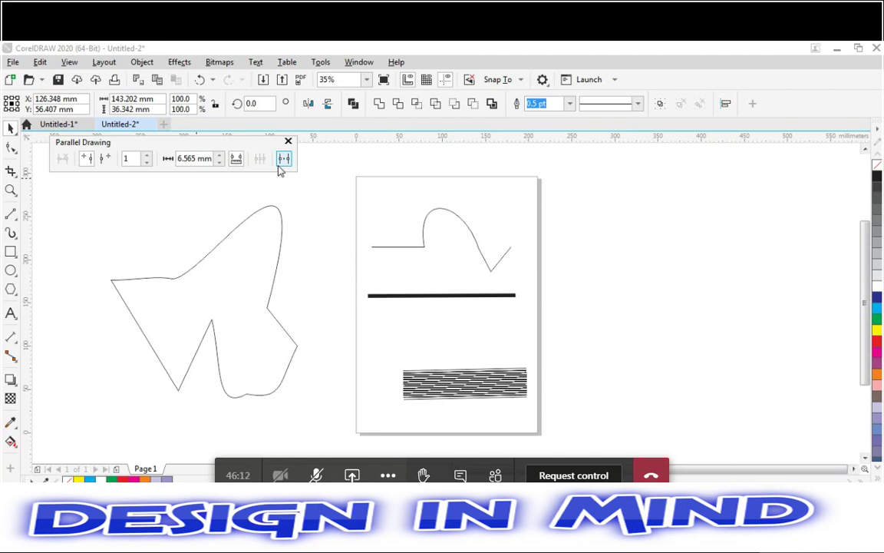
Step: Raise the parallel line distance to 27.065 mm with the dense line group selected
click(220, 155)
click(220, 156)
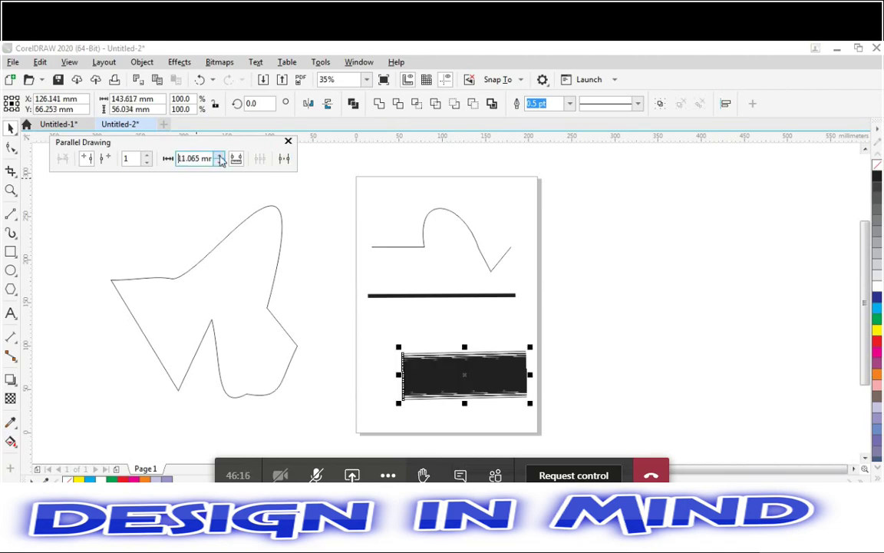
click(220, 155)
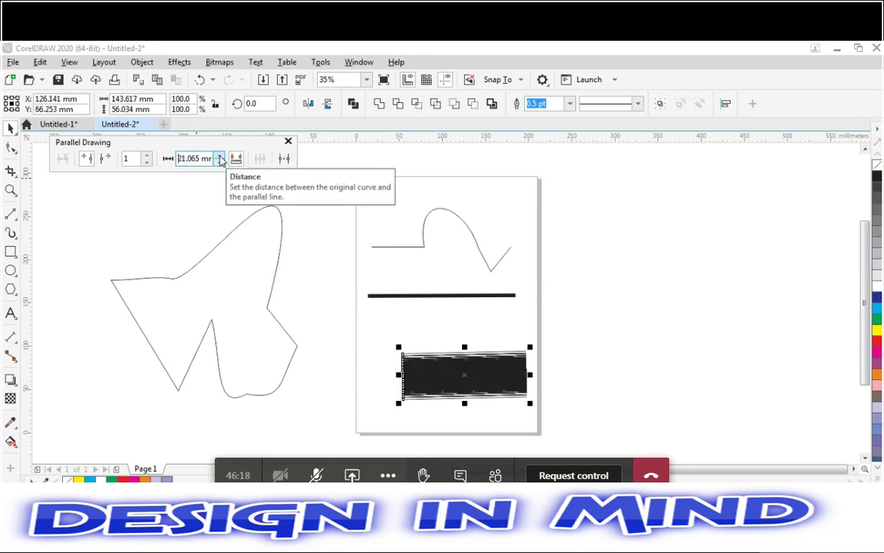
click(220, 156)
click(220, 156)
click(220, 156)
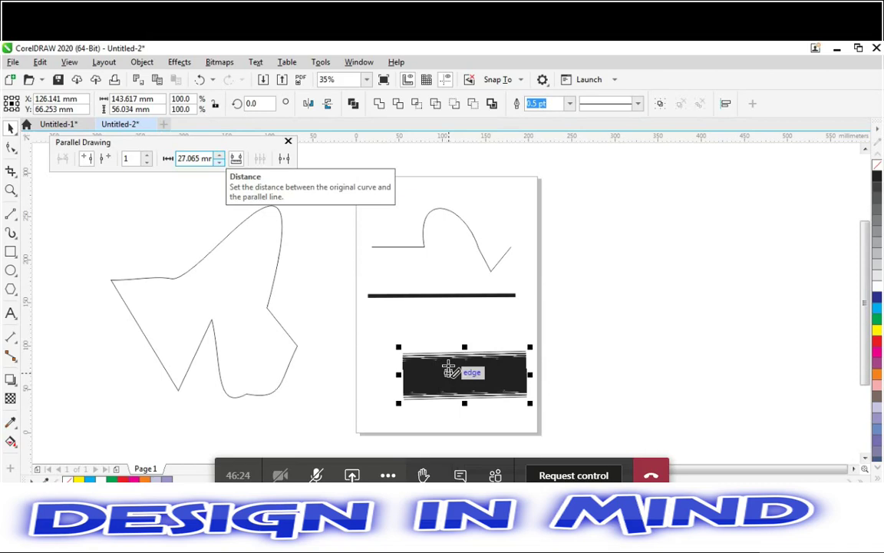
Step: Turn on parallel line drawing with the lines created on the left, and select the thick 12 pt line
click(450, 369)
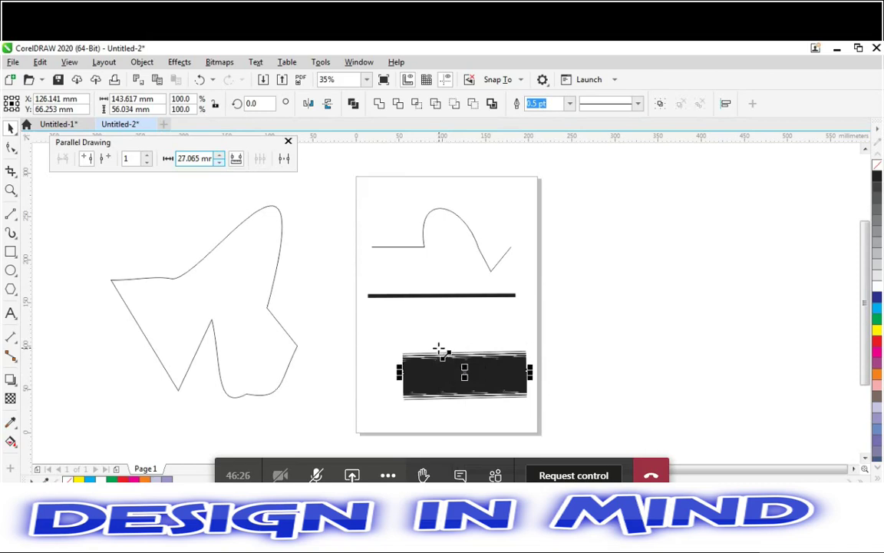
click(86, 159)
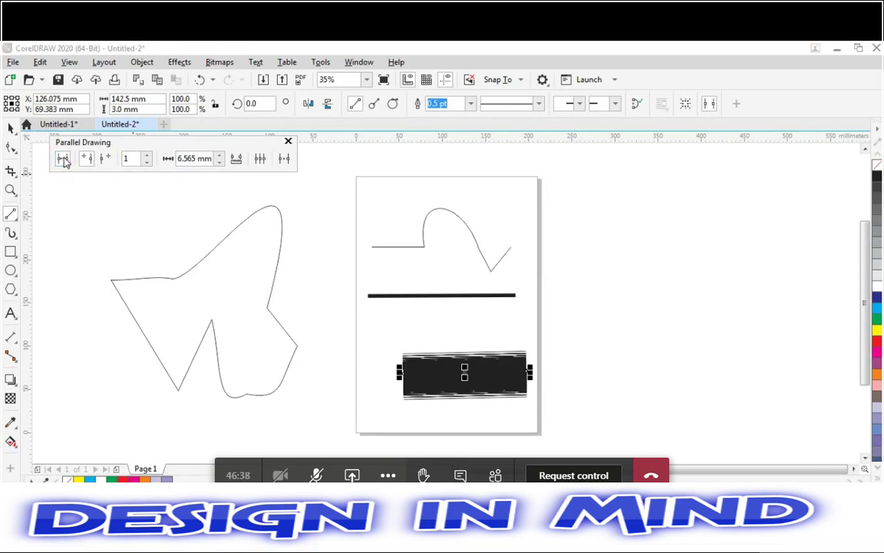
click(63, 159)
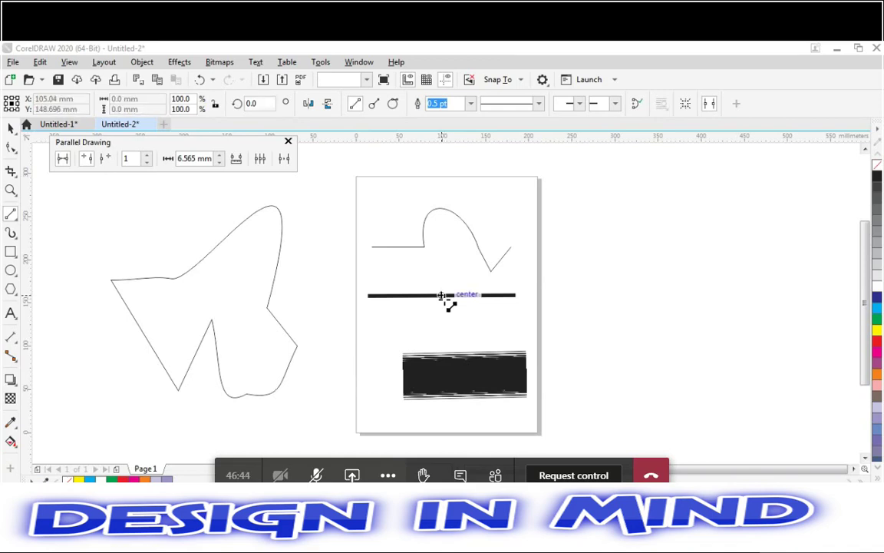
click(442, 297)
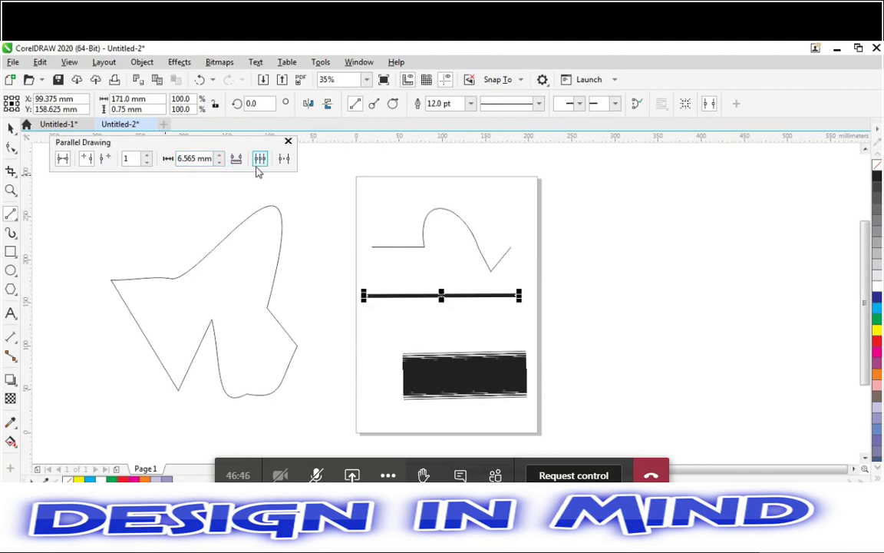
click(86, 158)
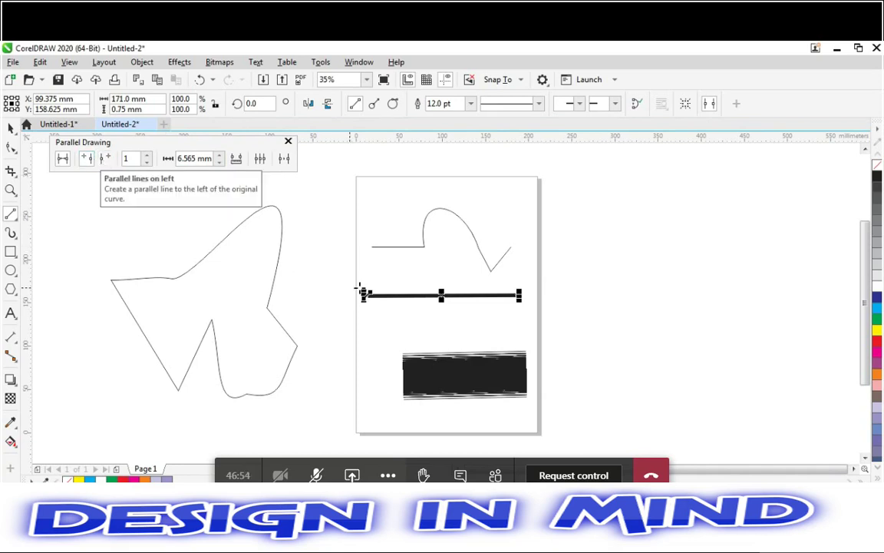
Step: Move the thick horizontal line up so its centre sits at about X 109.9 mm, Y 174.4 mm
click(439, 294)
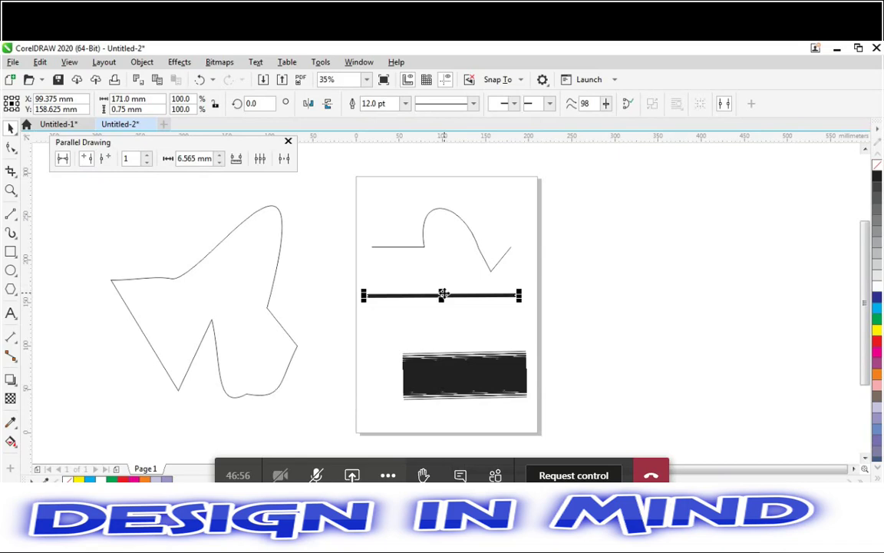
click(445, 315)
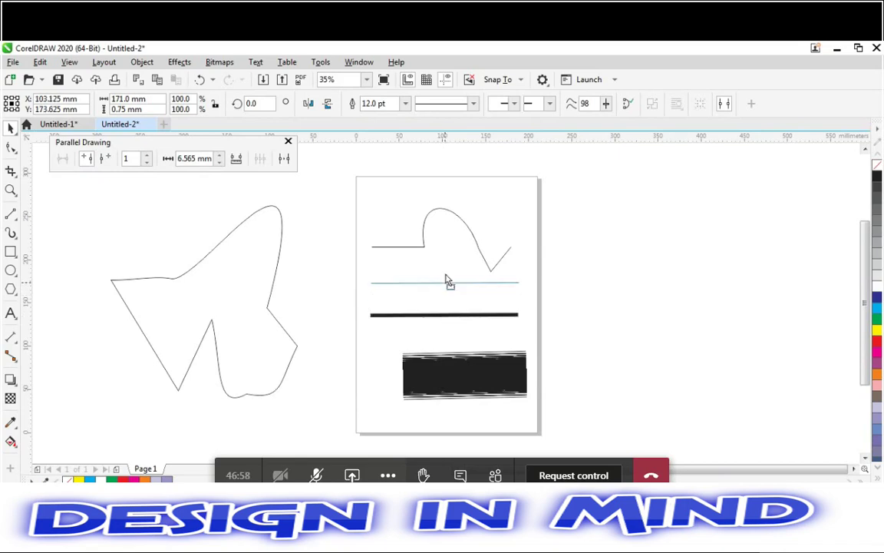
click(450, 282)
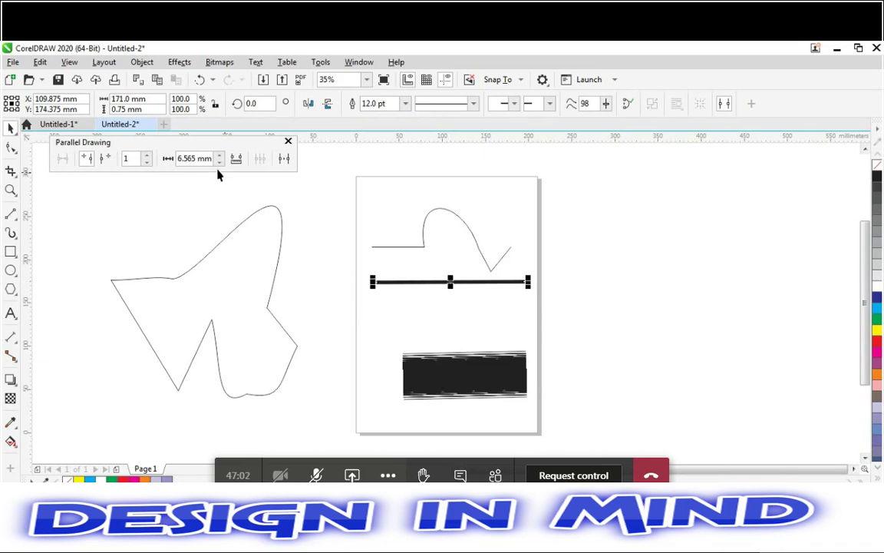
Step: Set the number of parallel lines to 3 and have them created on the right of the original curve
click(146, 156)
click(146, 156)
click(107, 158)
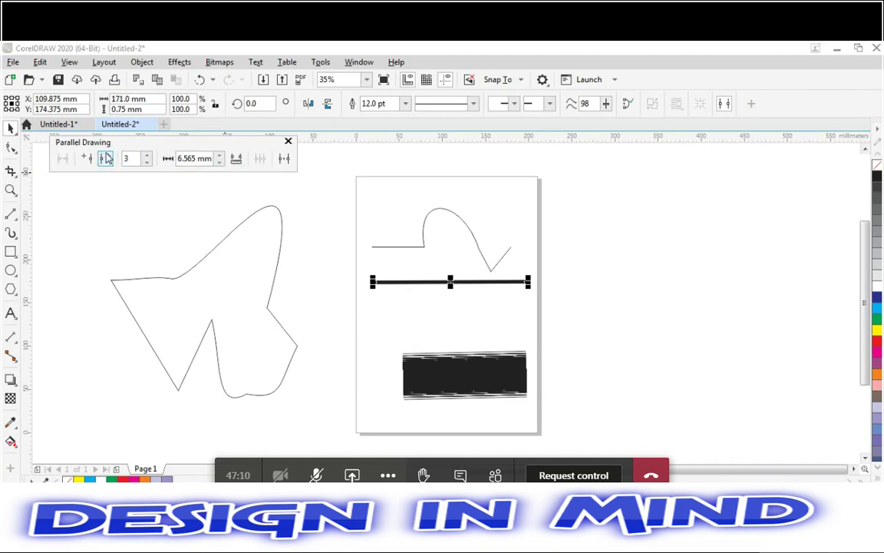
click(88, 159)
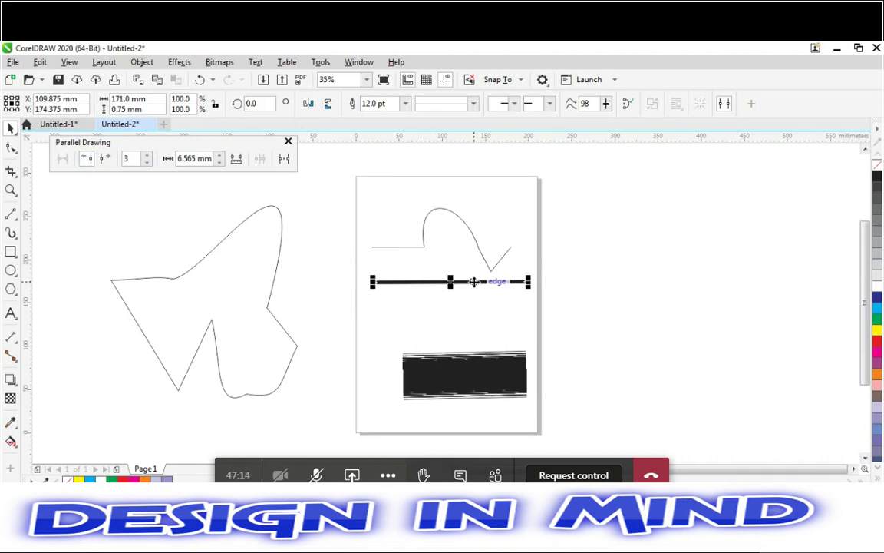
click(726, 109)
click(726, 108)
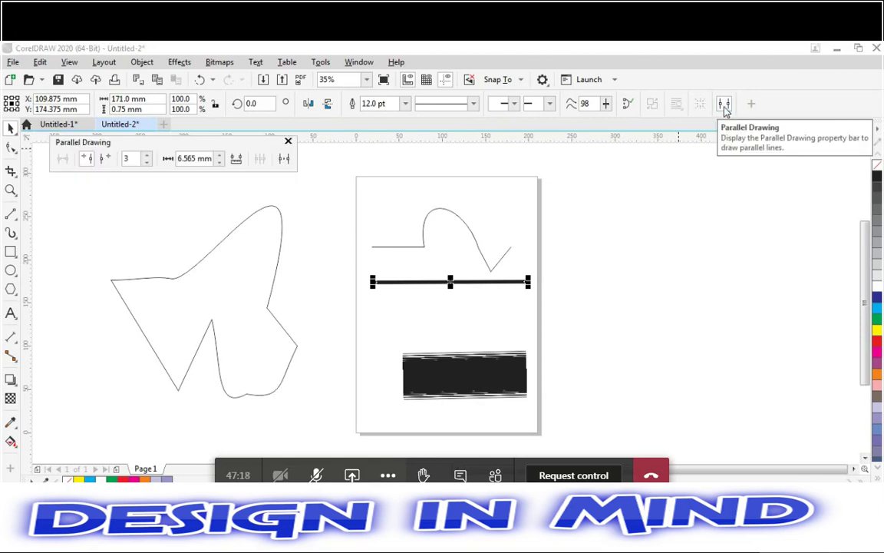
click(102, 159)
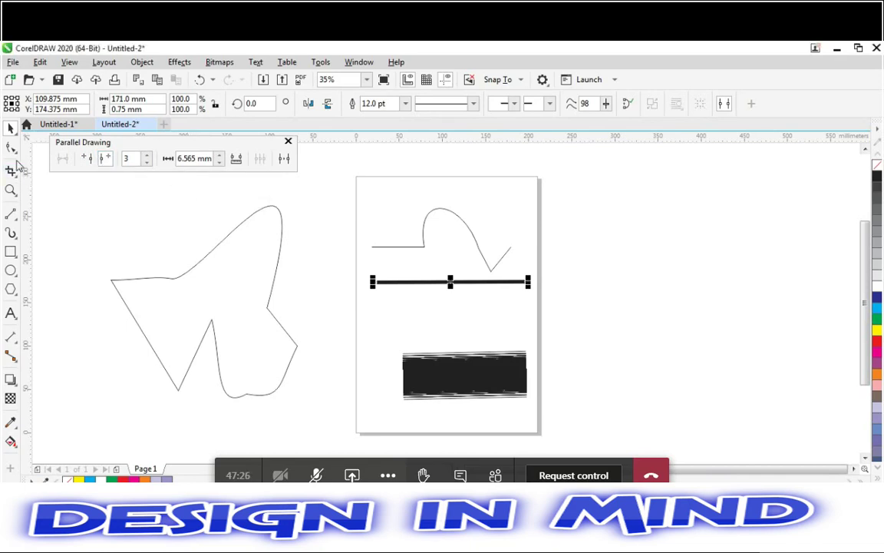
Step: Draw a nearly horizontal 2-Point Line about 116 mm long beside the page's right edge, with three parallel lines spaced 6.565 mm apart
click(11, 210)
click(605, 241)
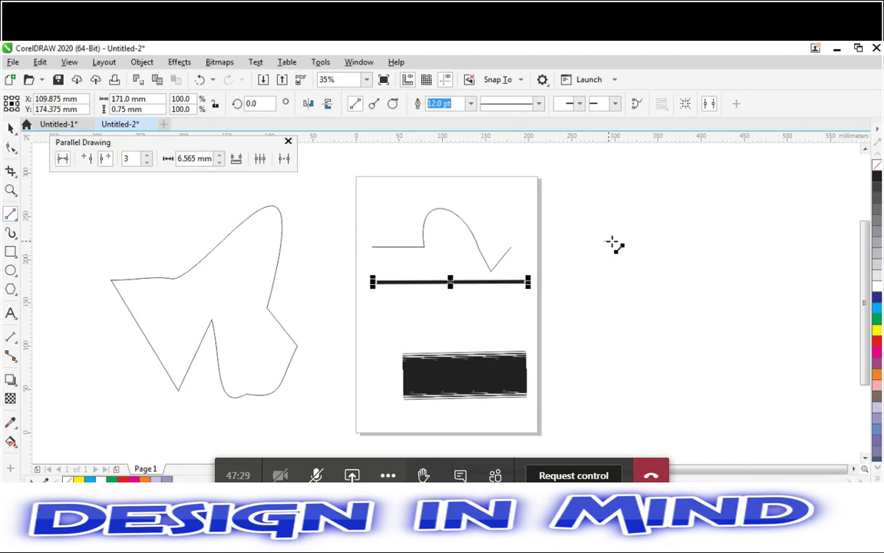
click(706, 243)
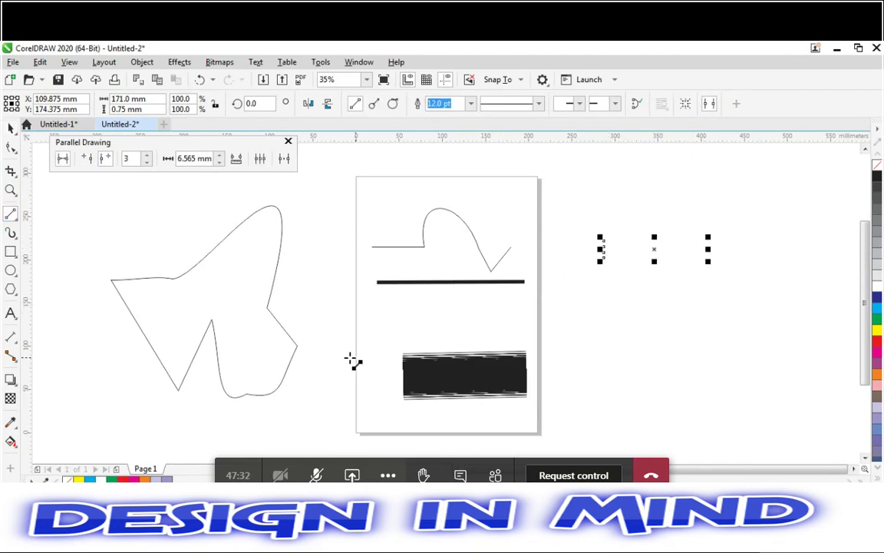
key(space)
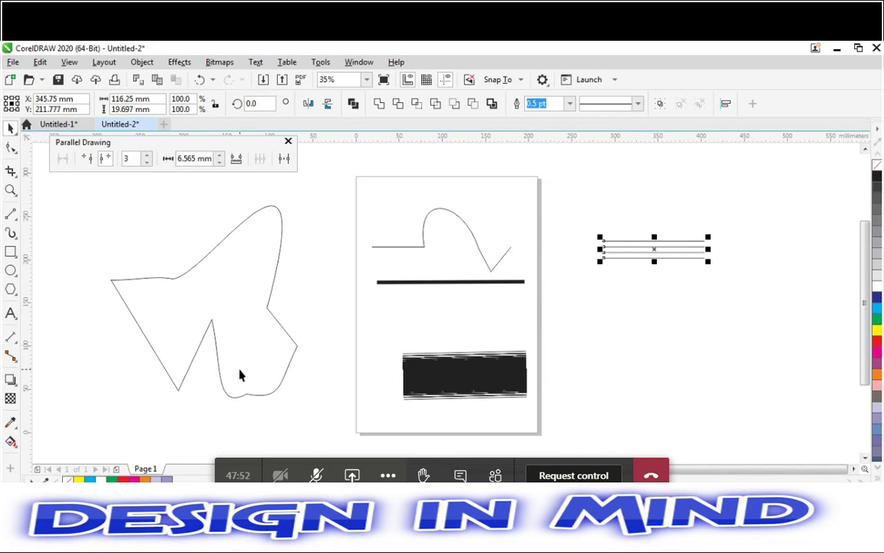
Step: Delete all the drawn objects from the page and its surroundings, and close the Parallel Drawing options
key(ctrl+a)
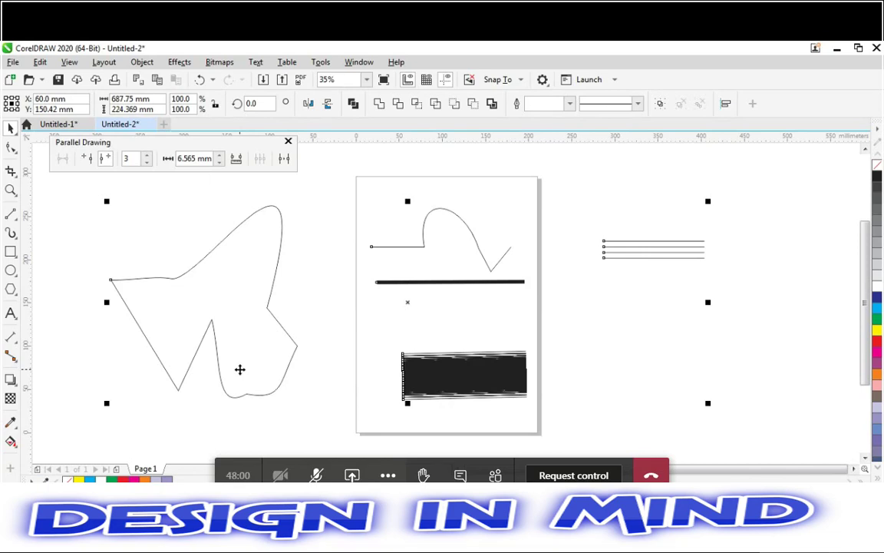
key(Delete)
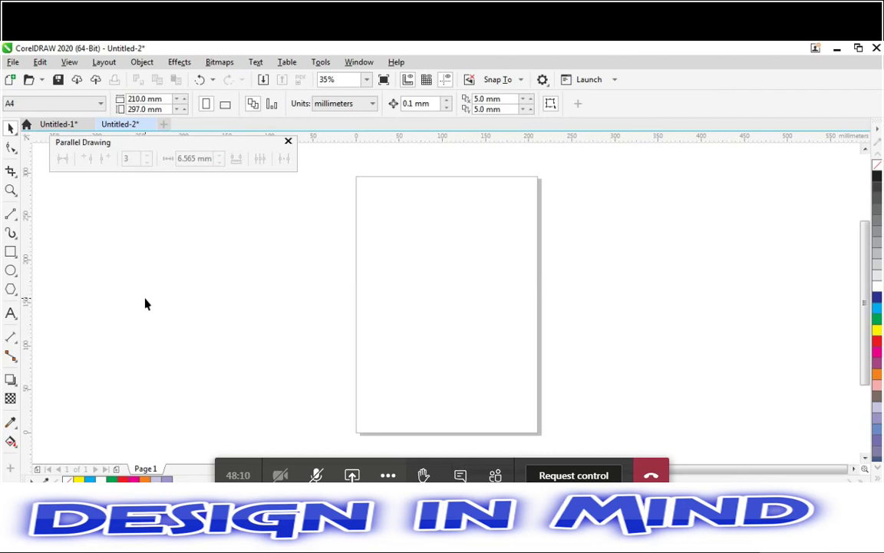
click(17, 177)
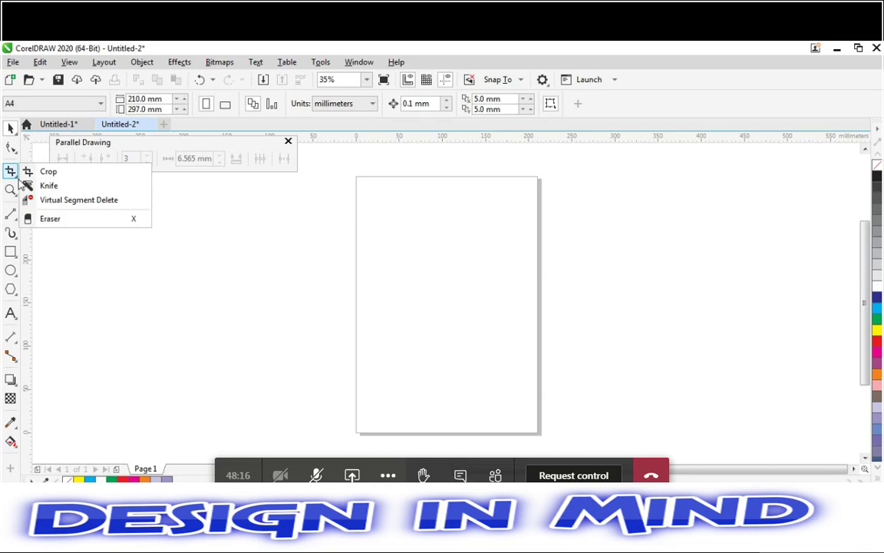
click(18, 177)
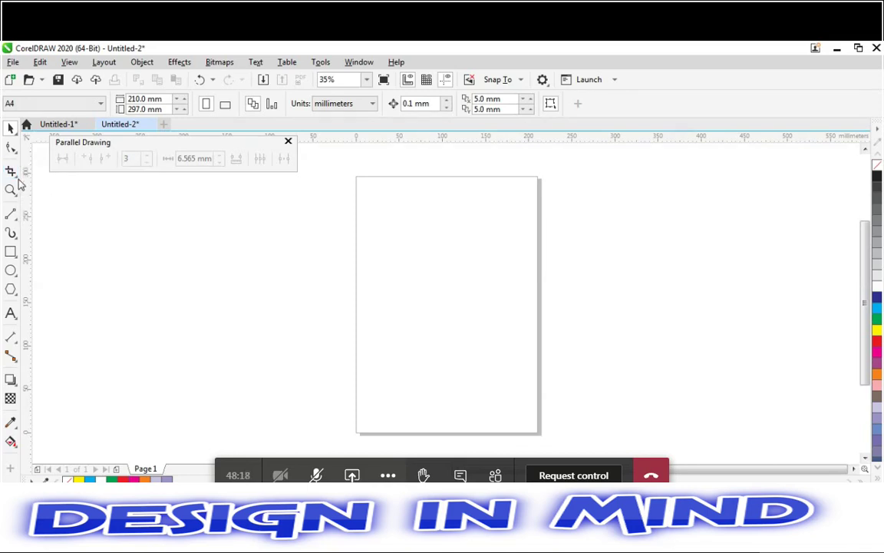
click(288, 143)
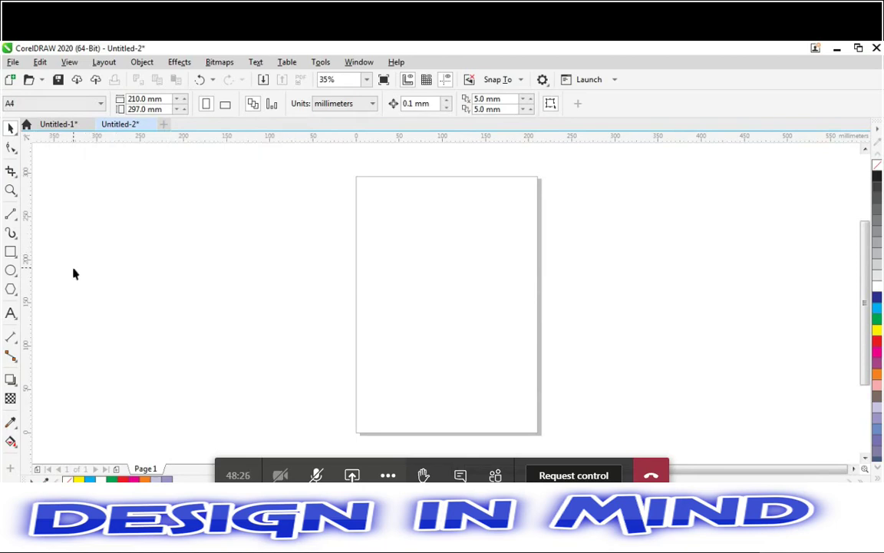
Step: Draw a triangle about 166 mm wide and 159 mm high, move it to the middle of the page, and set its number of sides to 5
click(13, 287)
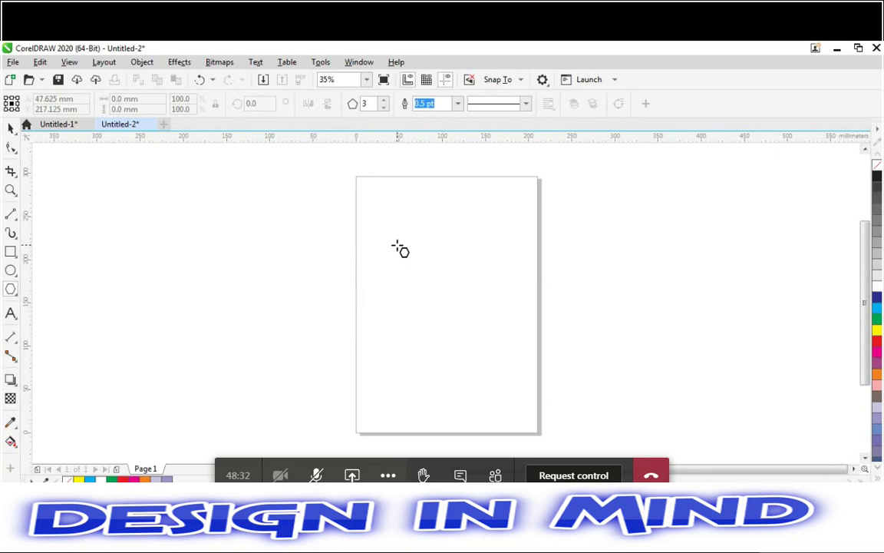
drag(397, 246, 565, 432)
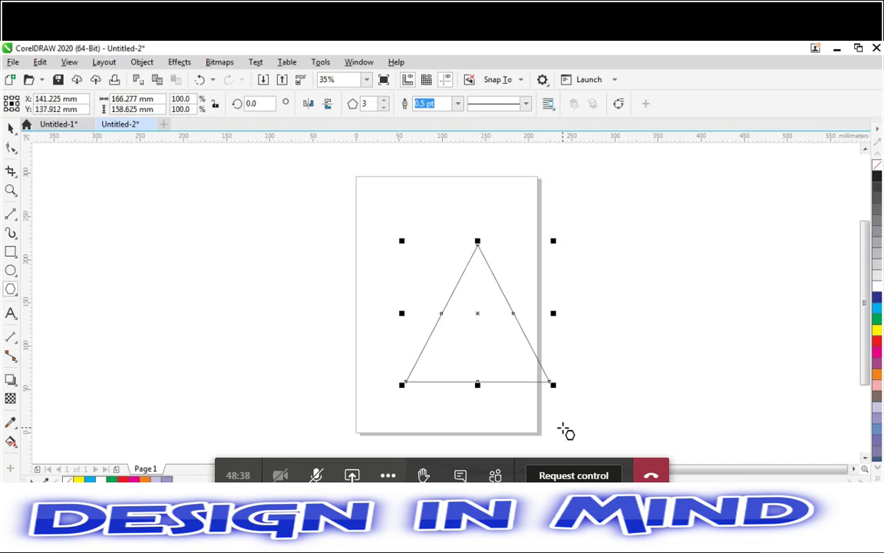
key(space)
drag(483, 328, 452, 304)
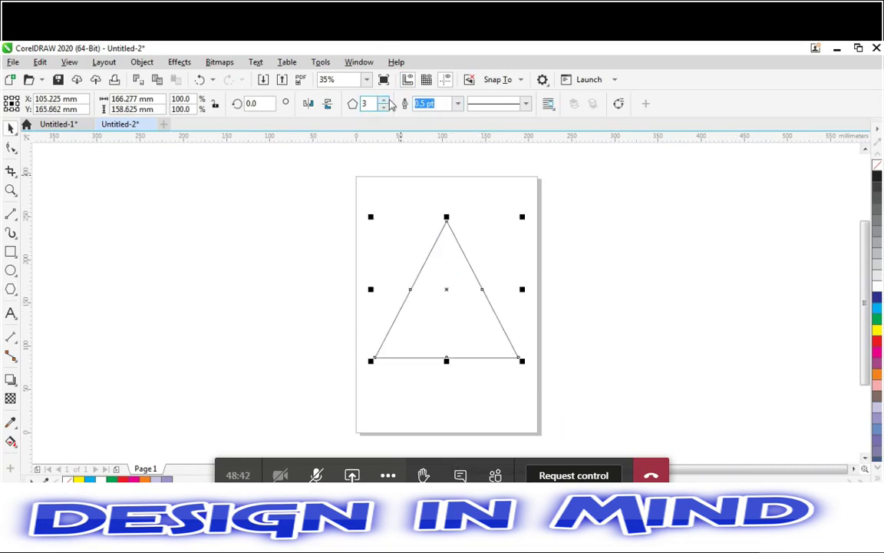
click(384, 101)
click(384, 101)
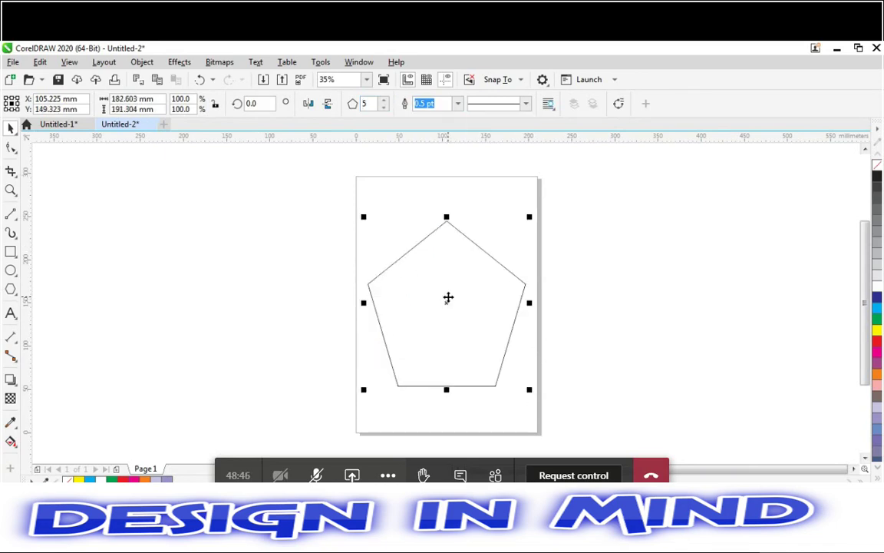
Step: Reshape the pentagon into a five-pointed star by moving its upper-right side's midpoint node onto the lower-left corner, and delete the star
key(F10)
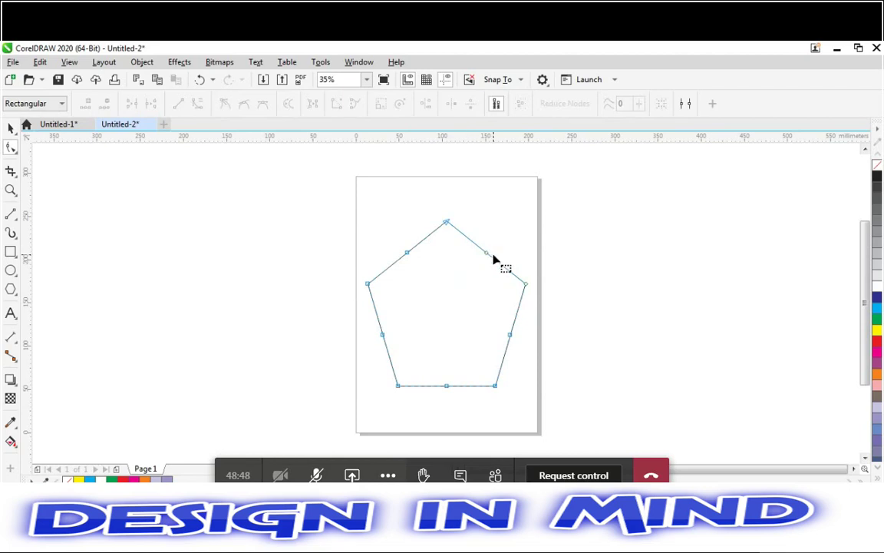
click(486, 254)
drag(485, 262, 399, 387)
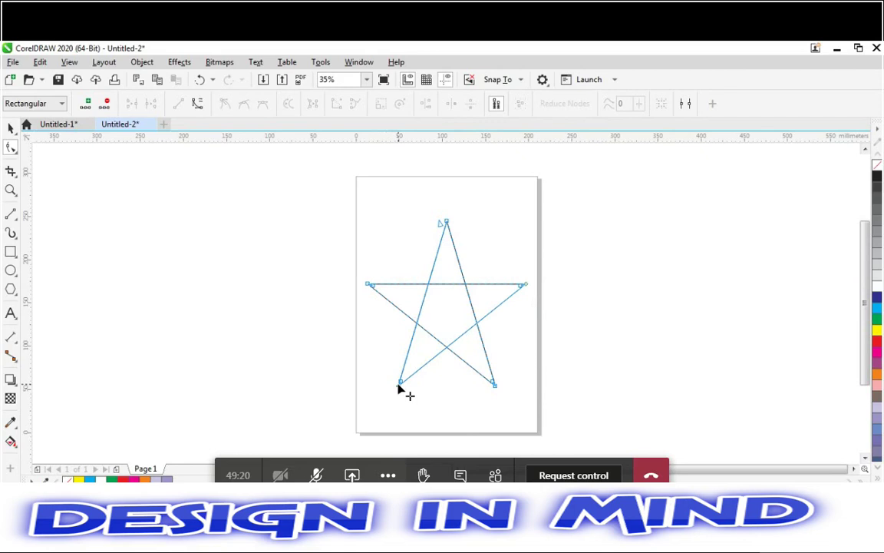
key(Delete)
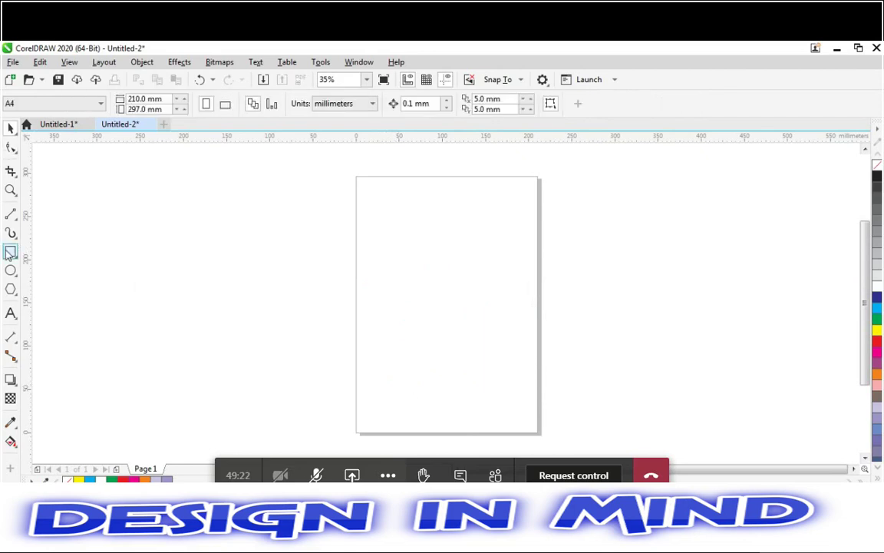
Step: Draw a triangle about 196 mm wide and 185 mm high, move it onto the page, and set its number of sides to 5
click(13, 296)
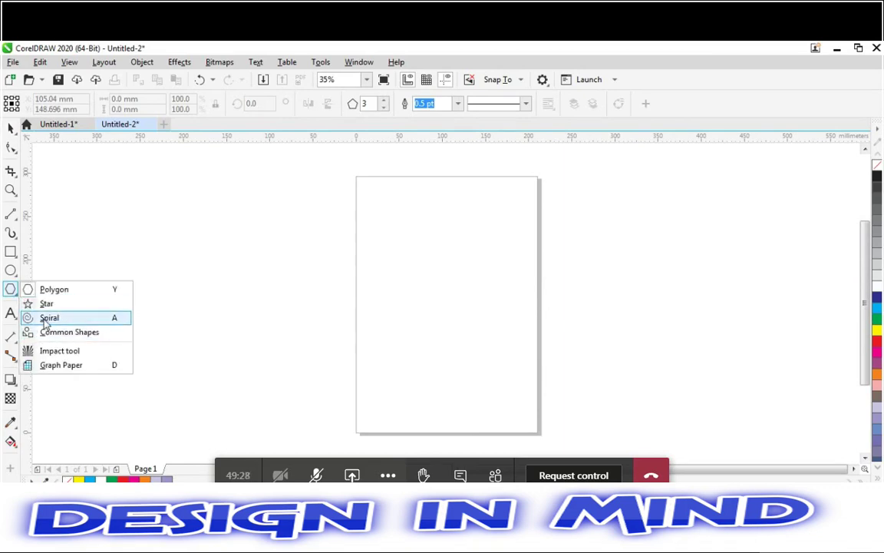
click(35, 290)
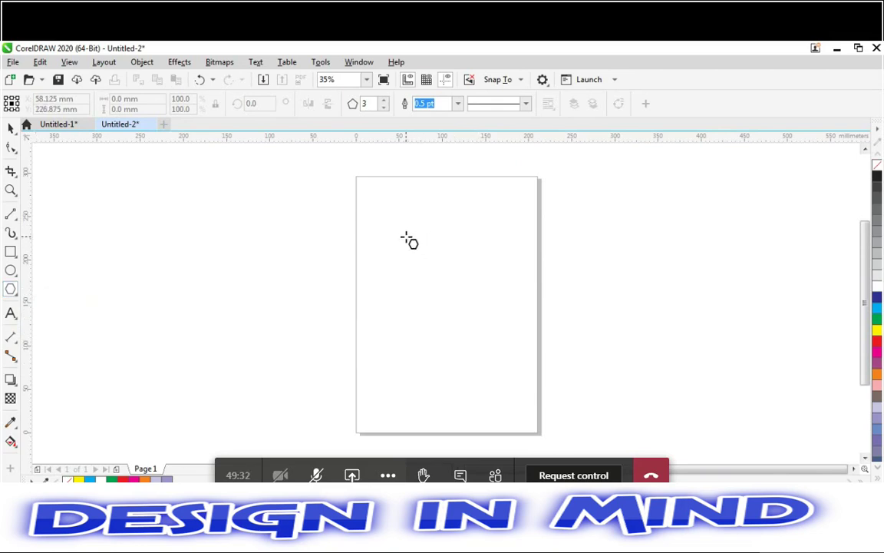
drag(405, 239, 604, 451)
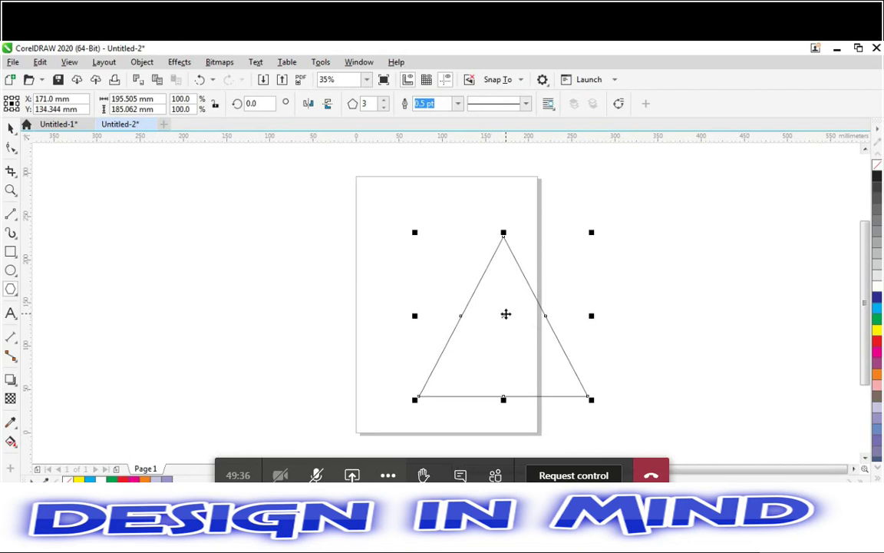
key(space)
drag(509, 311, 459, 296)
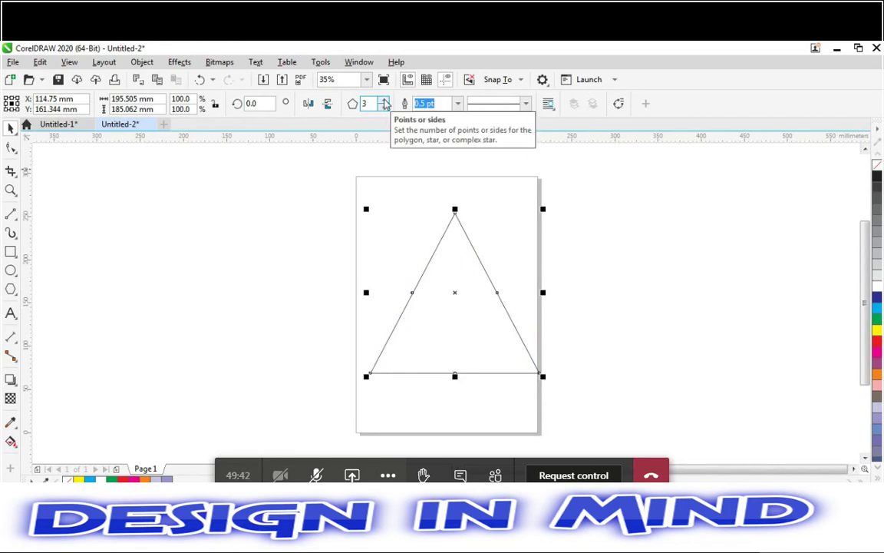
triple_click(385, 102)
click(386, 111)
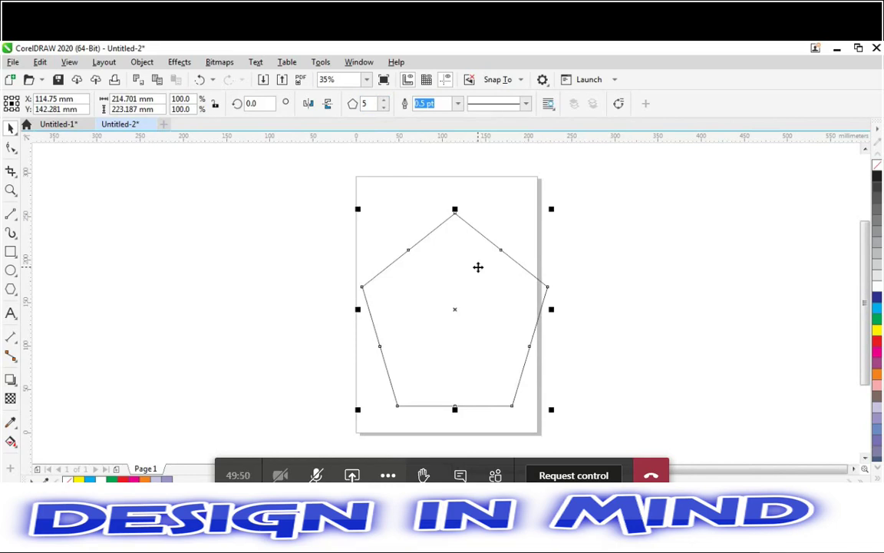
Step: Pull the pentagon's left corner node across to its lower-right side to form an overlapping ten-pointed star, and fill it with orange
click(11, 148)
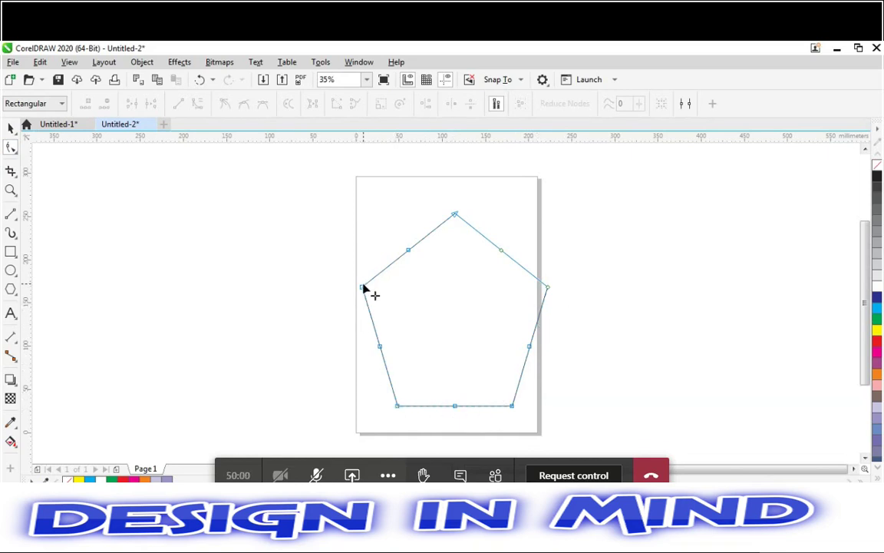
drag(363, 289, 518, 370)
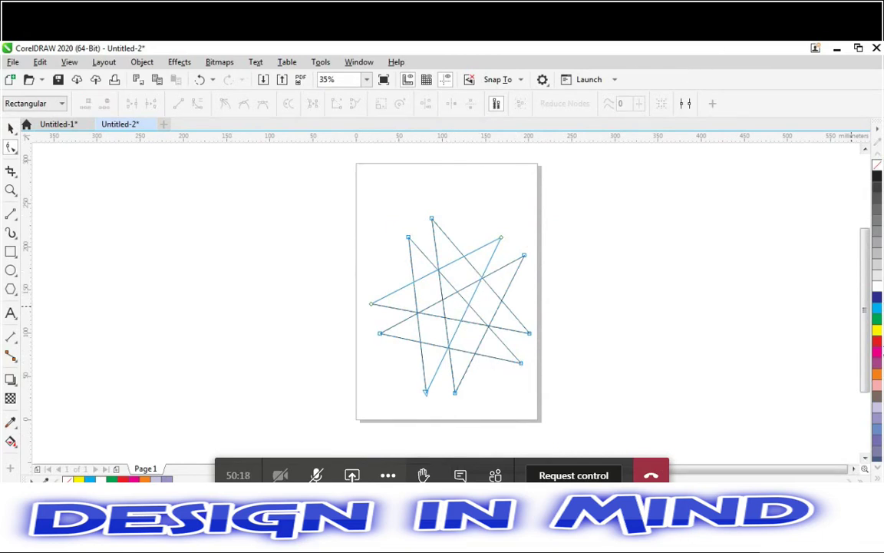
click(878, 344)
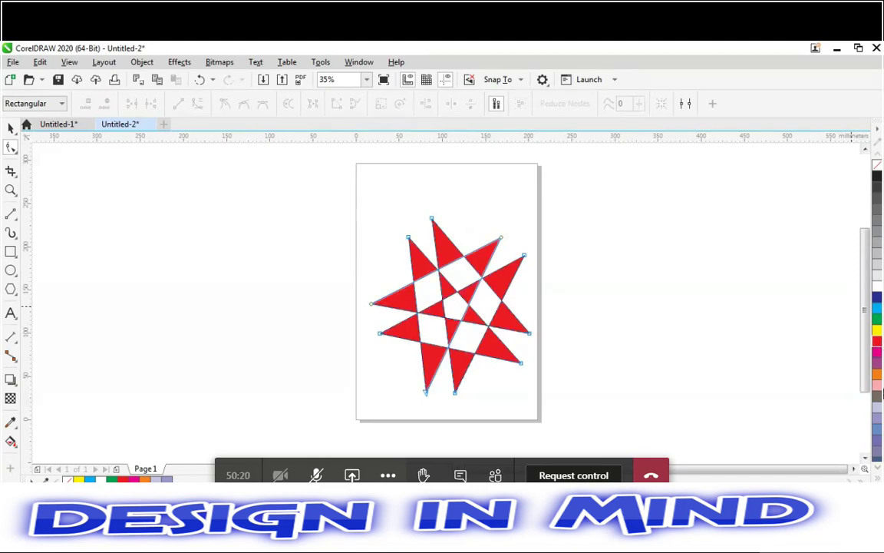
click(877, 376)
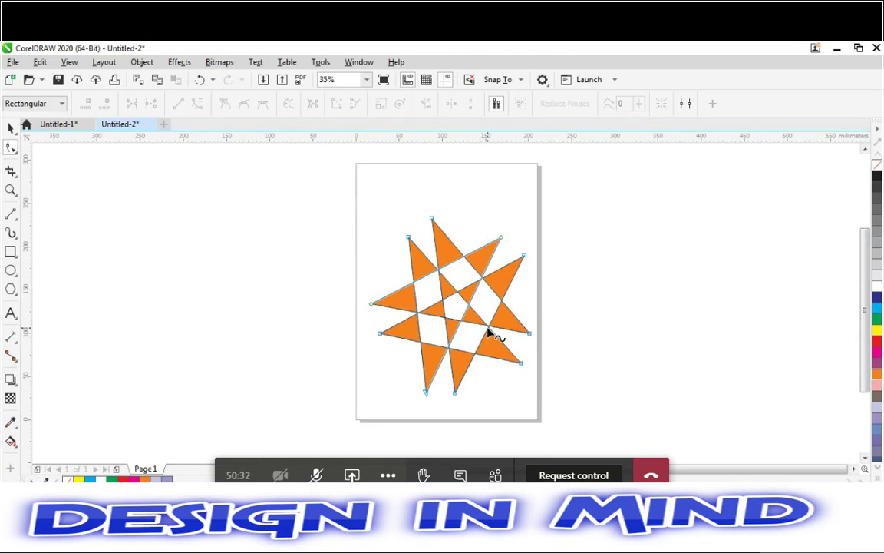
Step: Draw a triangle about 138 mm wide and 113 mm high beside the page's left edge, and set its number of sides to 4
click(16, 289)
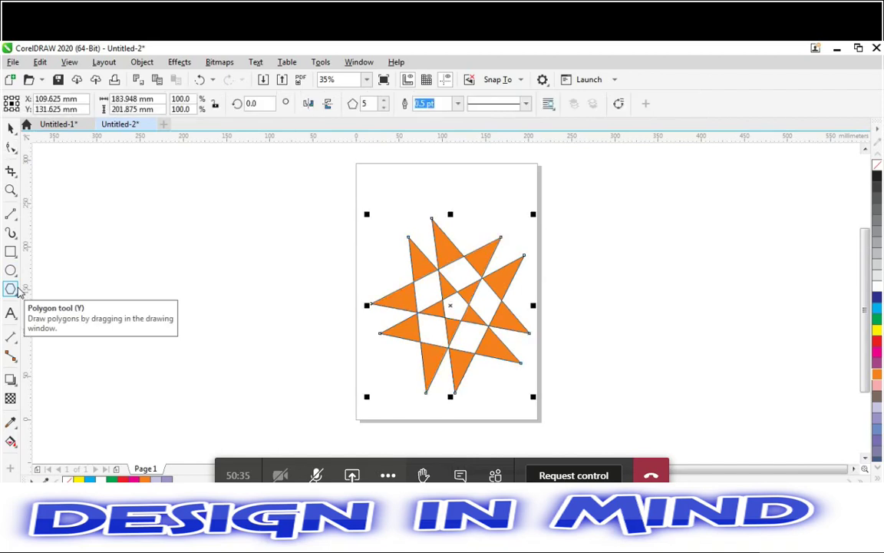
click(141, 256)
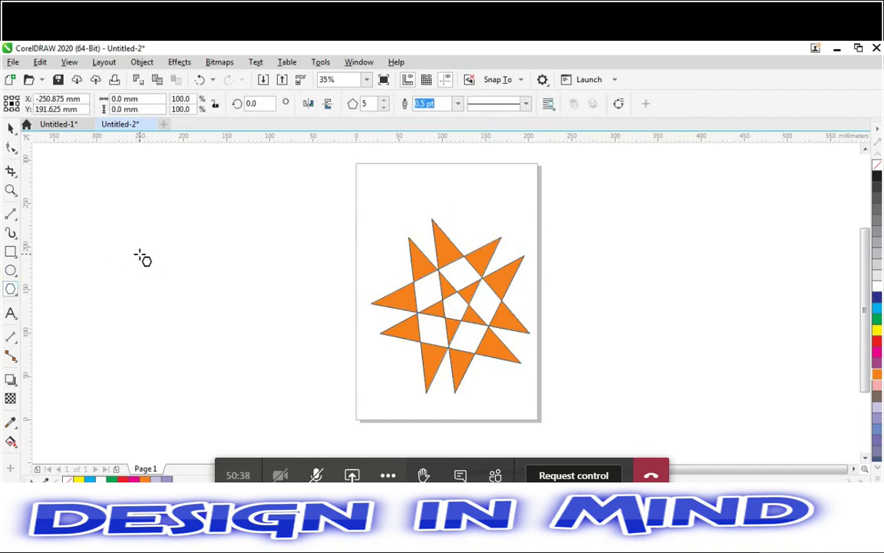
drag(141, 257, 264, 366)
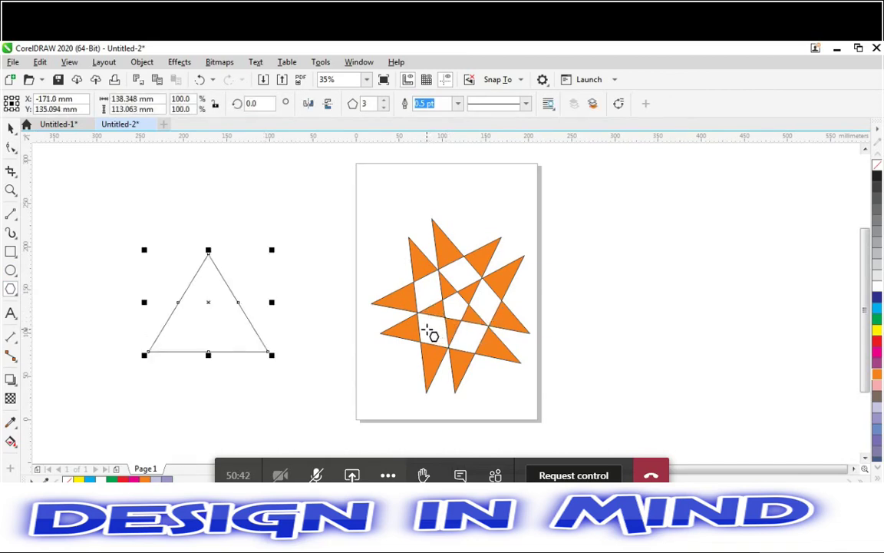
key(Escape)
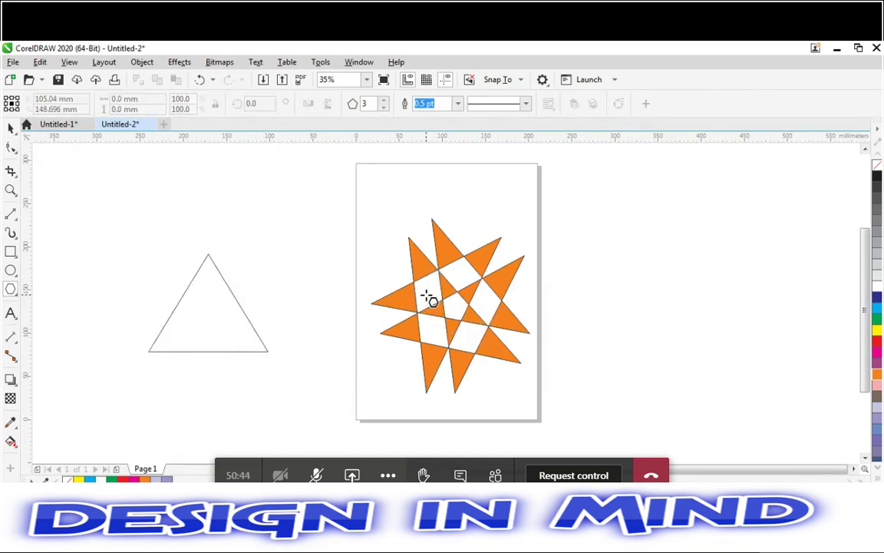
key(space)
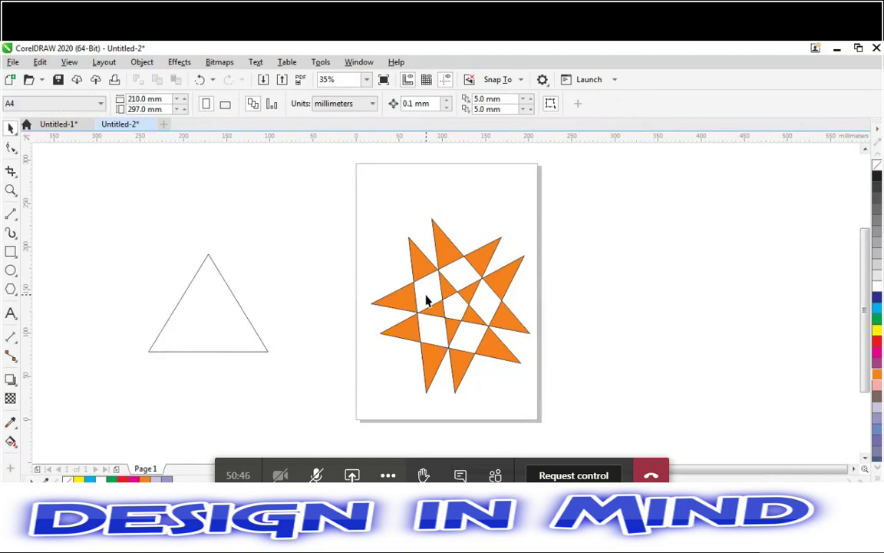
click(215, 328)
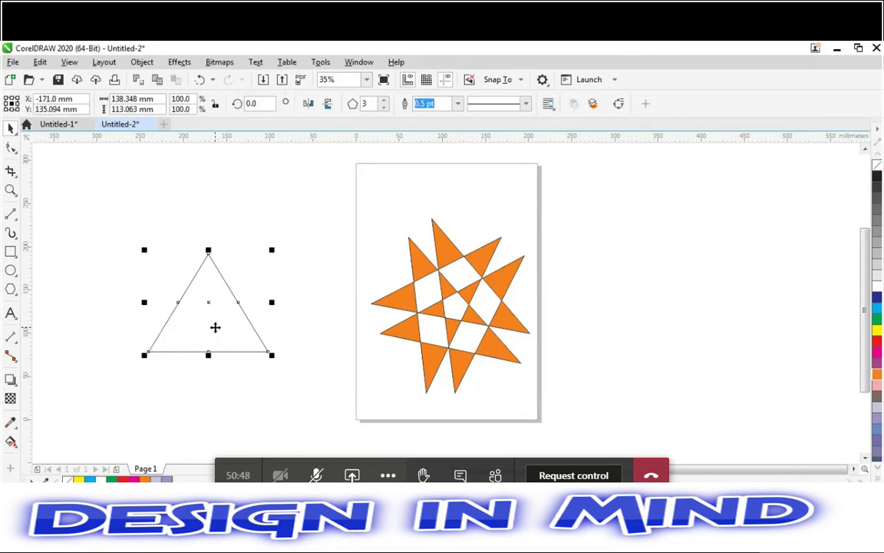
click(425, 104)
click(384, 101)
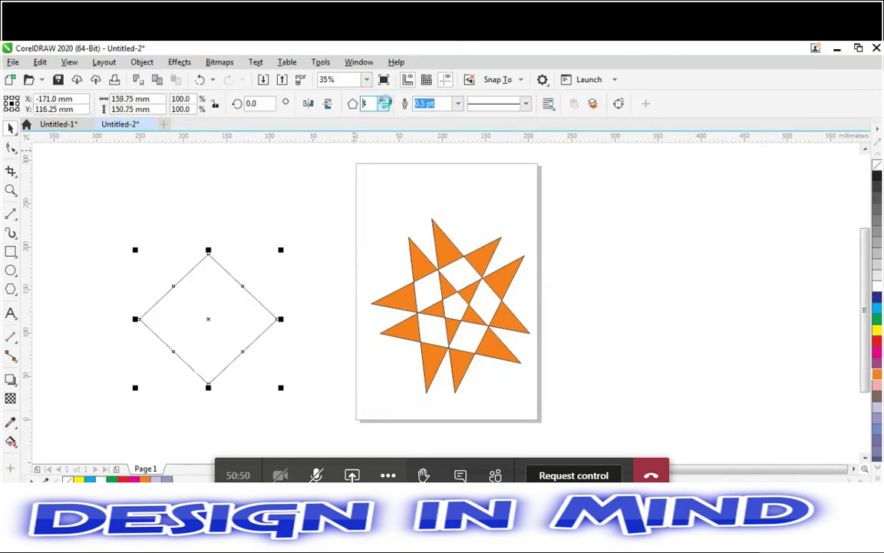
Step: Set the polygon to 5 sides, add a node on its edge and pull it across the shape to form an interlaced star
click(384, 101)
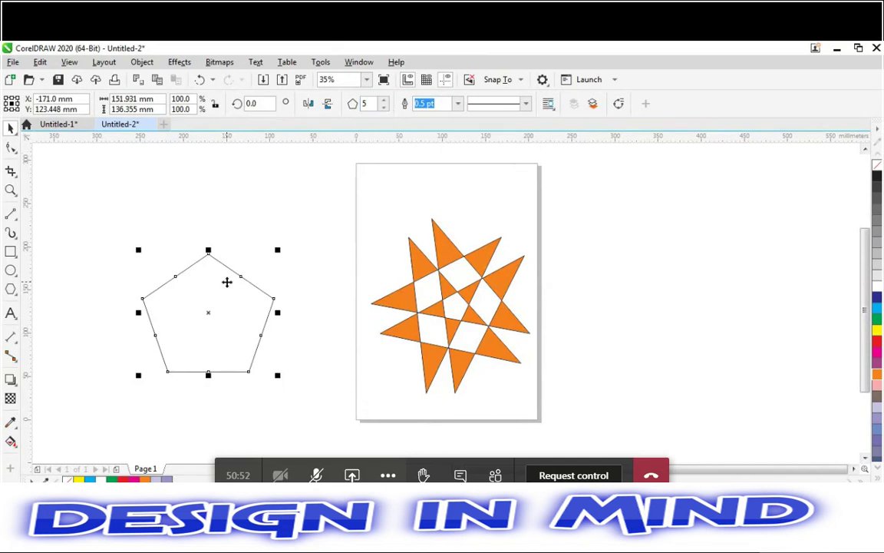
key(F10)
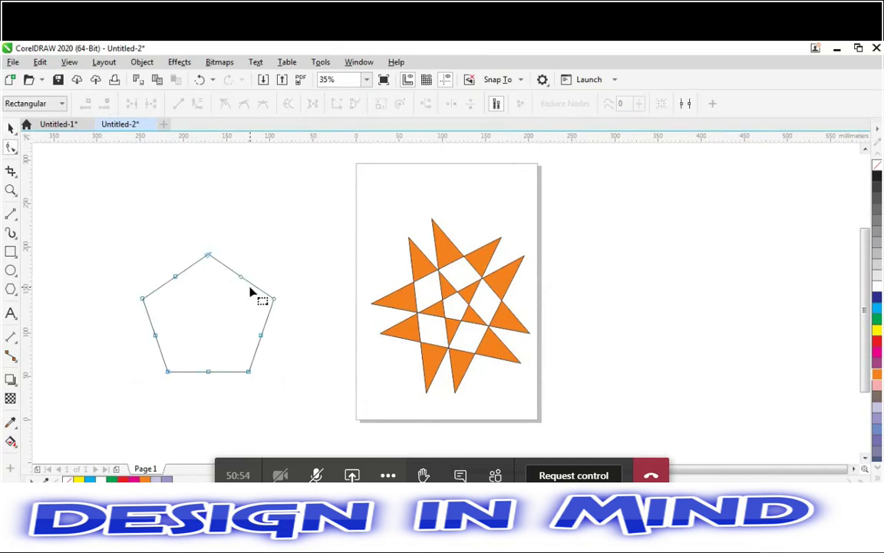
double_click(155, 291)
drag(157, 292, 250, 370)
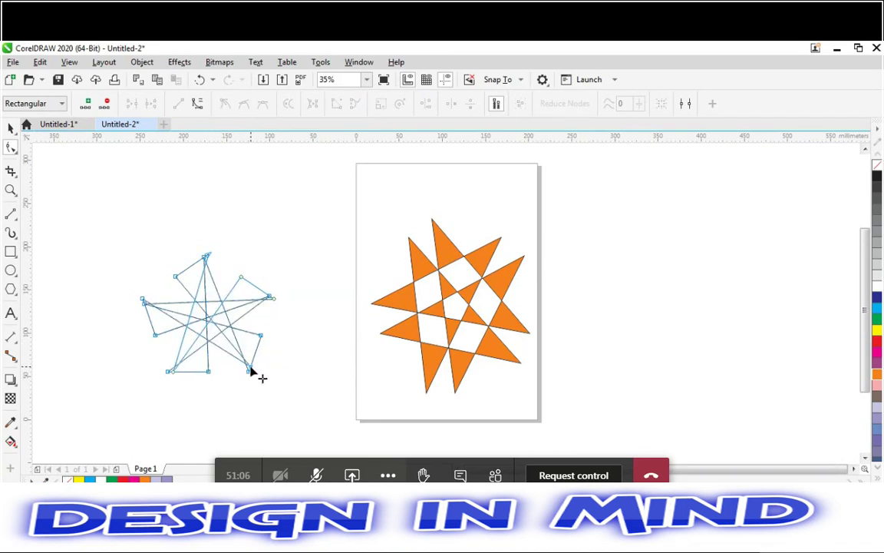
drag(252, 371, 270, 382)
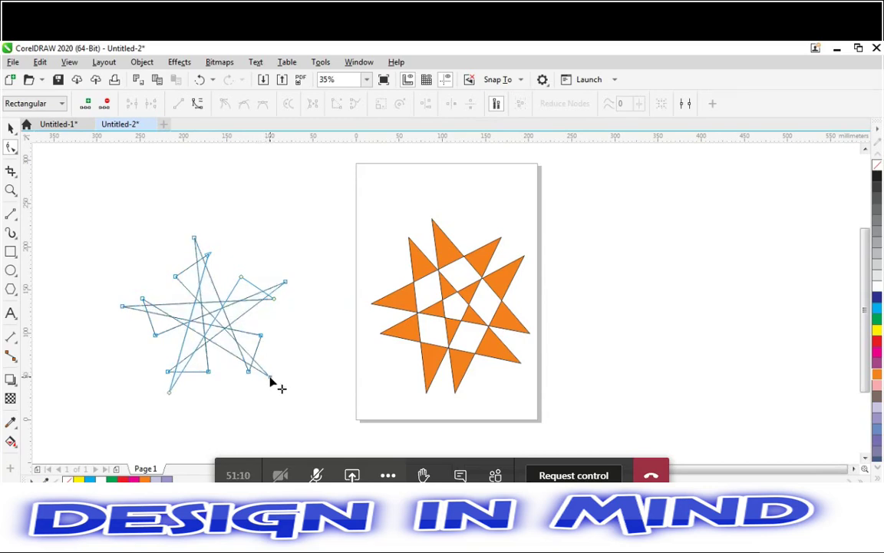
Step: Undo the polygon edits back to the triangle, and delete the triangle together with the orange star
key(ctrl+z)
key(ctrl+z)
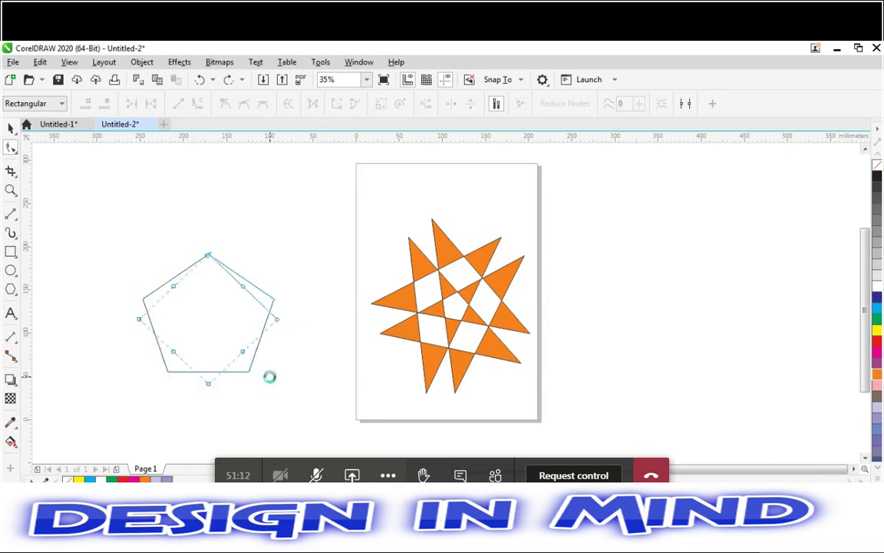
key(ctrl+z)
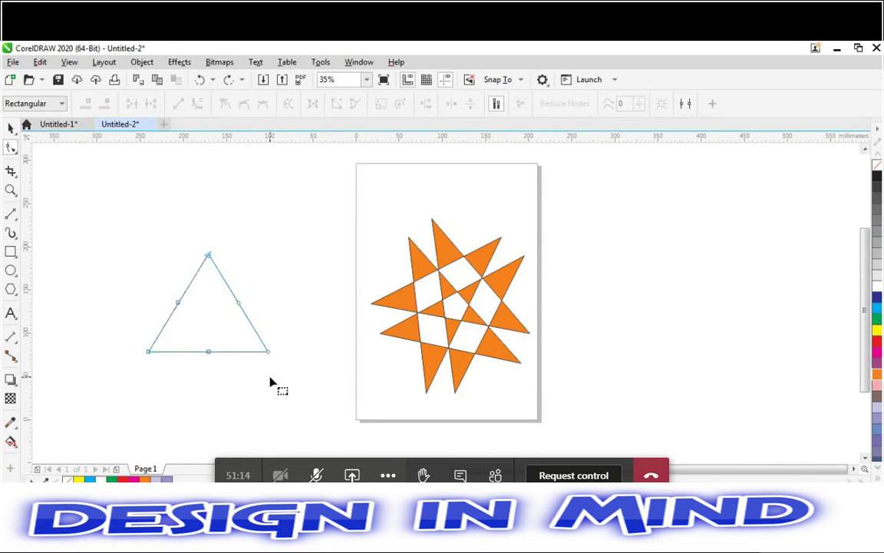
key(ctrl+z)
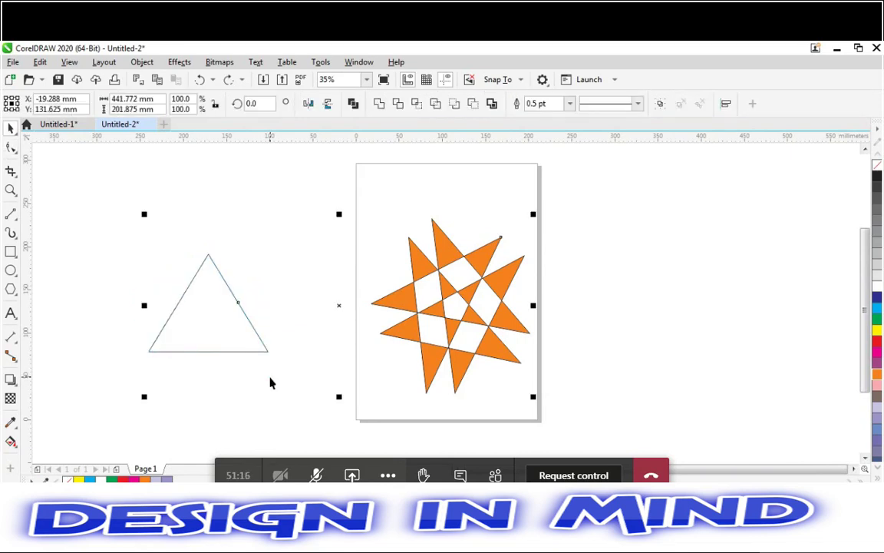
key(Delete)
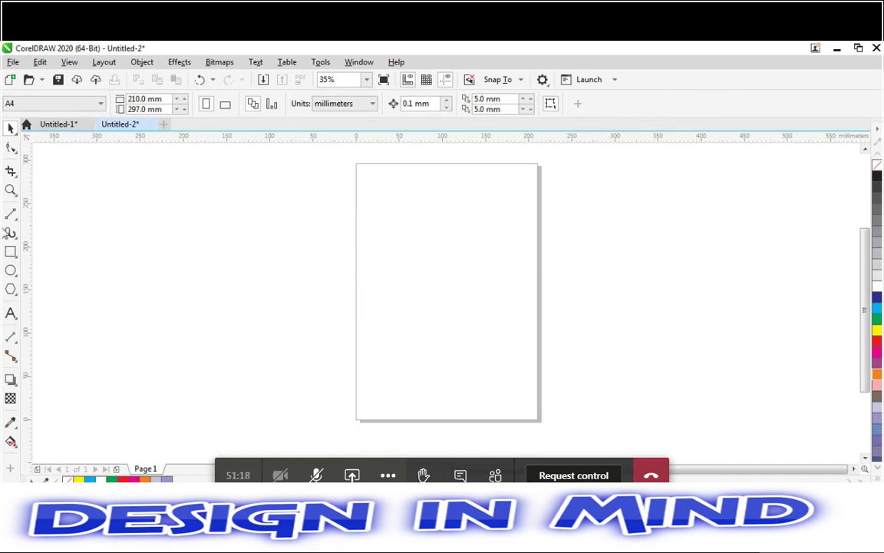
click(15, 293)
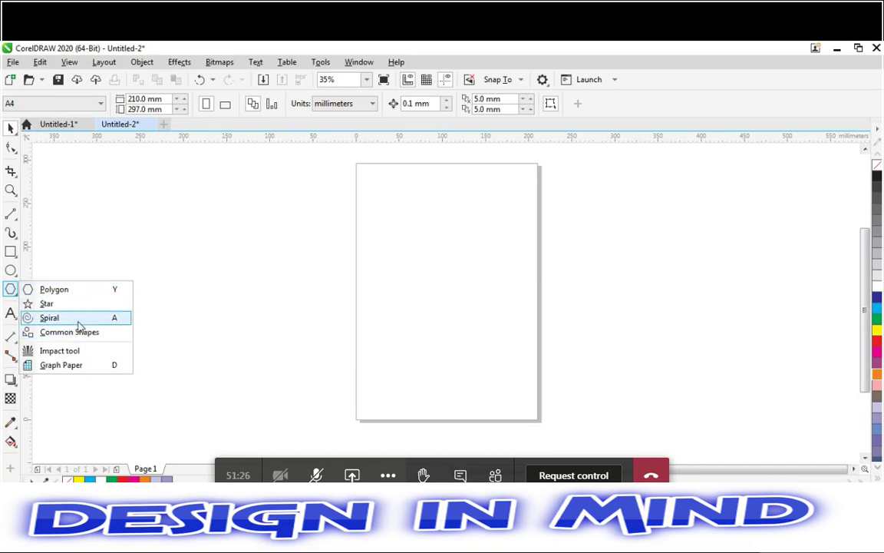
click(65, 224)
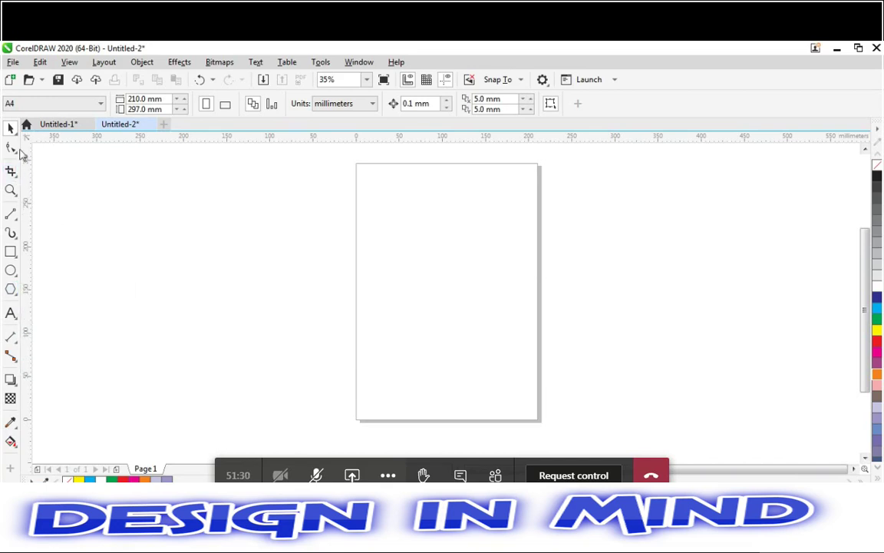
Step: Draw a light blue rounded rectangle about 266 by 172 mm, placed across the upper part of the page
key(F6)
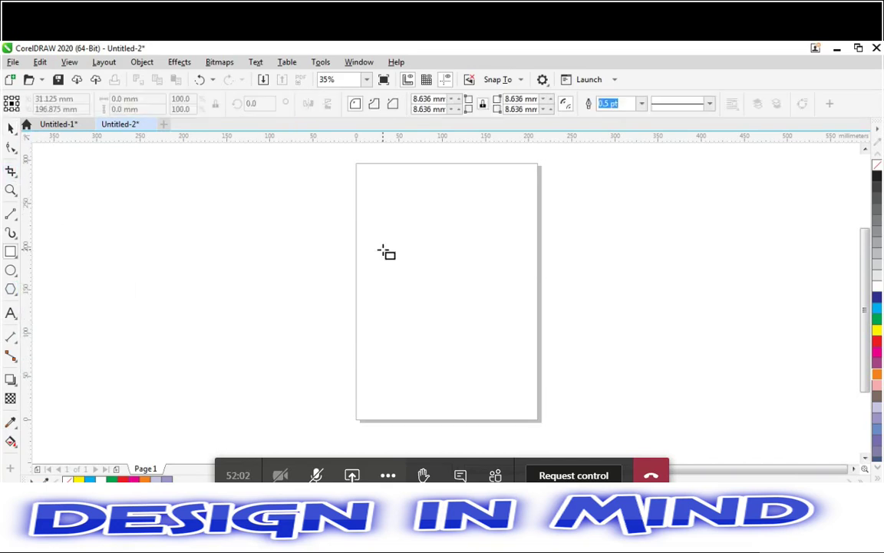
drag(383, 251, 613, 398)
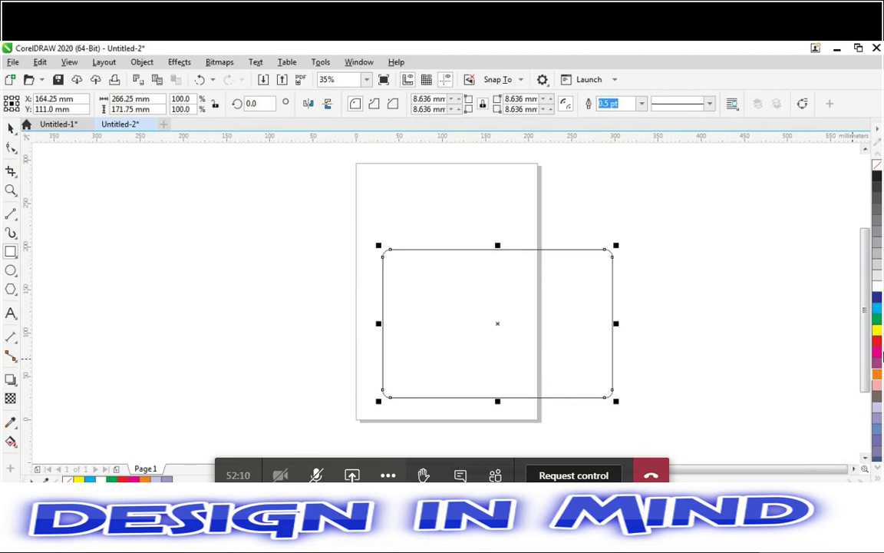
click(879, 374)
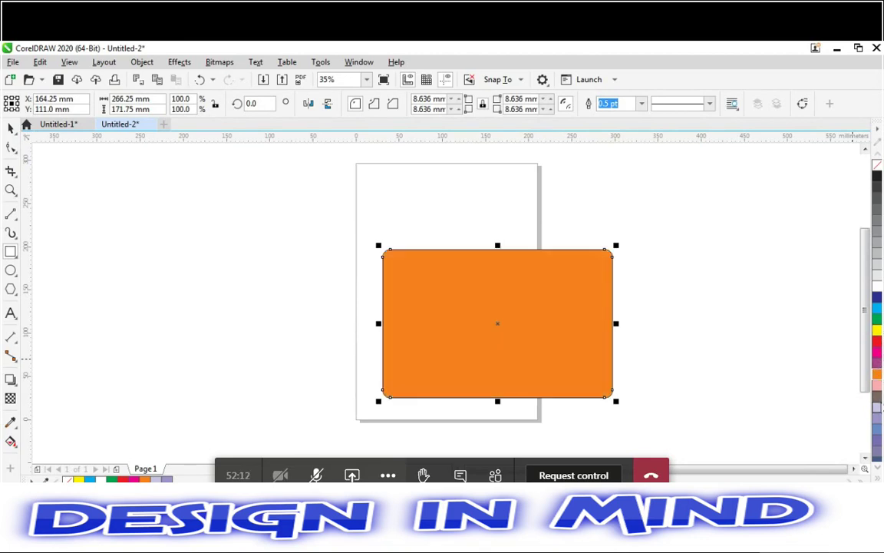
click(879, 418)
click(880, 443)
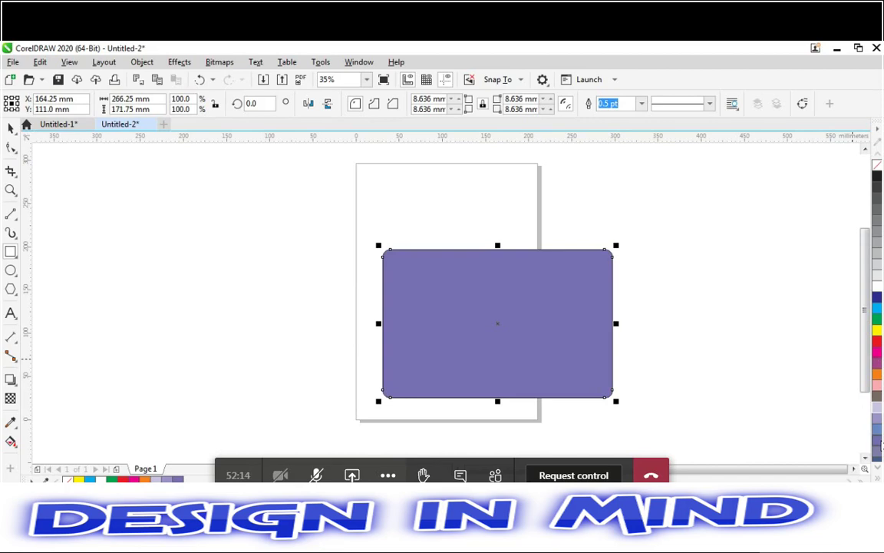
scroll(880, 444, down, 3)
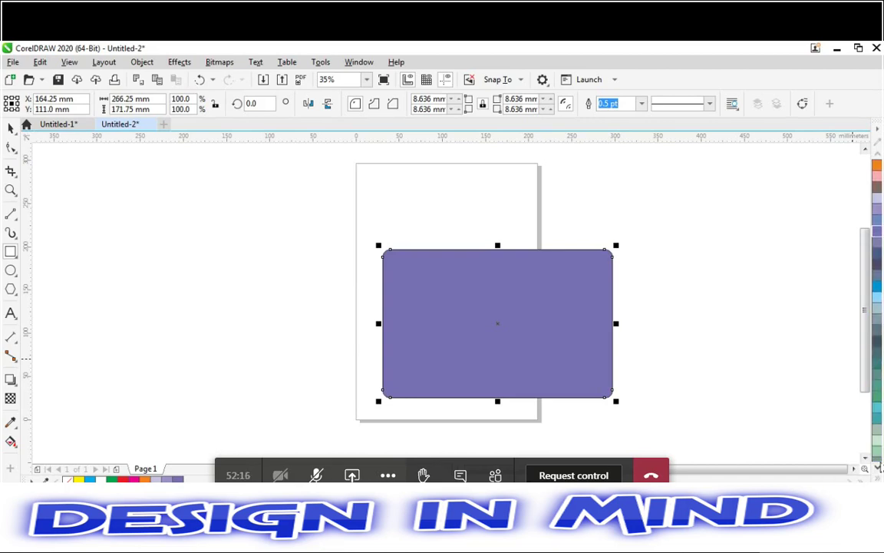
click(879, 304)
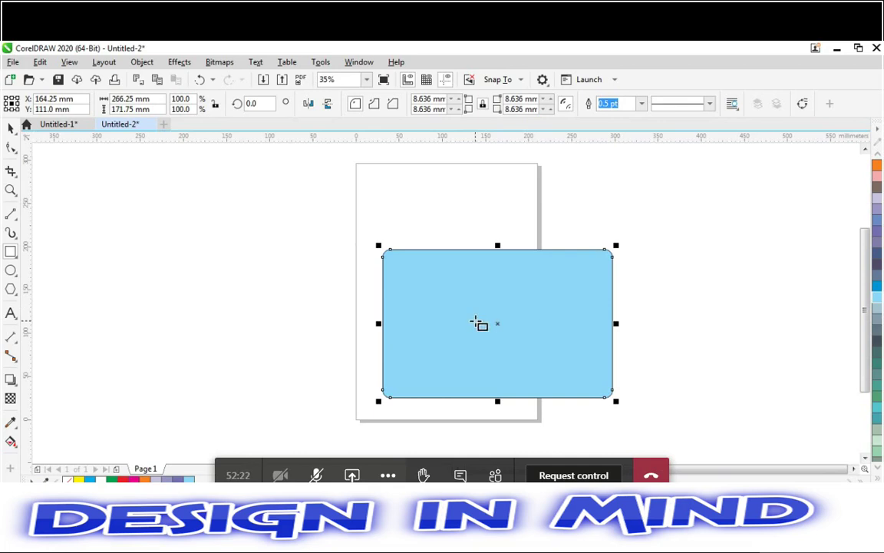
drag(475, 323, 420, 269)
Step: Draw a dark green ellipse about 176 by 161 mm overlapping the rectangle's lower-left corner
click(10, 171)
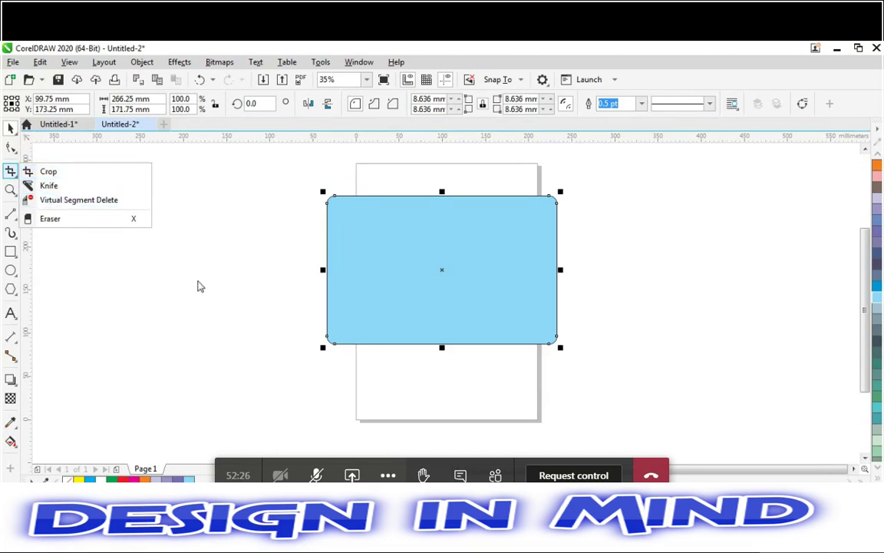
key(F7)
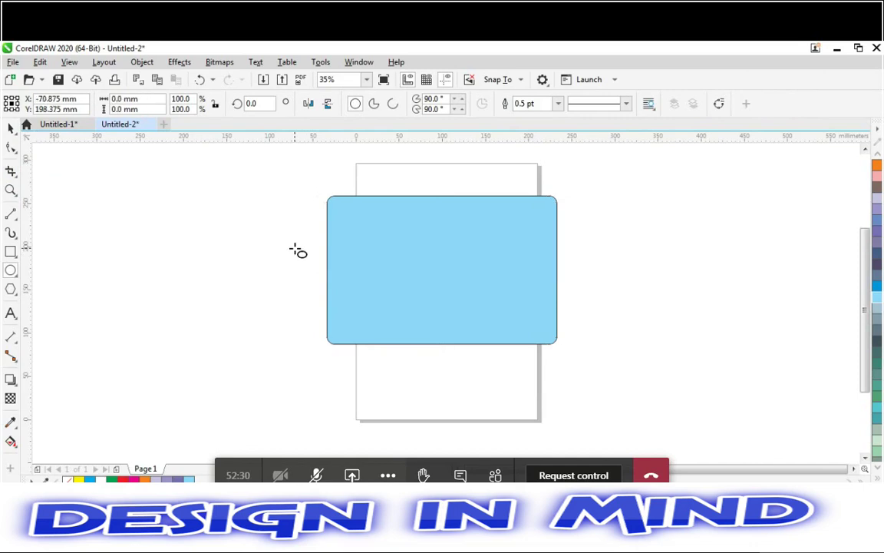
drag(295, 249, 449, 391)
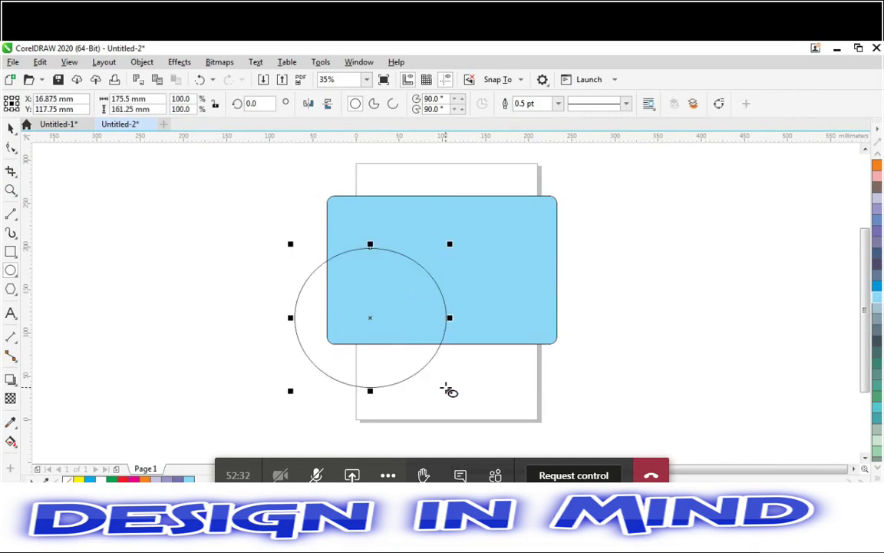
click(876, 365)
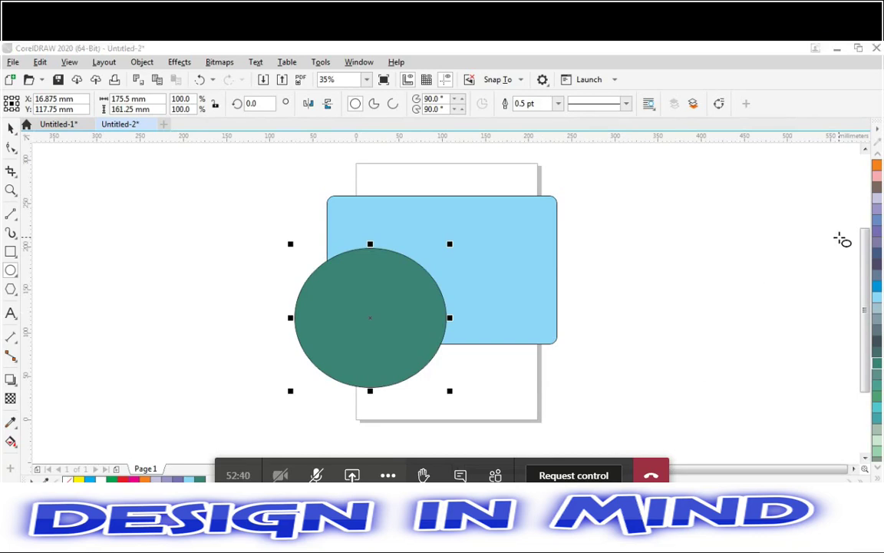
click(844, 239)
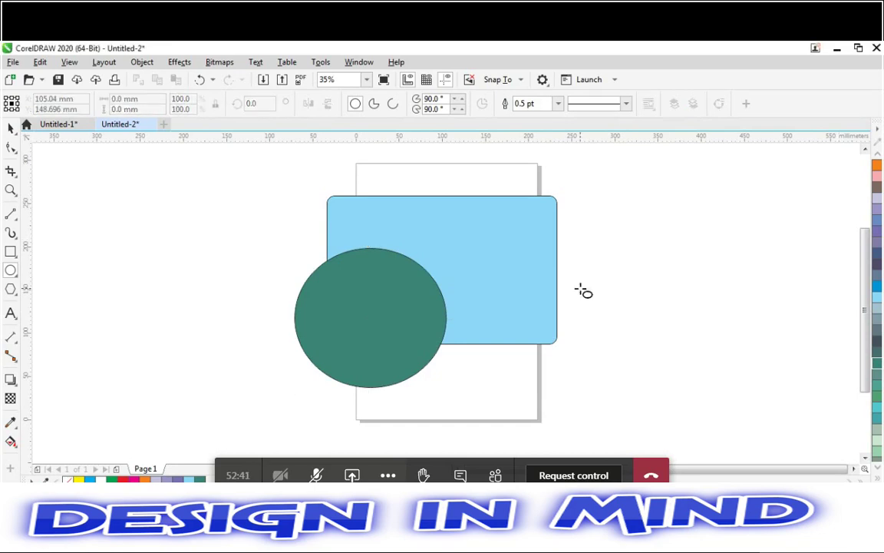
key(space)
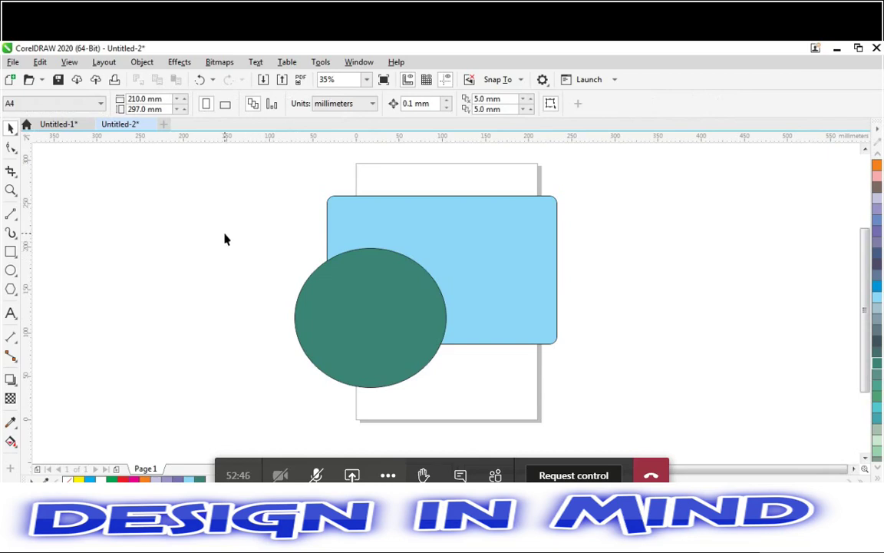
Step: Crop both shapes to an area about 176 by 172 mm, aligned with the rectangle's left and top edges
click(11, 172)
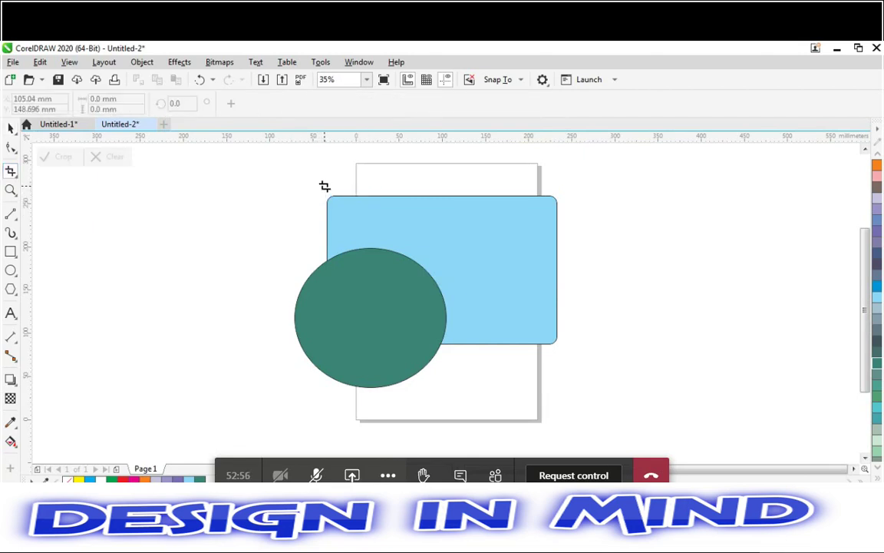
drag(325, 186, 479, 344)
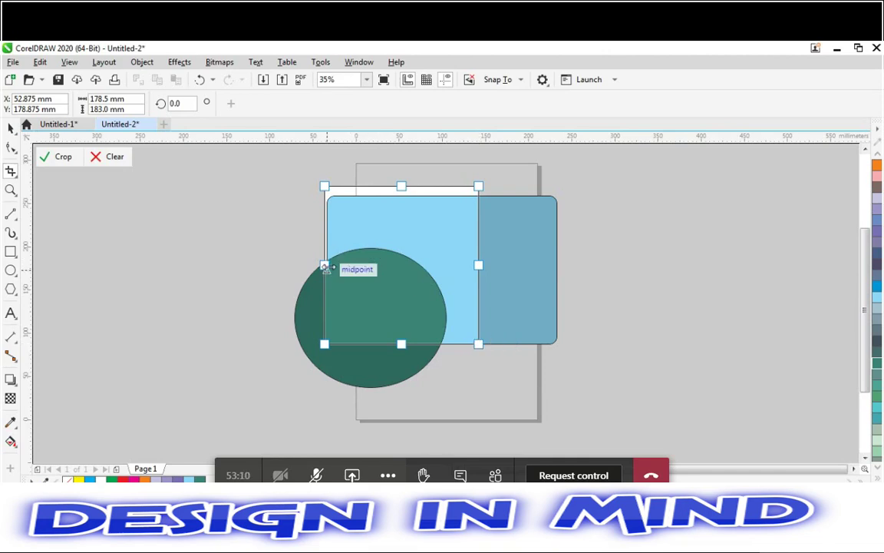
drag(326, 268, 327, 268)
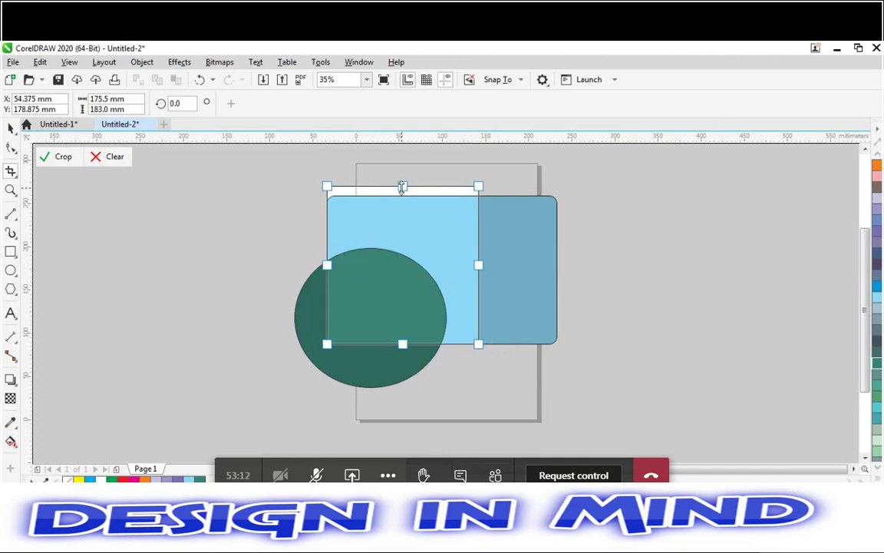
drag(402, 186, 401, 195)
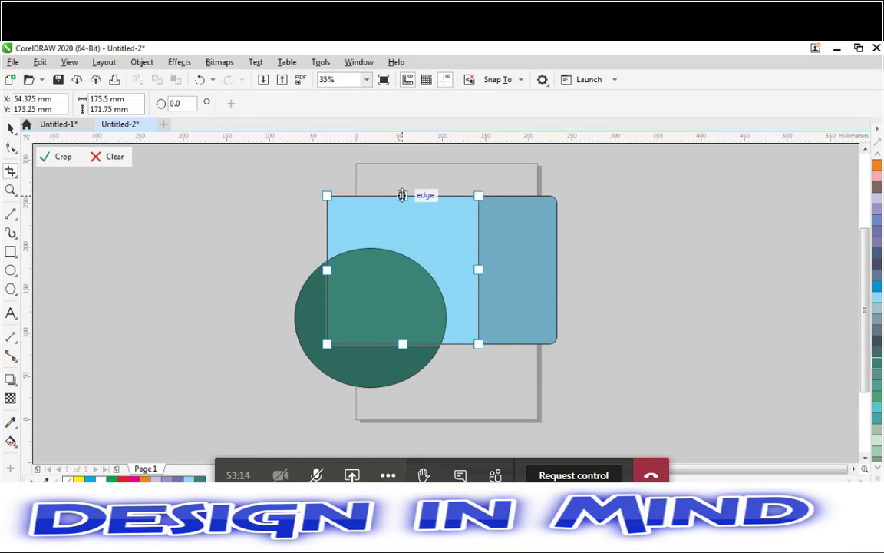
key(Return)
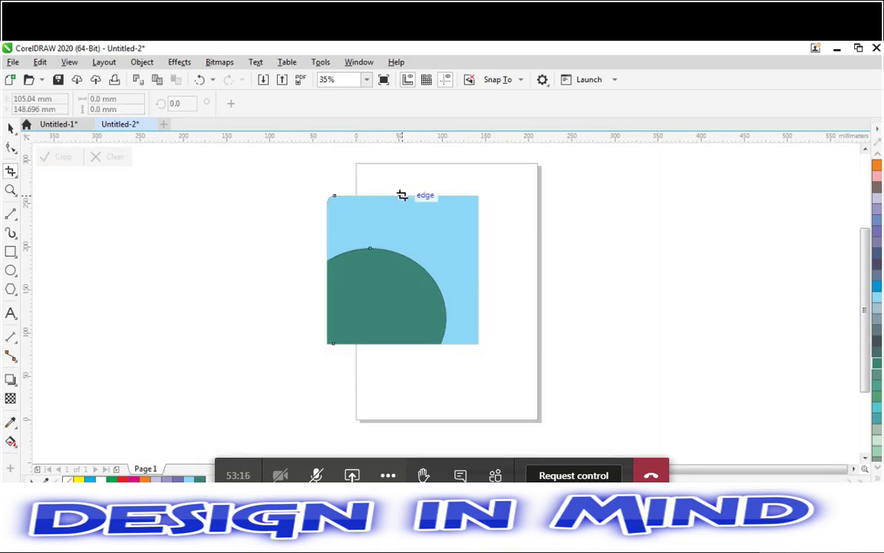
Step: Try deleting the cropped shapes, restore them, and move them off the page to the left
key(Delete)
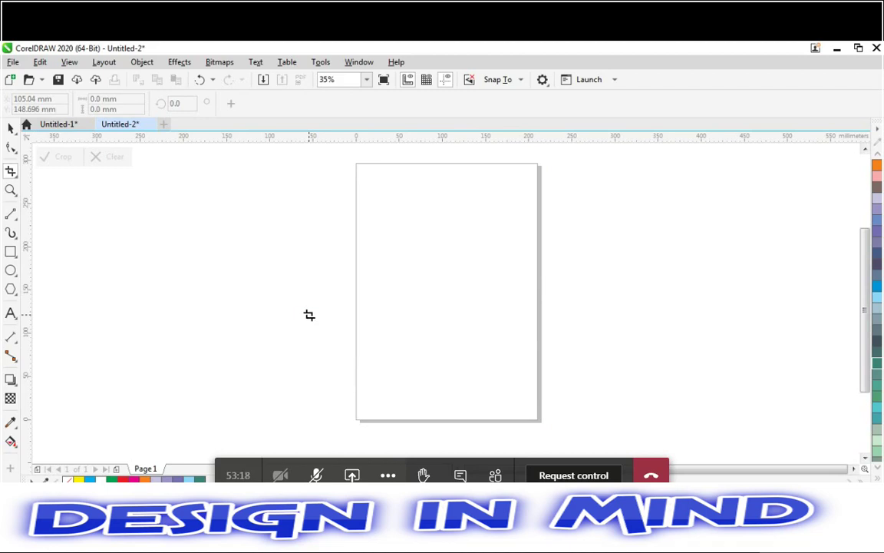
key(ctrl+z)
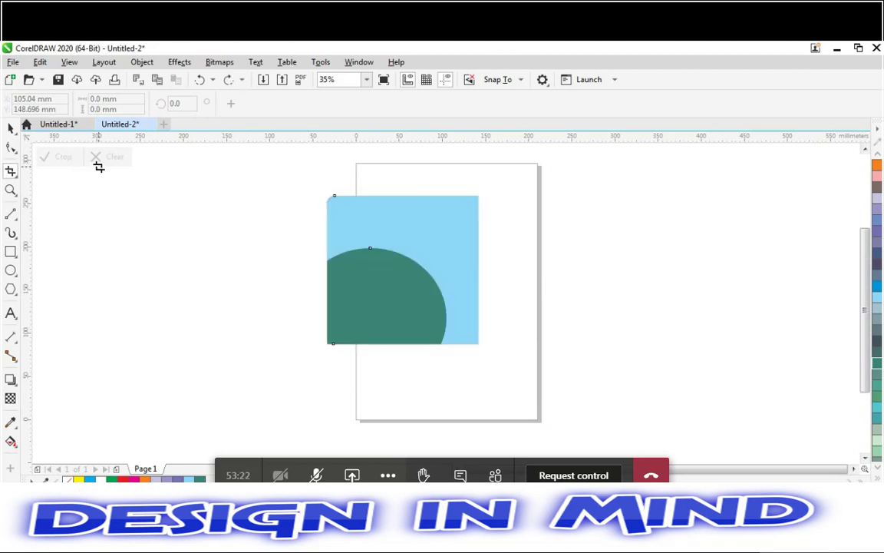
key(space)
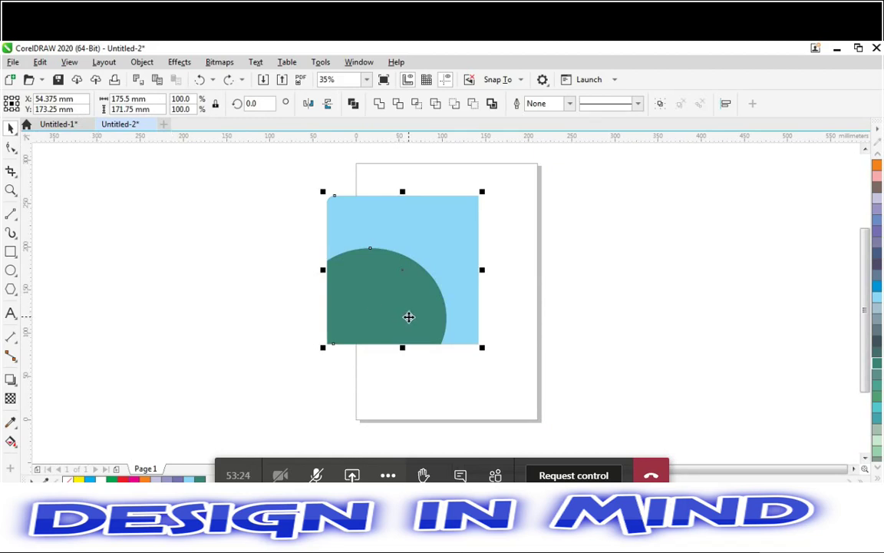
drag(408, 317, 142, 286)
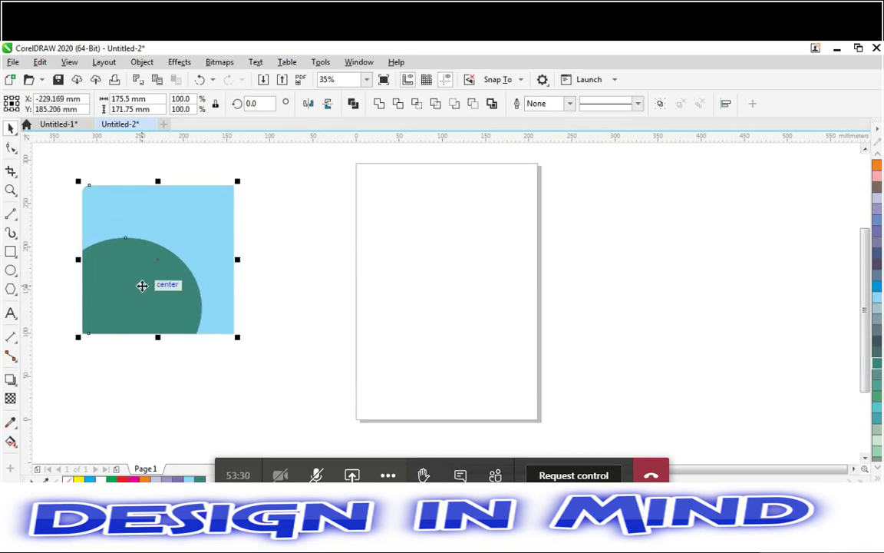
Step: Undo the move and the crop of the rectangle and the ellipse
key(ctrl+z)
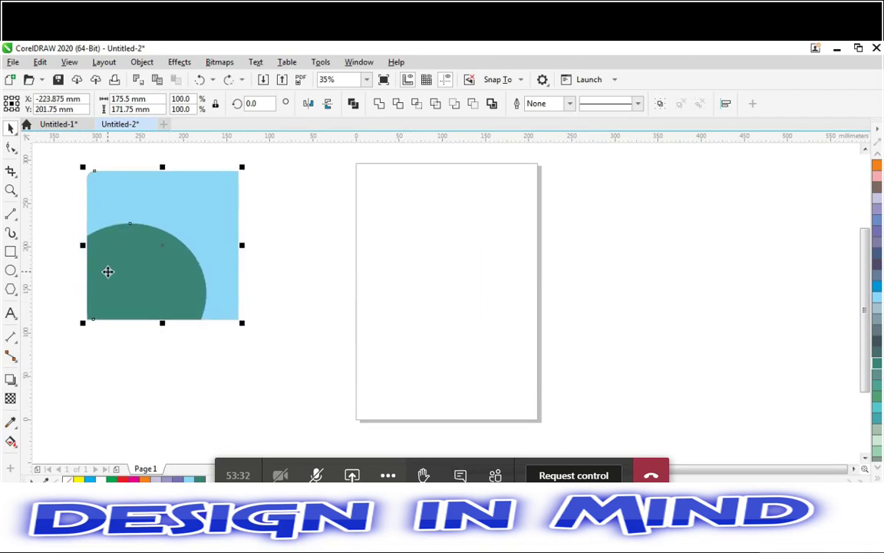
key(ctrl+z)
key(ctrl+z)
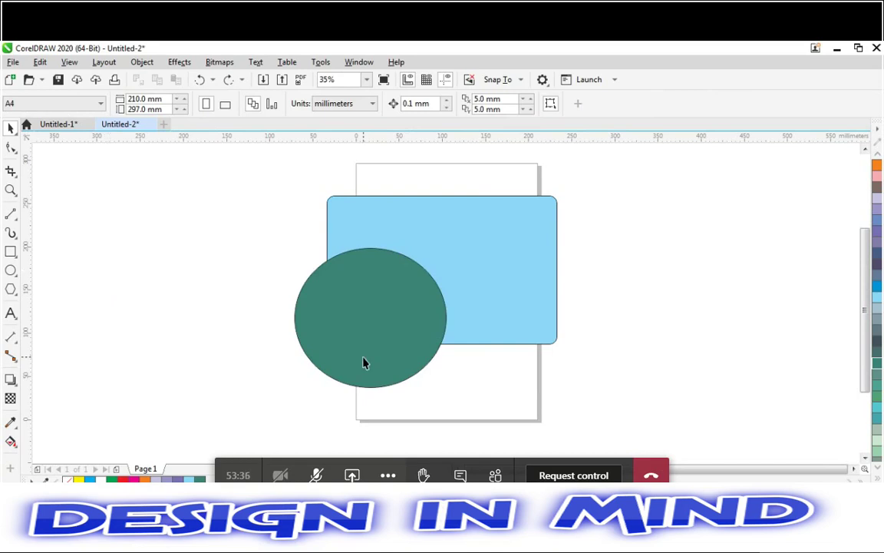
Step: Place the green ellipse beside the rectangle, slice it along a steep diagonal with the Knife tool, and pull the halves apart
drag(365, 362, 203, 329)
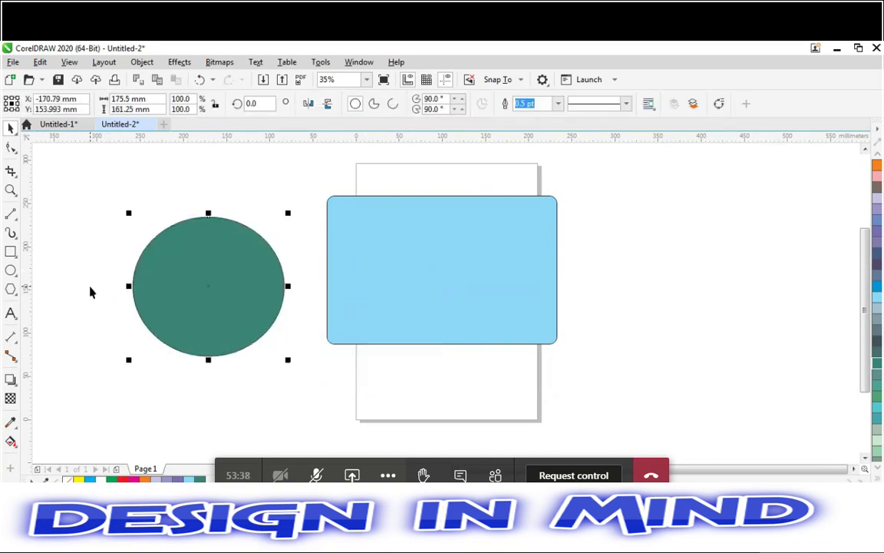
click(14, 174)
click(34, 183)
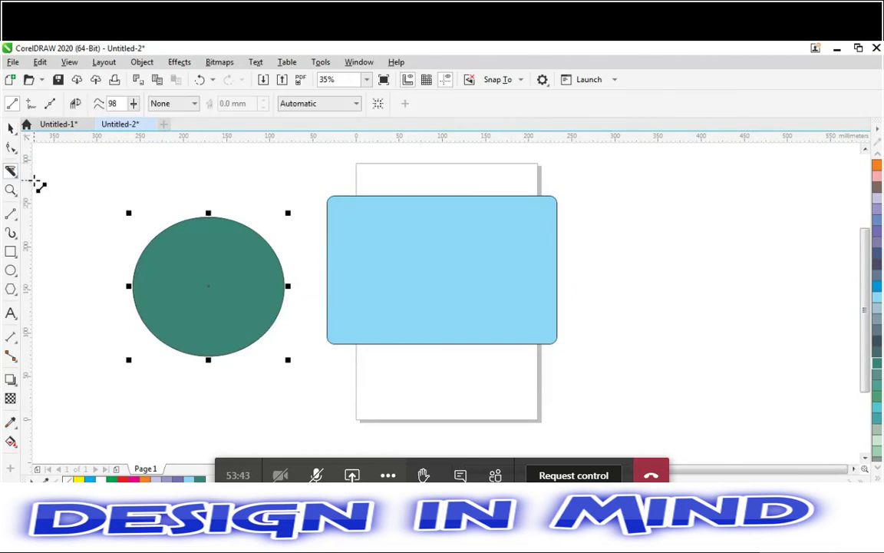
click(198, 220)
click(241, 351)
key(space)
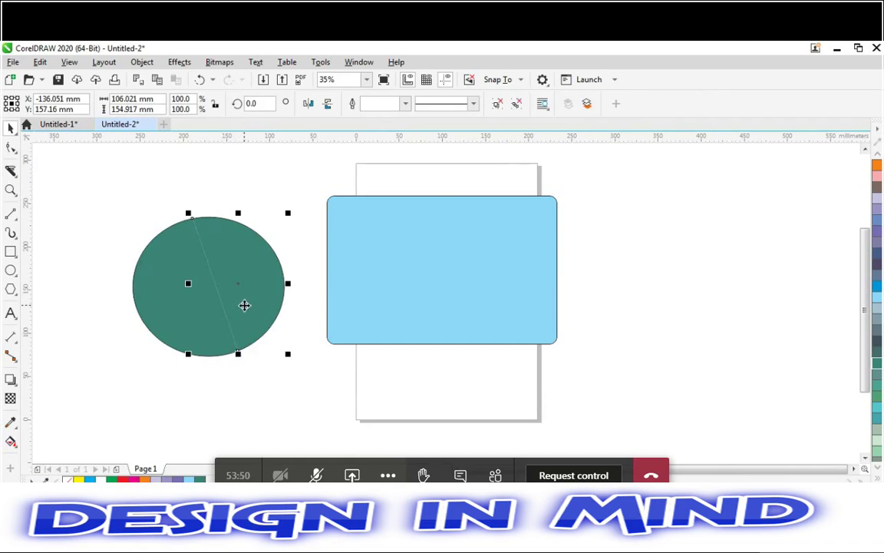
drag(245, 306, 155, 323)
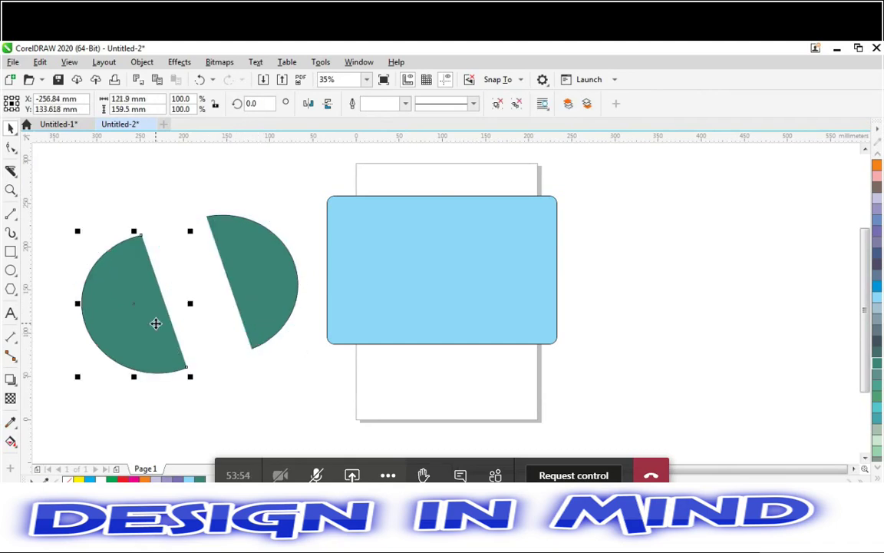
Step: Slice the blue rectangle from the middle of its top edge to its lower-left corner with the Knife tool and separate the two pieces
click(11, 170)
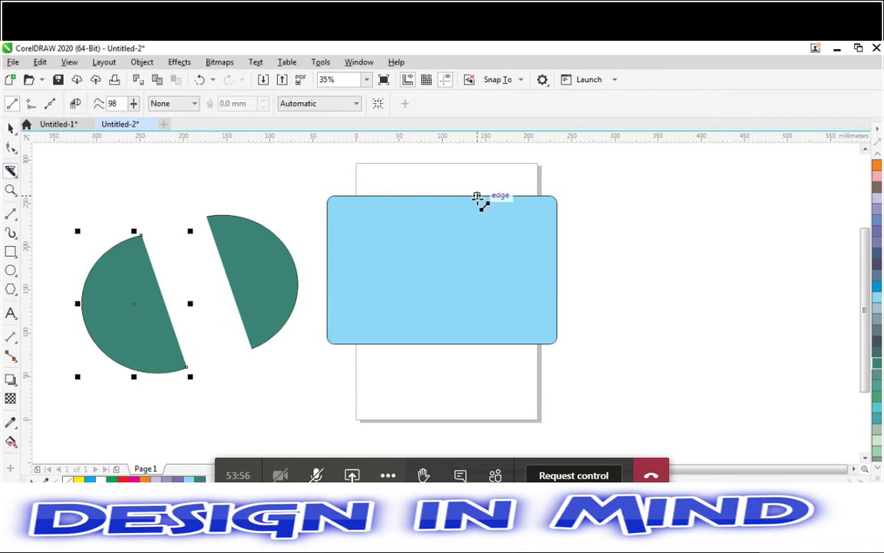
click(432, 198)
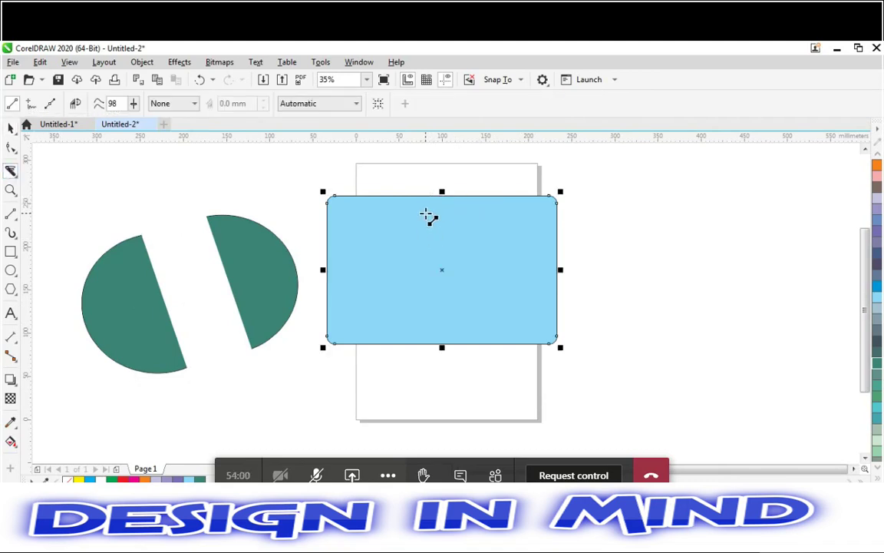
drag(421, 197, 332, 349)
key(space)
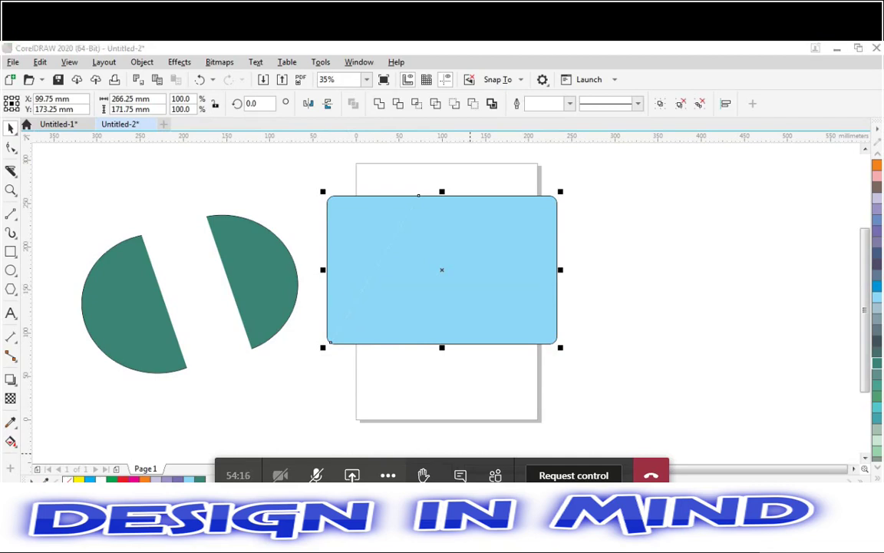
click(73, 395)
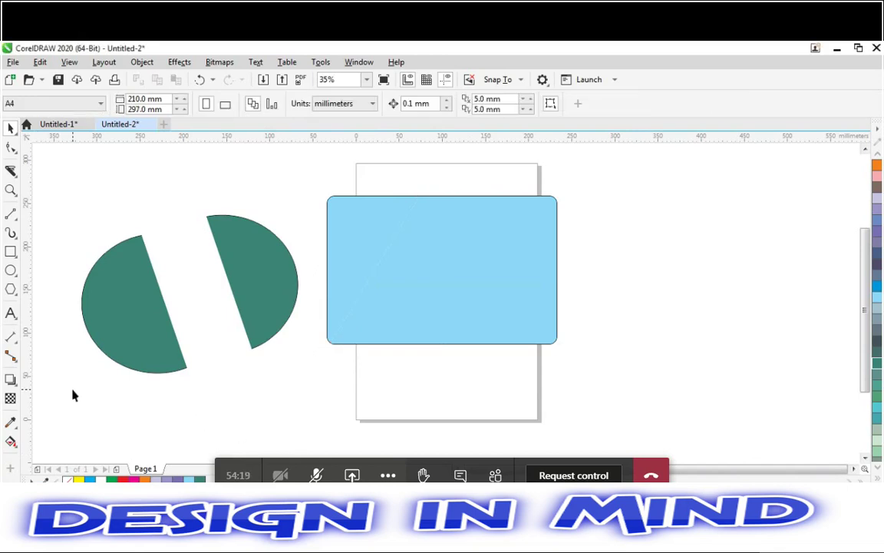
click(360, 241)
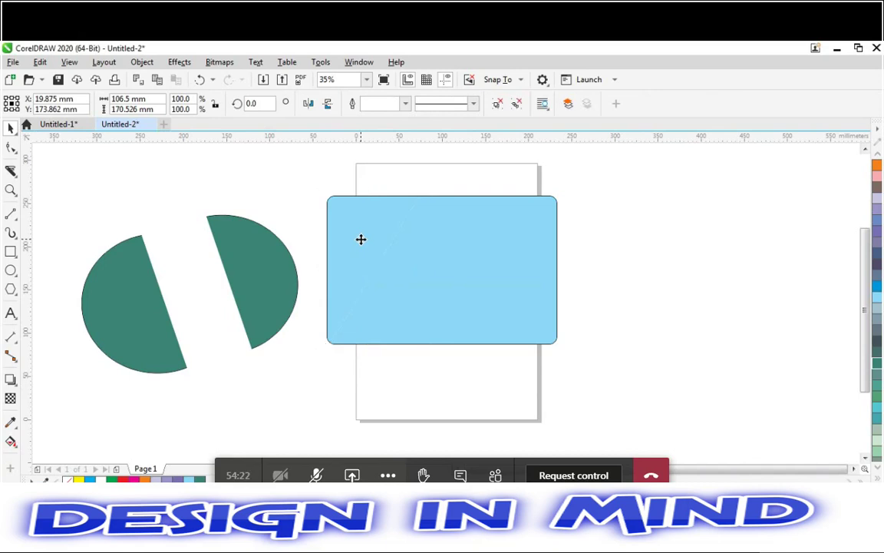
drag(361, 240, 327, 221)
drag(420, 275, 433, 275)
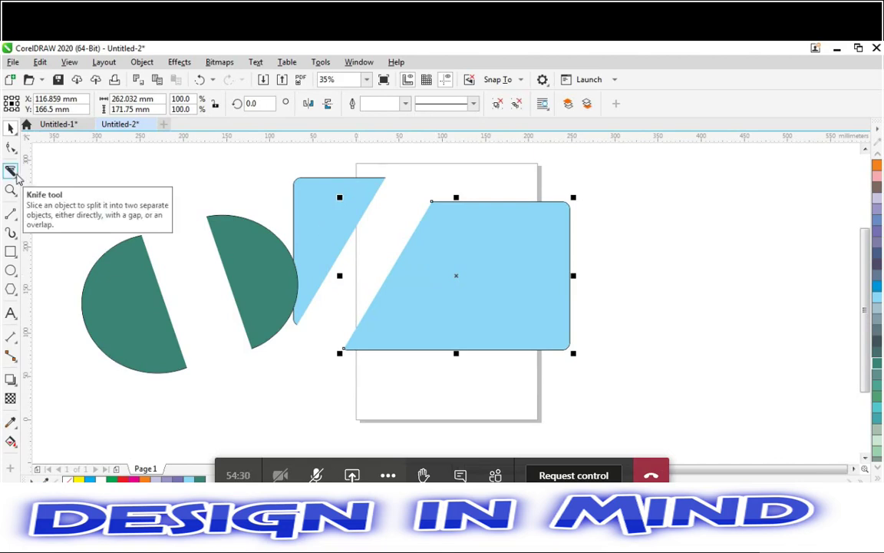
Step: Move the larger blue piece up and to the left so it overlaps the smaller piece
click(12, 170)
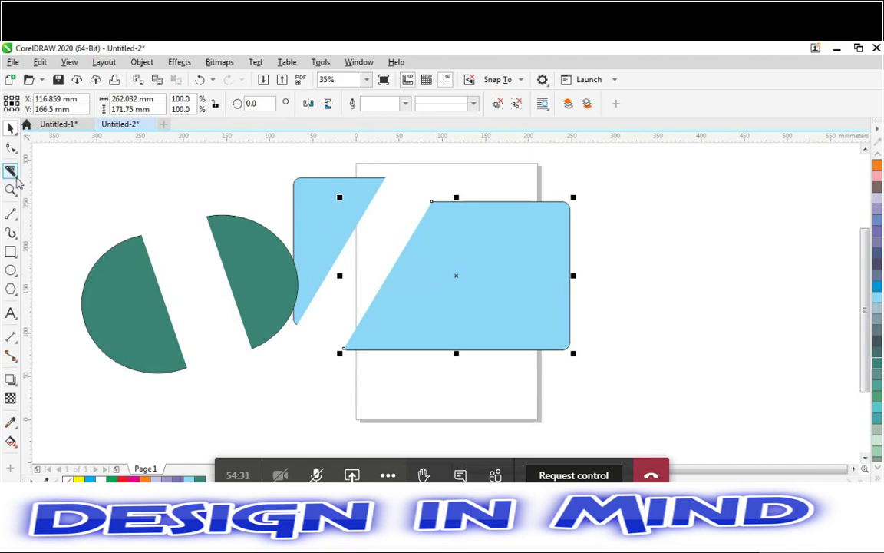
click(17, 177)
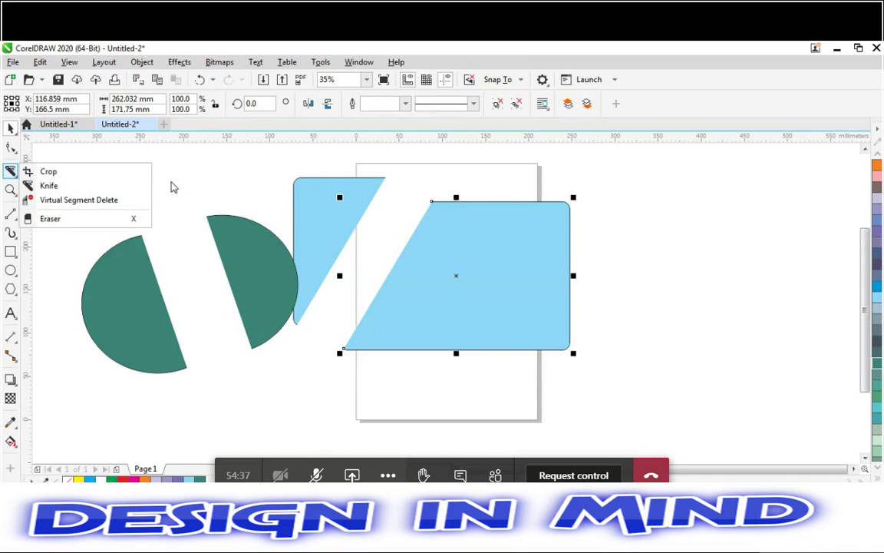
click(172, 186)
drag(528, 240, 453, 218)
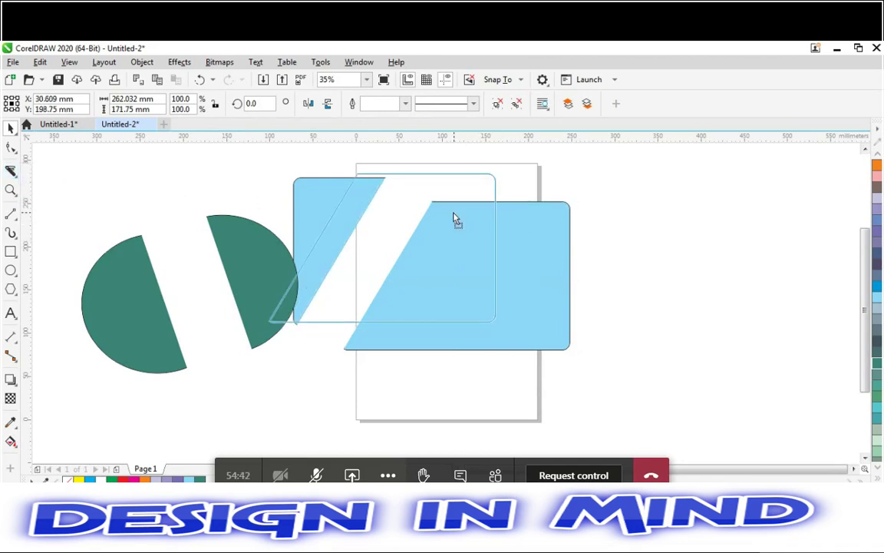
drag(454, 219, 433, 209)
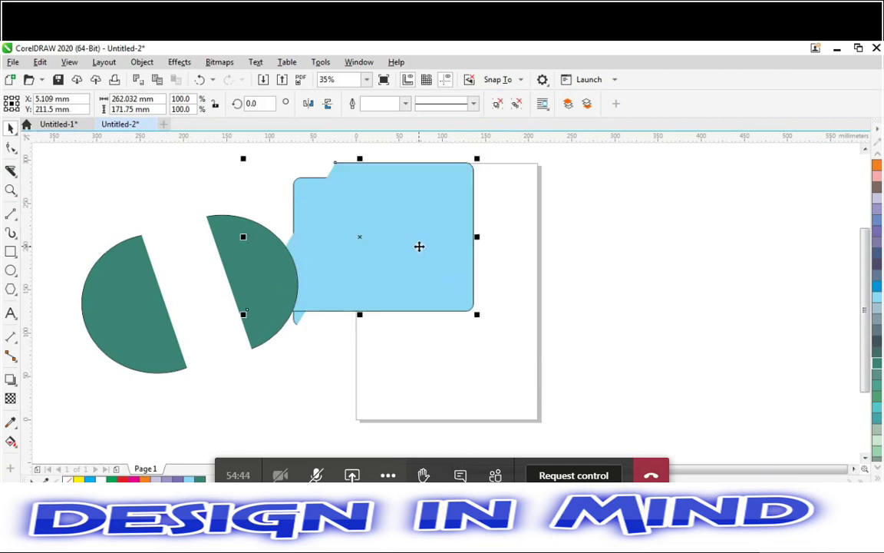
Step: Draw an unfilled ellipse and two overlapping rounded rectangles, about 100.5 by 190.5 mm and 102 by 136.5 mm, around the area right of the page
key(F7)
drag(549, 235, 578, 194)
key(F6)
click(645, 294)
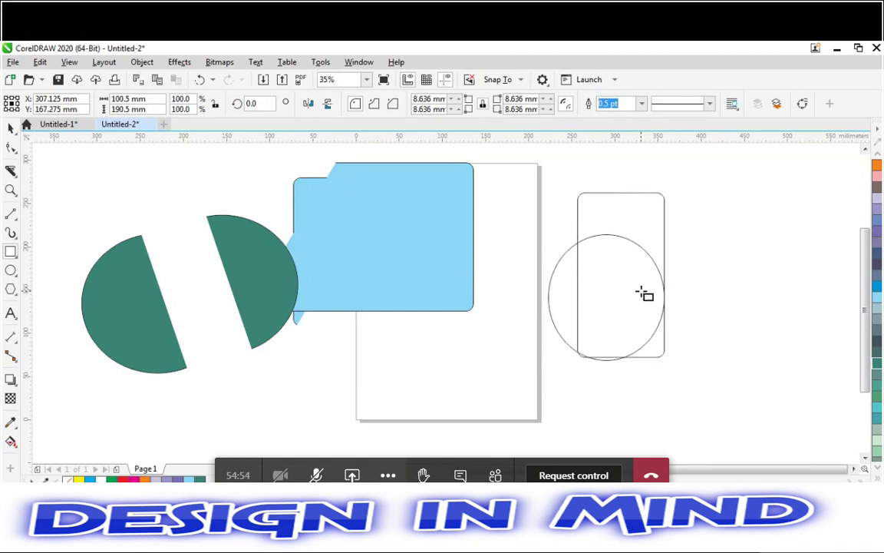
click(643, 293)
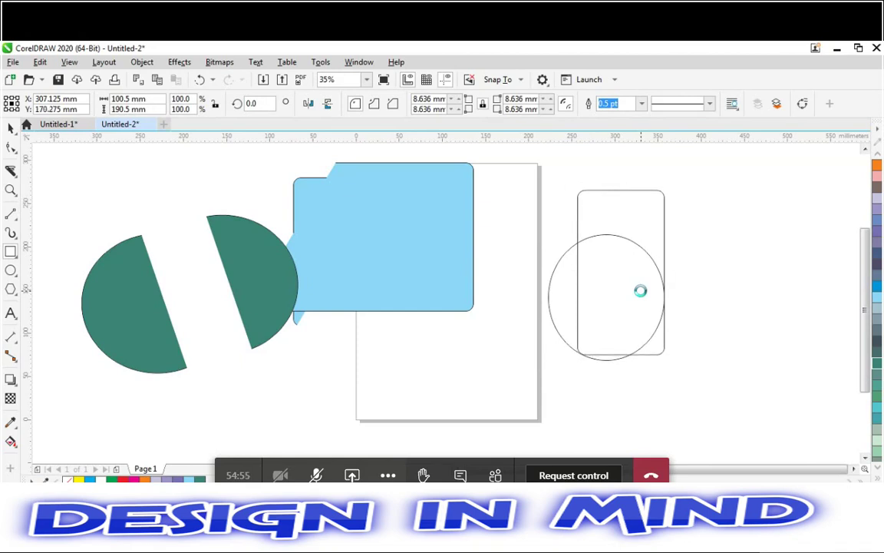
click(515, 295)
drag(515, 295, 602, 411)
key(space)
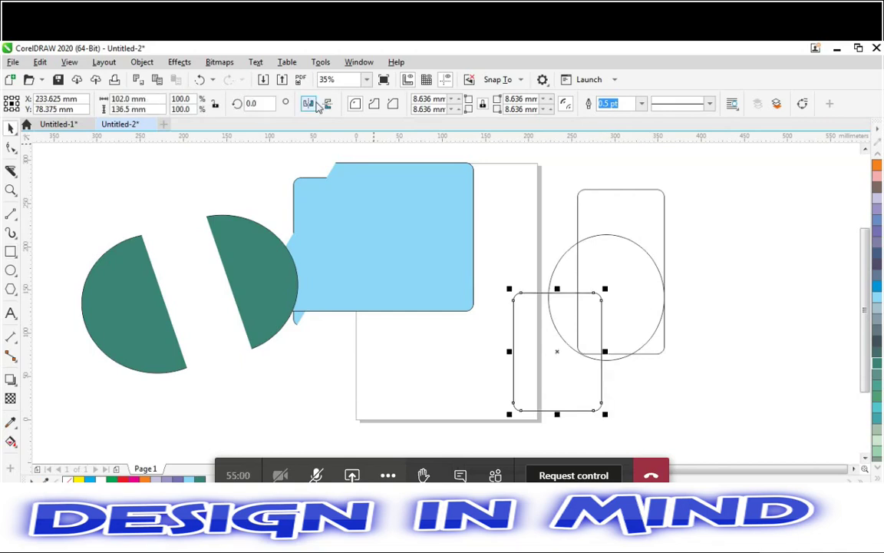
Step: Delete both blue rectangle pieces and both green ellipse halves
click(405, 221)
key(Delete)
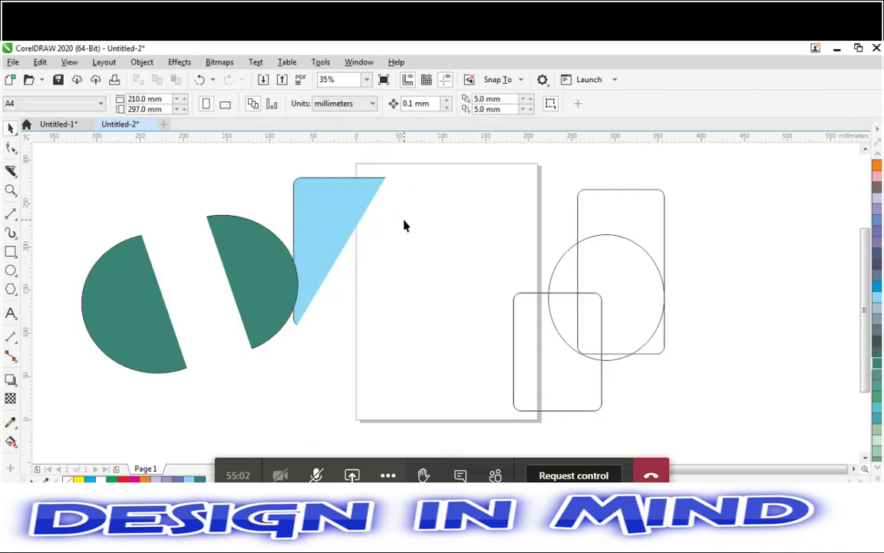
click(335, 227)
key(Delete)
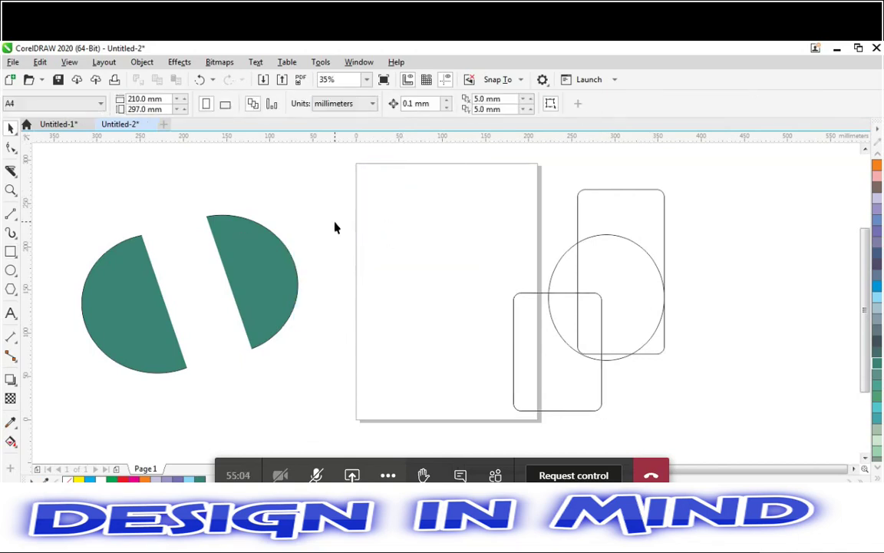
click(249, 282)
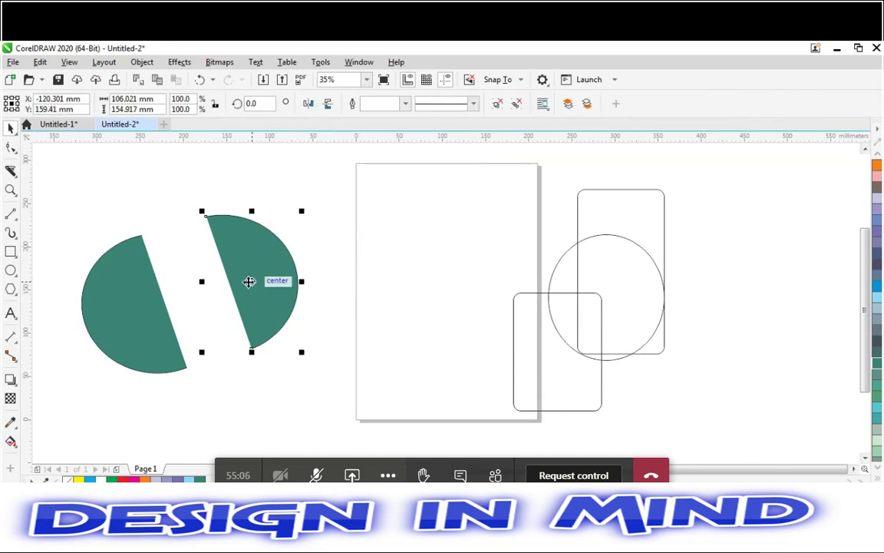
shift+click(125, 332)
key(Delete)
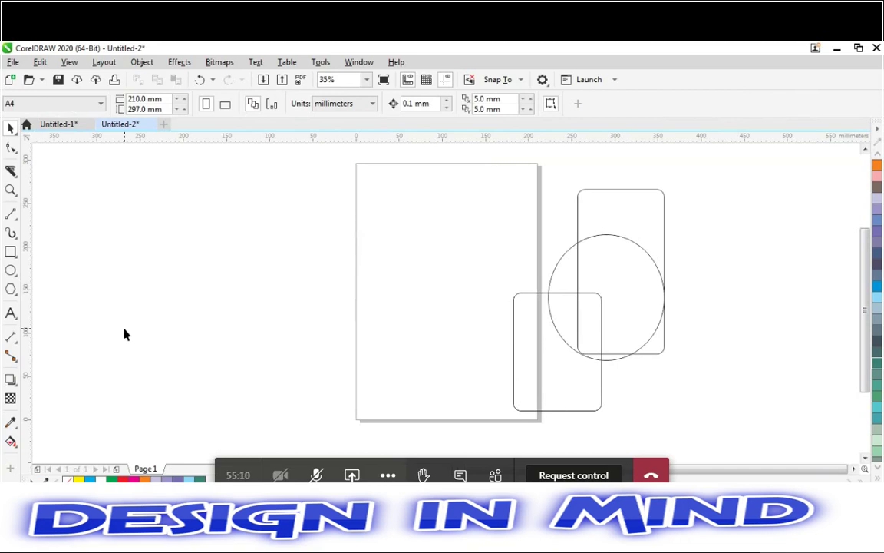
Step: Draw a near-circular ellipse left of the page with a concentric copy inside it, about 46 by 47 mm
key(F6)
key(F7)
drag(223, 233, 298, 311)
key(Escape)
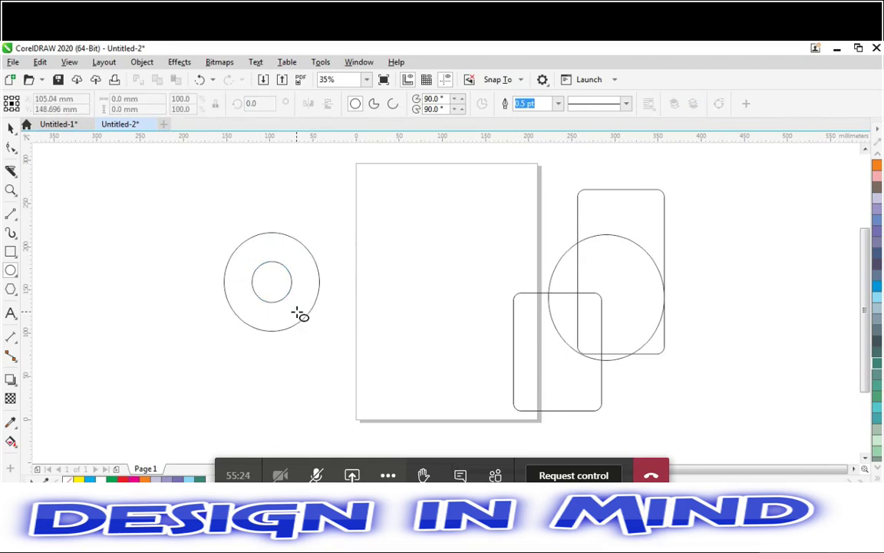
Step: Make an enlarged copy of the inner circle toward the upper right, about 76 by 79 mm, and duplicate it toward the lower left
key(space)
click(269, 262)
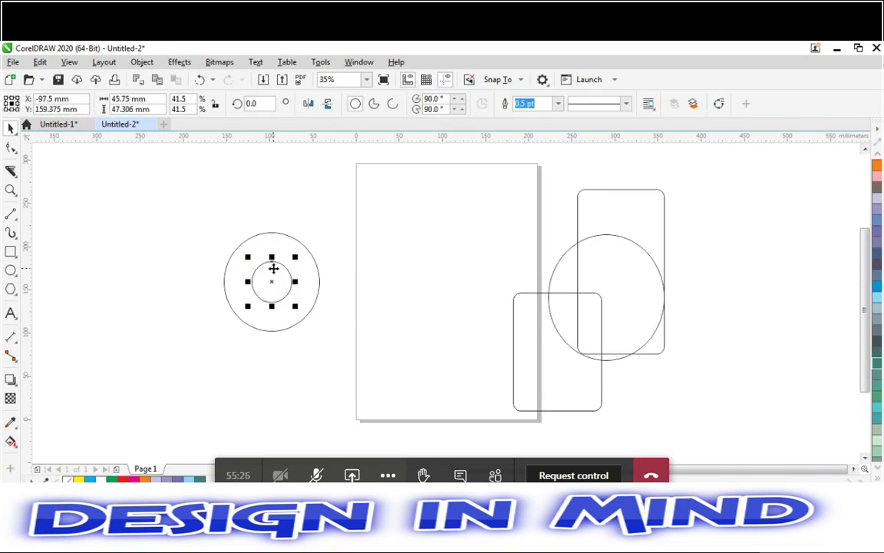
drag(294, 257, 335, 234)
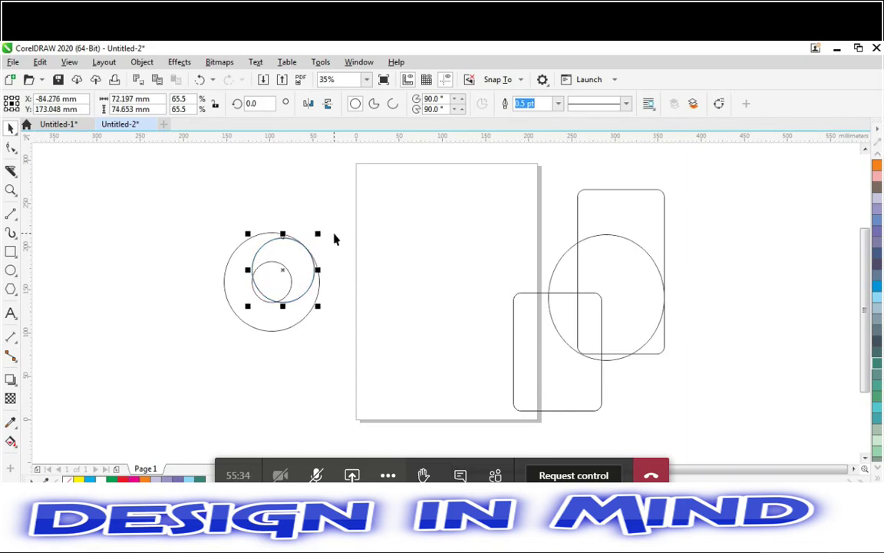
click(334, 239)
click(263, 296)
drag(247, 306, 241, 310)
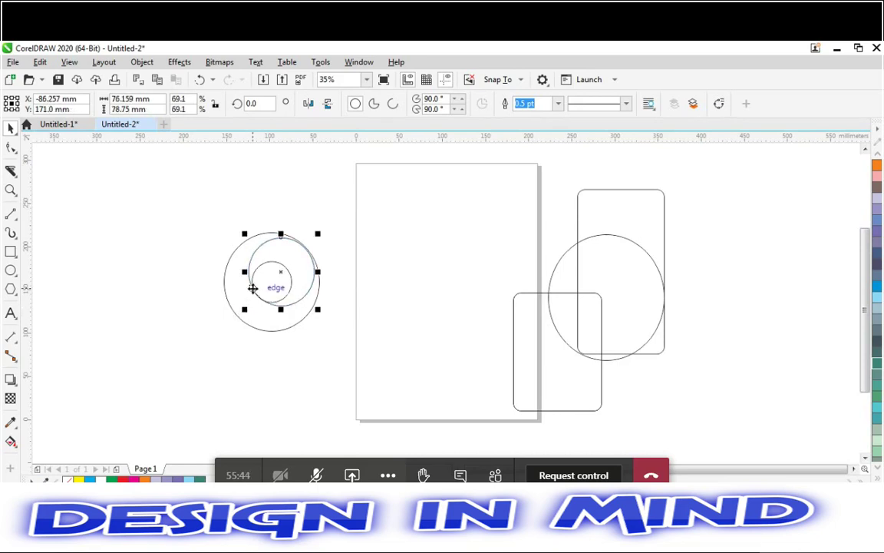
drag(266, 271, 247, 295)
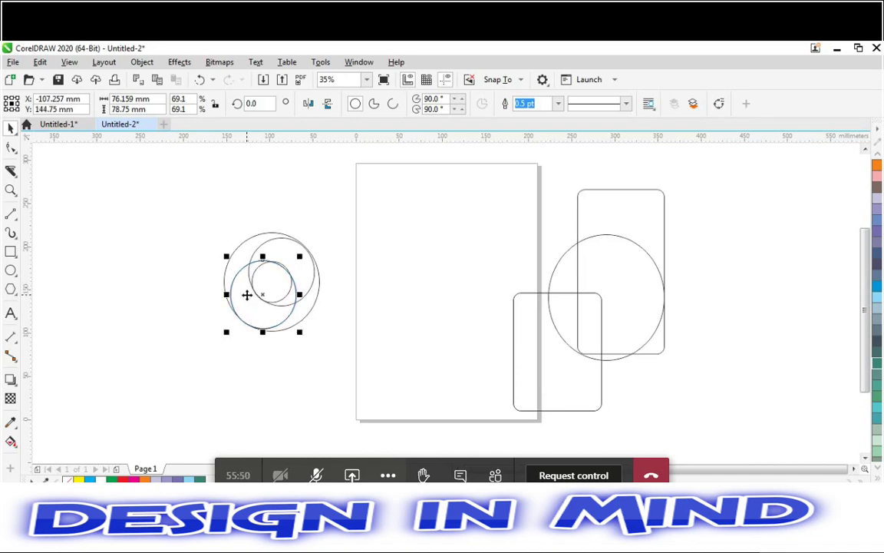
key(Escape)
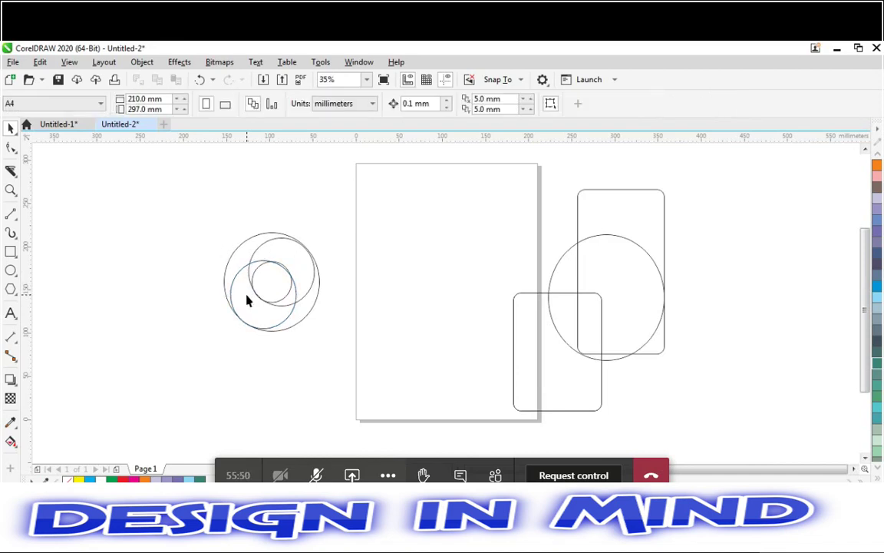
Step: Delete overlapping segments inside the ellipse and two rectangles with Virtual Segment Delete, including the ellipse's arc inside the lower rectangle
click(12, 172)
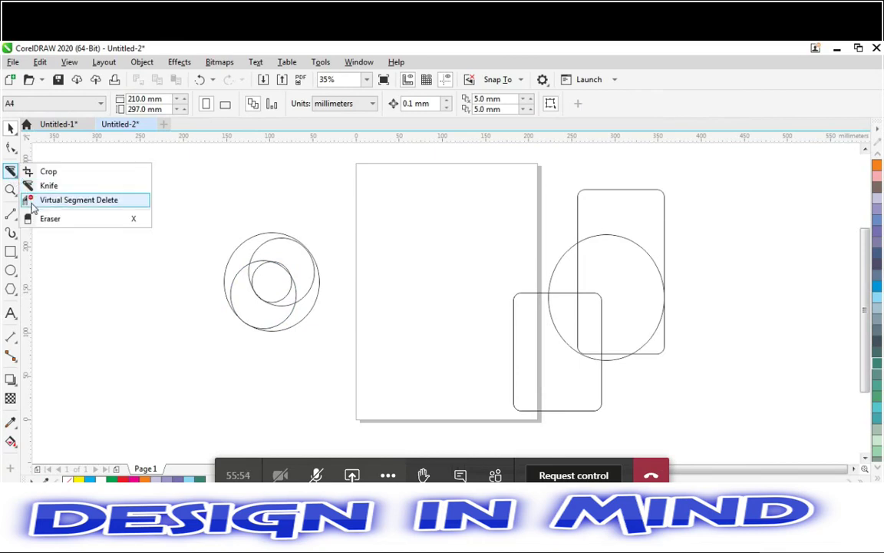
click(33, 201)
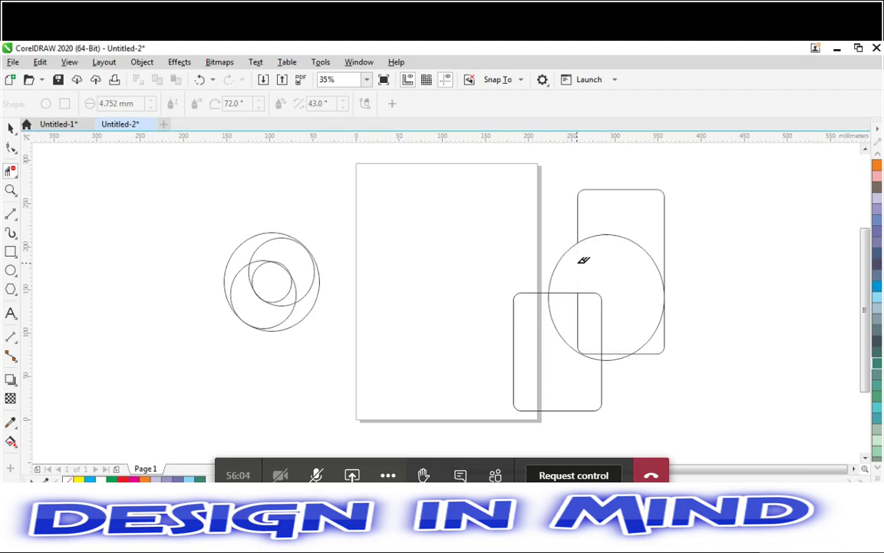
click(603, 317)
click(551, 313)
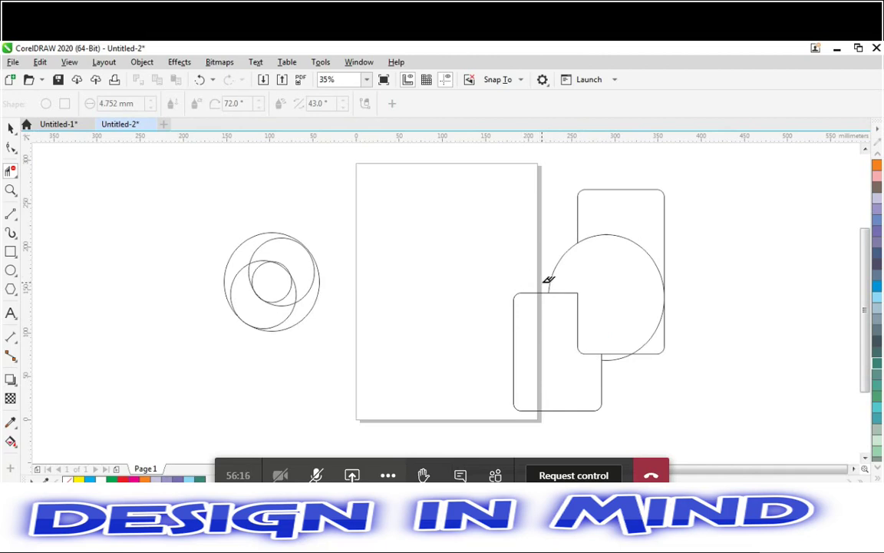
Step: Delete the remaining inner segments of the ellipse and rectangles to leave one outer contour, and trim an arc from the circle group
drag(616, 374, 662, 337)
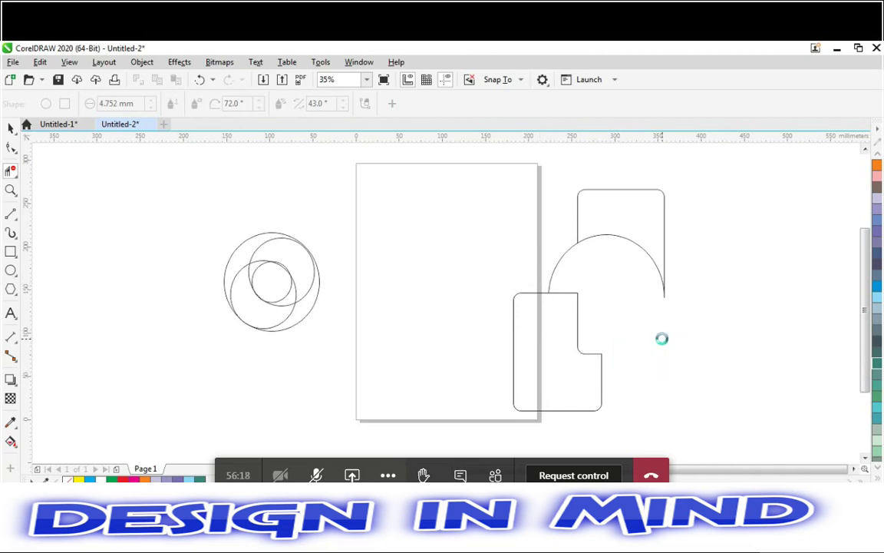
key(ctrl+z)
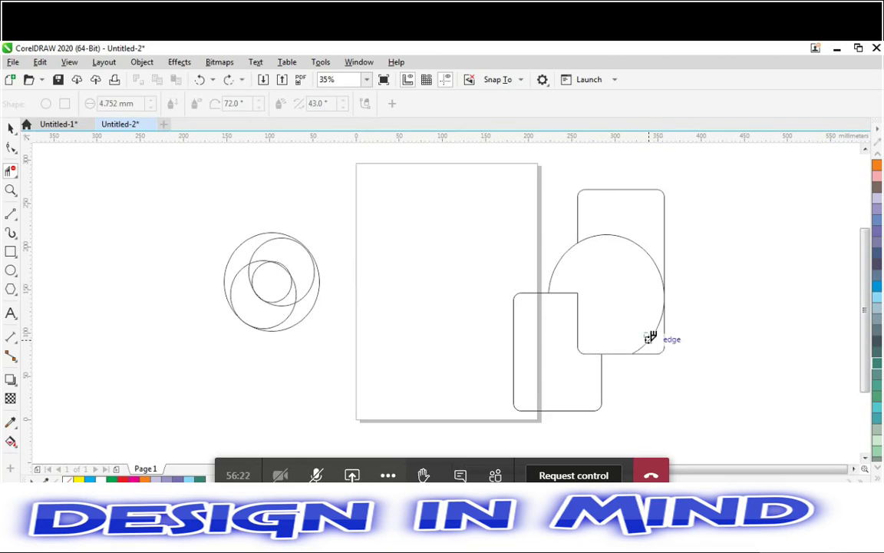
click(649, 337)
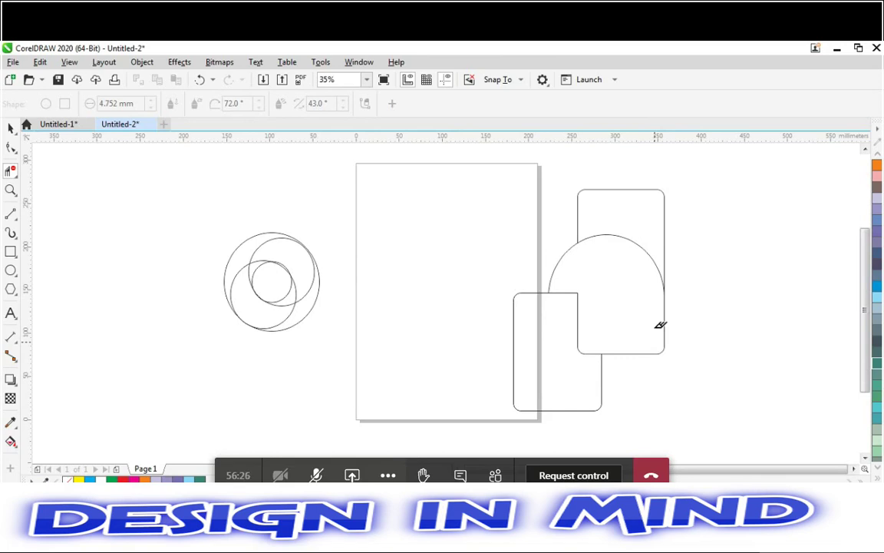
click(598, 257)
drag(598, 256, 553, 348)
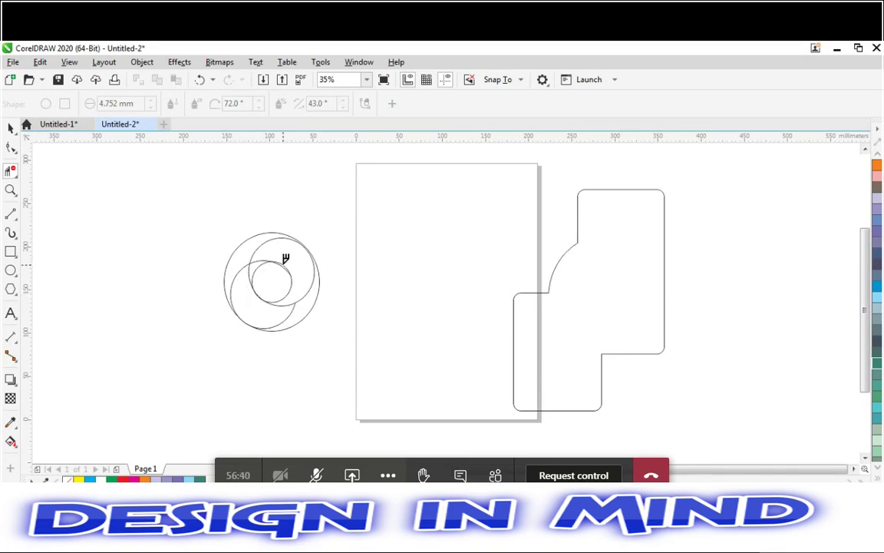
Step: Undo the last segment deletion and trim the overlapping inner arcs of the circle group with Virtual Segment Delete
key(ctrl+z)
key(z)
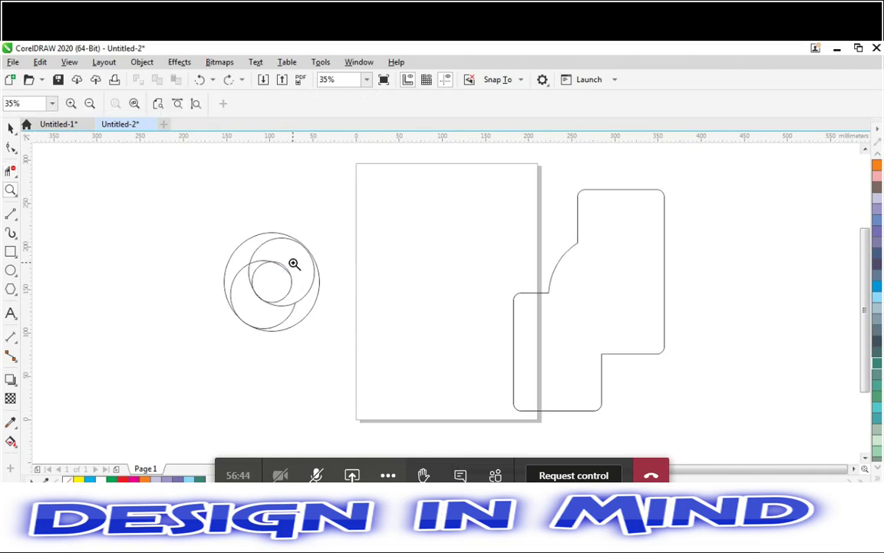
click(294, 262)
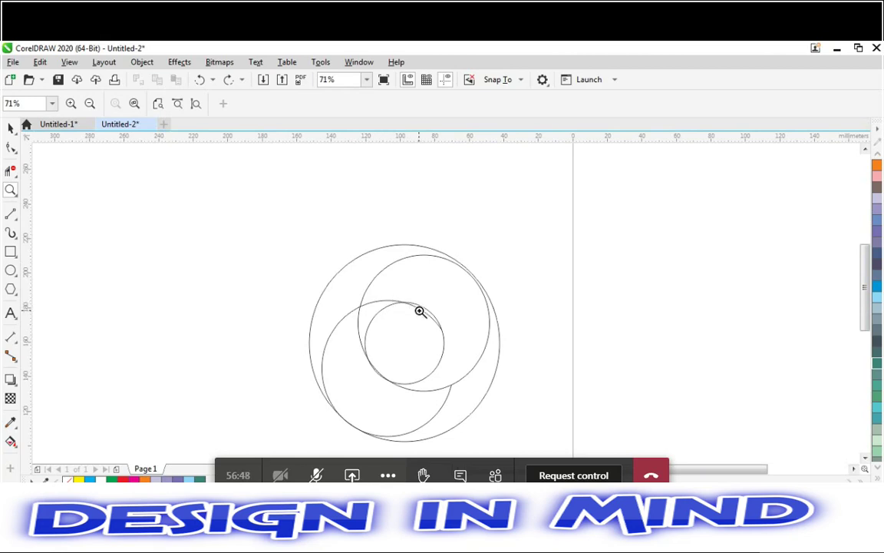
click(11, 170)
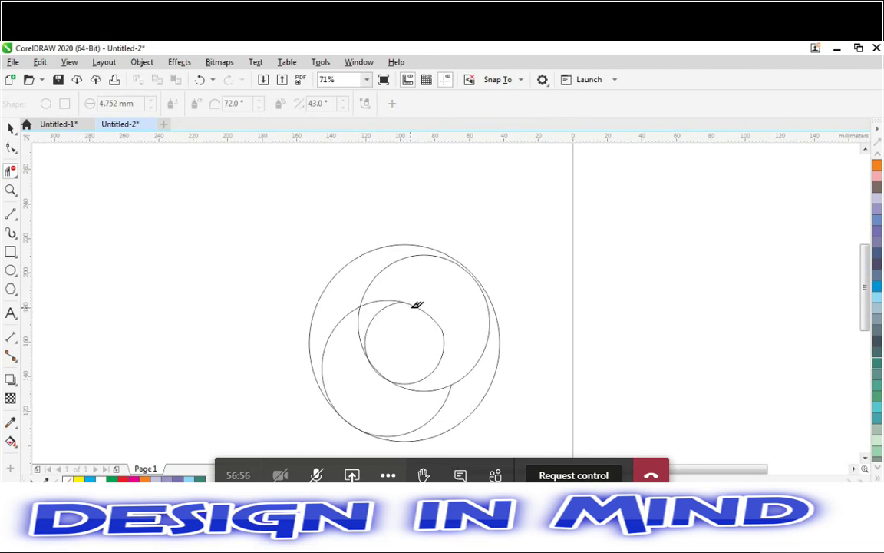
click(357, 317)
drag(432, 388, 388, 439)
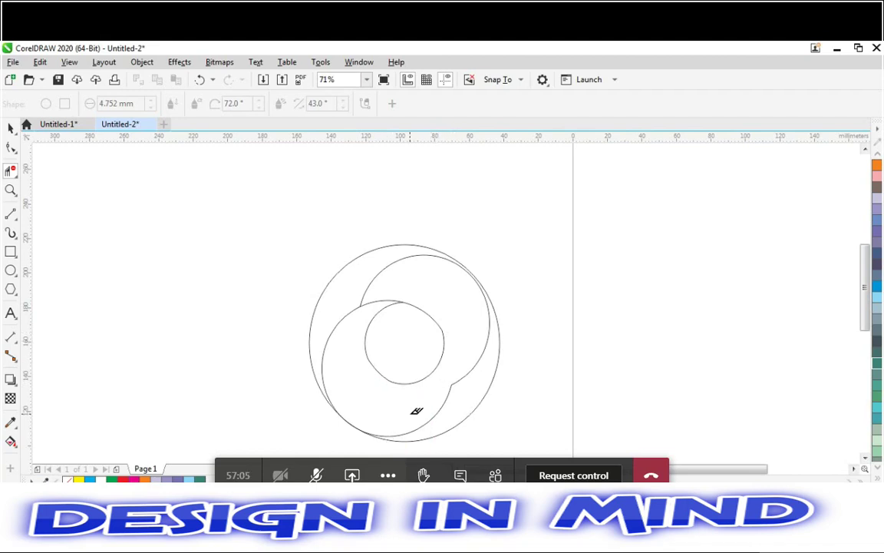
click(376, 315)
click(382, 372)
Step: Delete every object in the drawing and draw a rounded rectangle about 148.5 by 68.6 mm across the page's left edge
key(ctrl+a)
key(Delete)
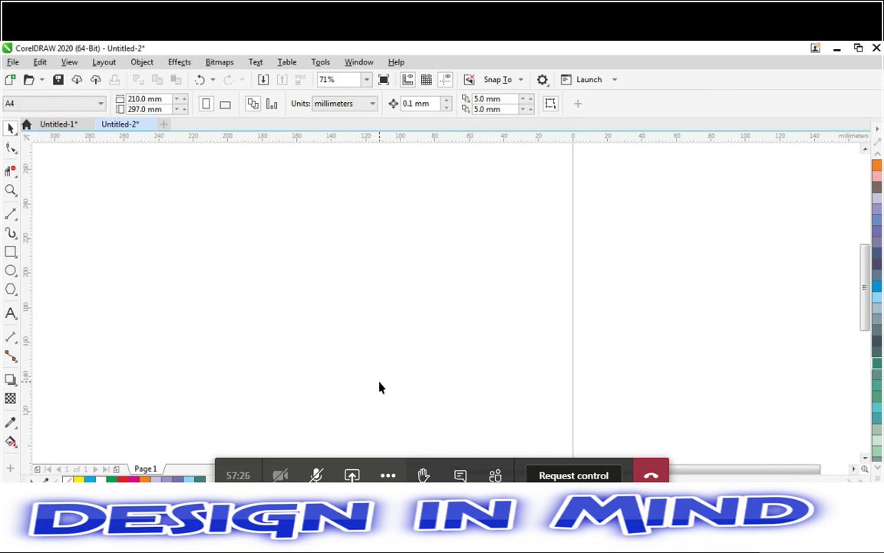
click(75, 269)
key(F6)
drag(340, 205, 596, 322)
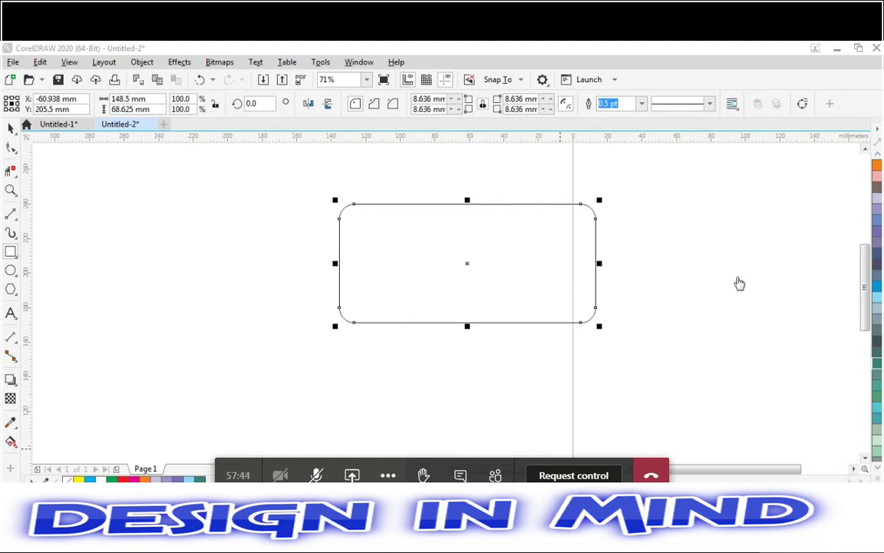
click(805, 258)
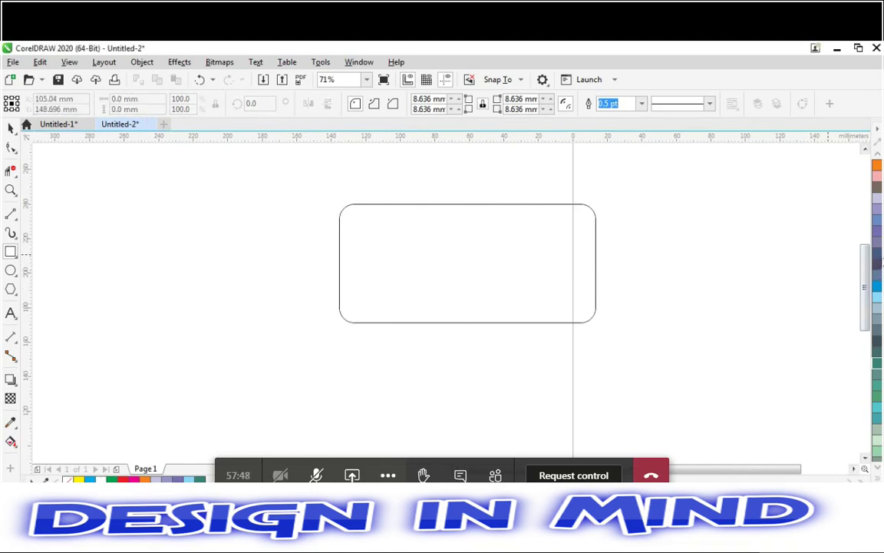
Step: Fill the rounded rectangle with light blue and move it about 77 mm to the left, off the page
click(481, 314)
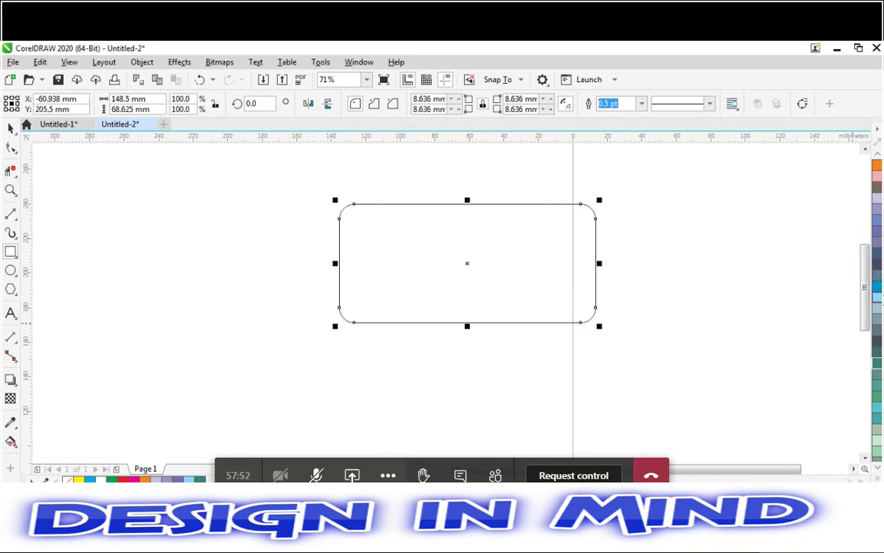
drag(877, 297, 504, 275)
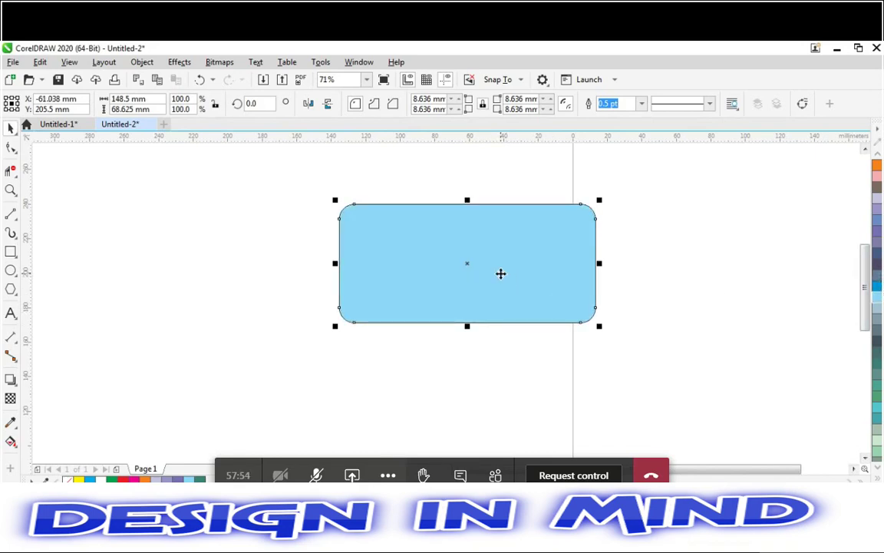
drag(500, 273, 373, 280)
Step: Add the text "Hello World!!" in 24 pt Arial inside the blue rectangle, near its upper-left corner
key(F8)
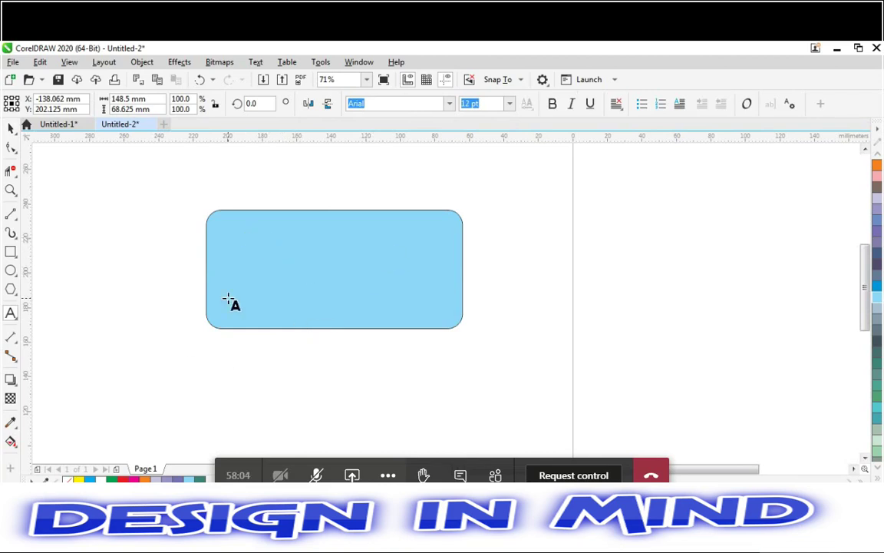
click(226, 236)
text(He)
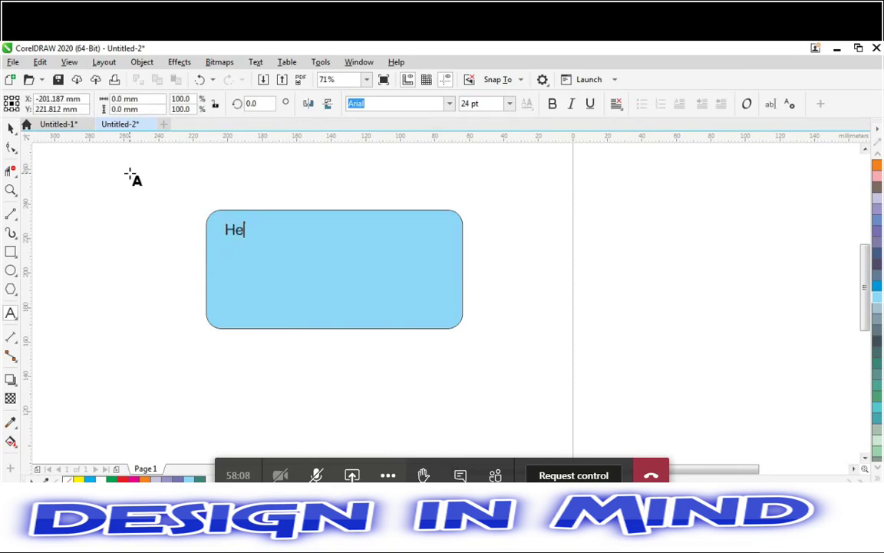
text(llo World!!)
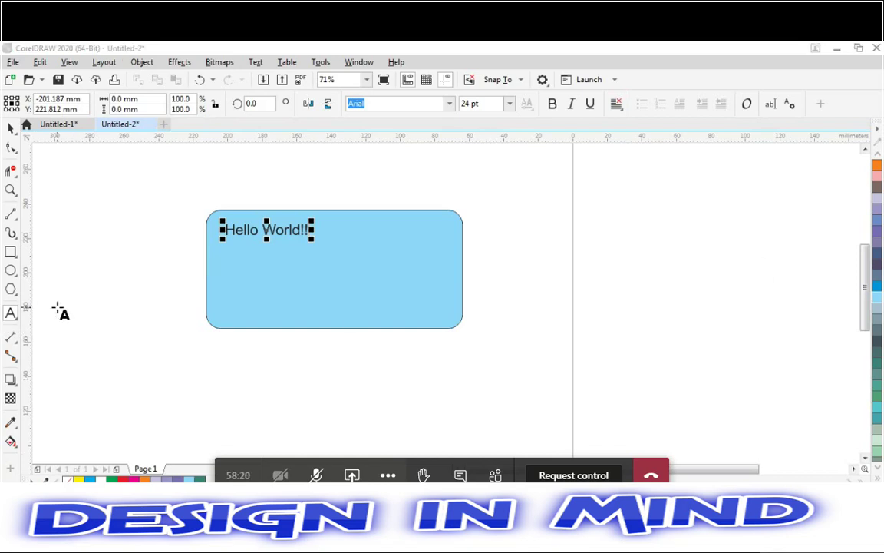
Step: Start an empty text object left of the rectangle with bold Calisto MT and left alignment, and enable Interactive OpenType
click(60, 309)
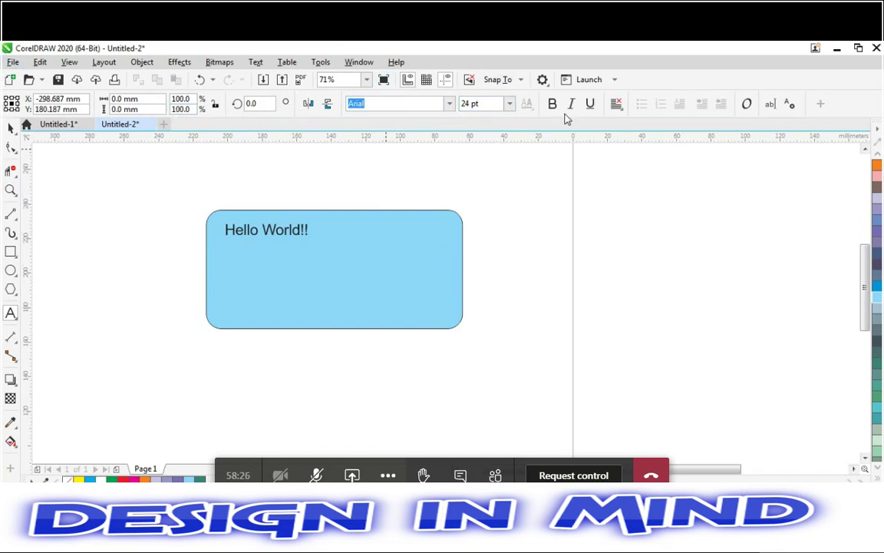
click(445, 108)
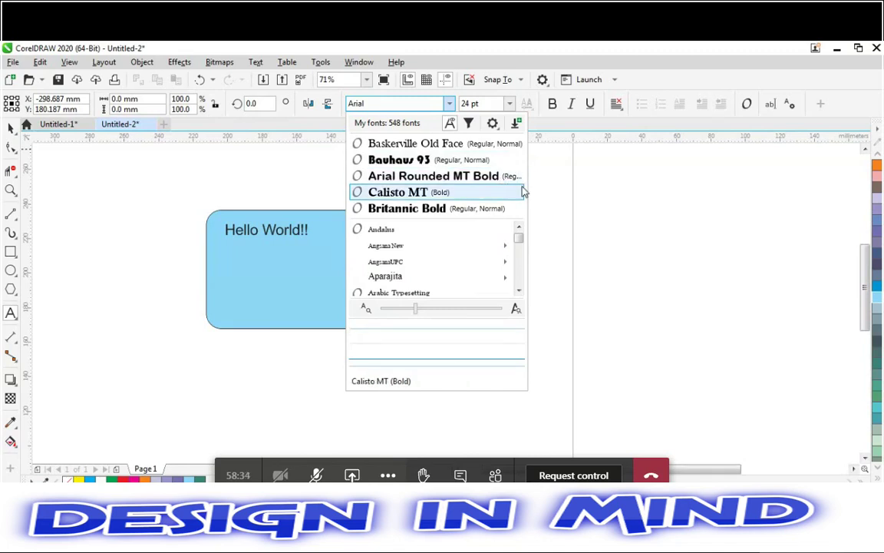
click(517, 125)
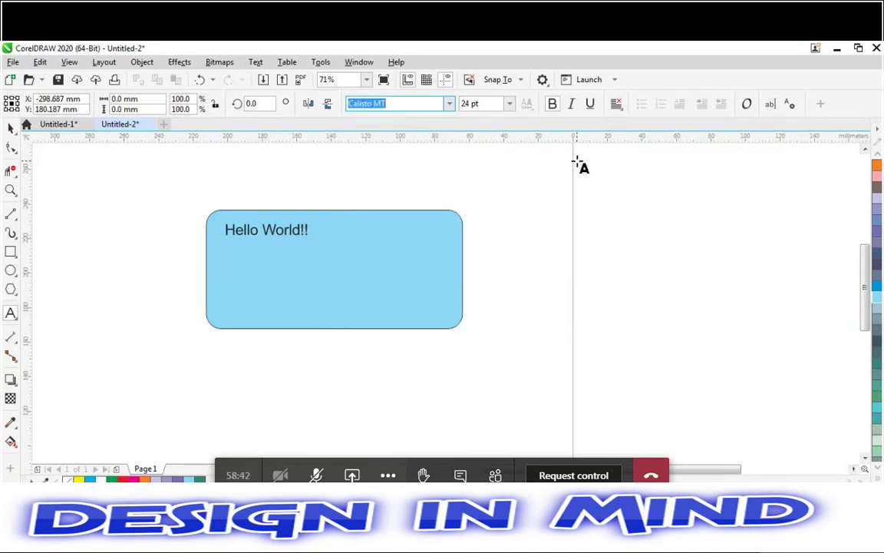
click(624, 112)
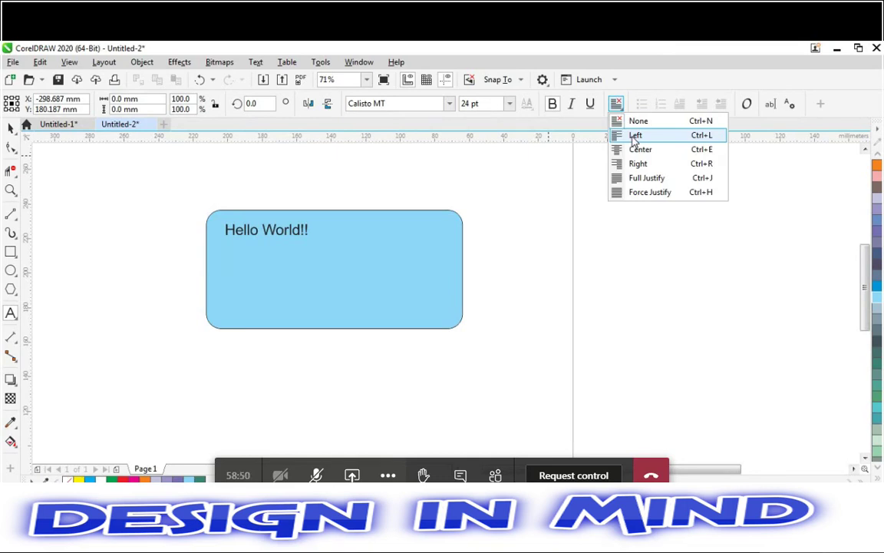
click(634, 137)
click(619, 109)
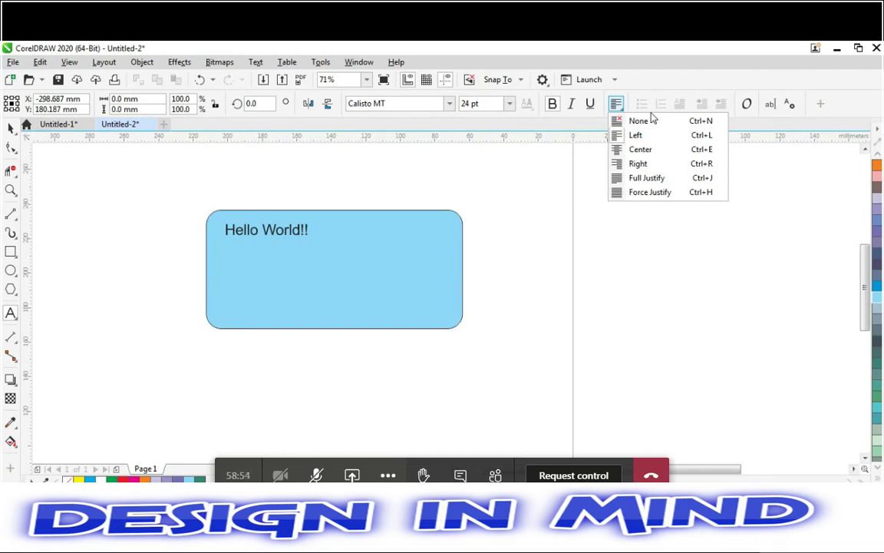
click(647, 120)
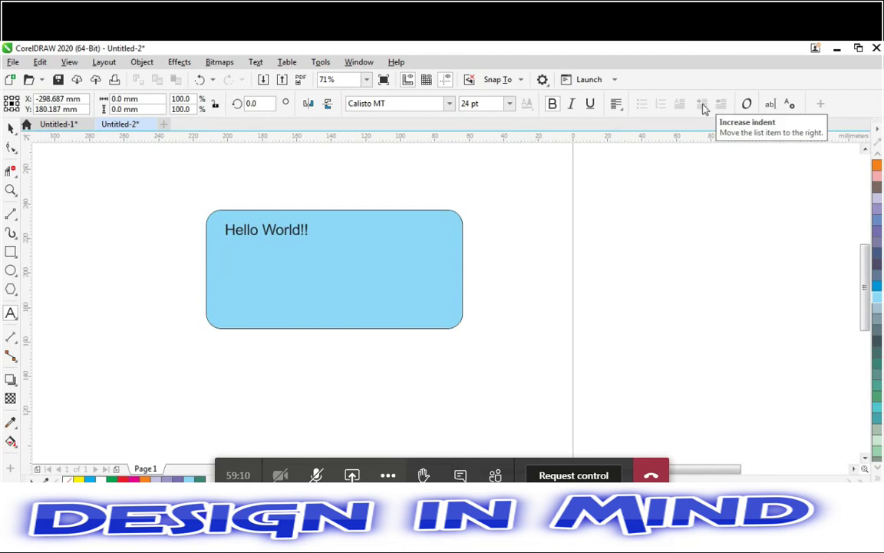
click(743, 107)
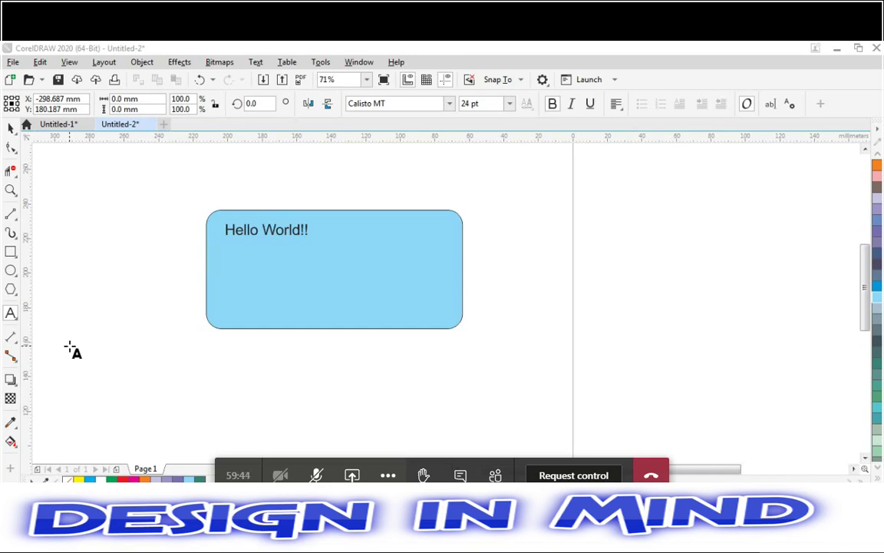
Step: Examine the horizontal alignment options for a new empty text object and the Edit Text dialog's formatting choices
click(68, 347)
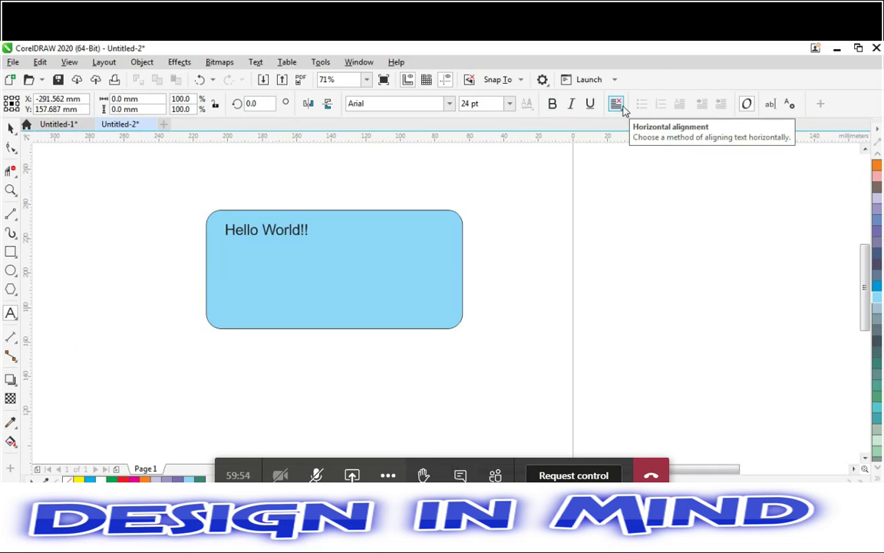
click(618, 105)
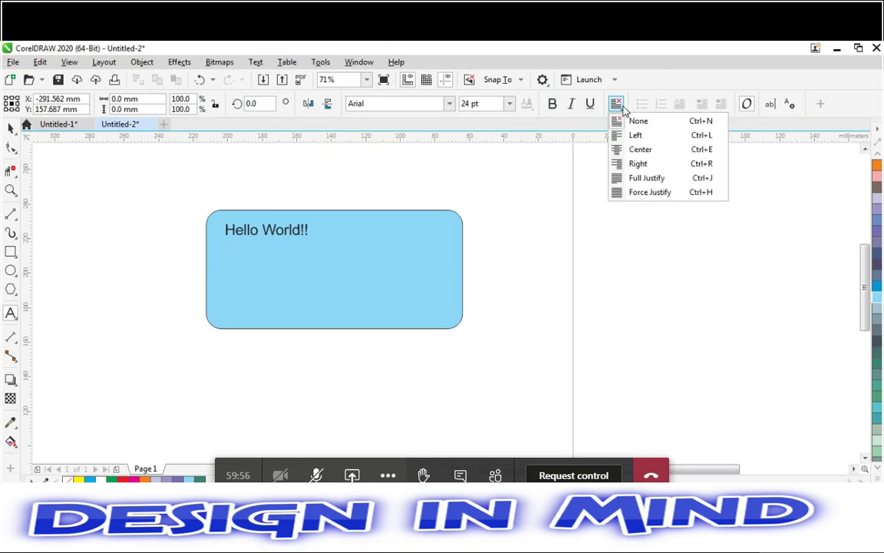
click(628, 121)
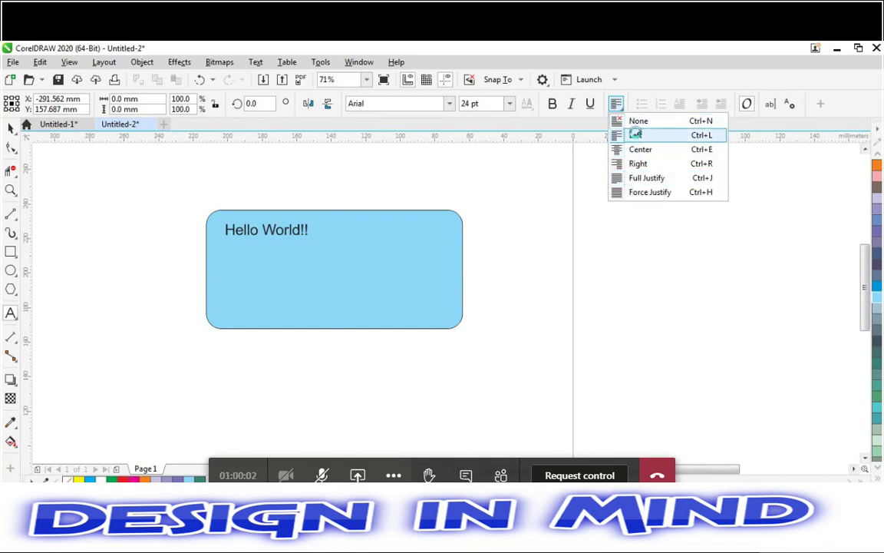
click(637, 150)
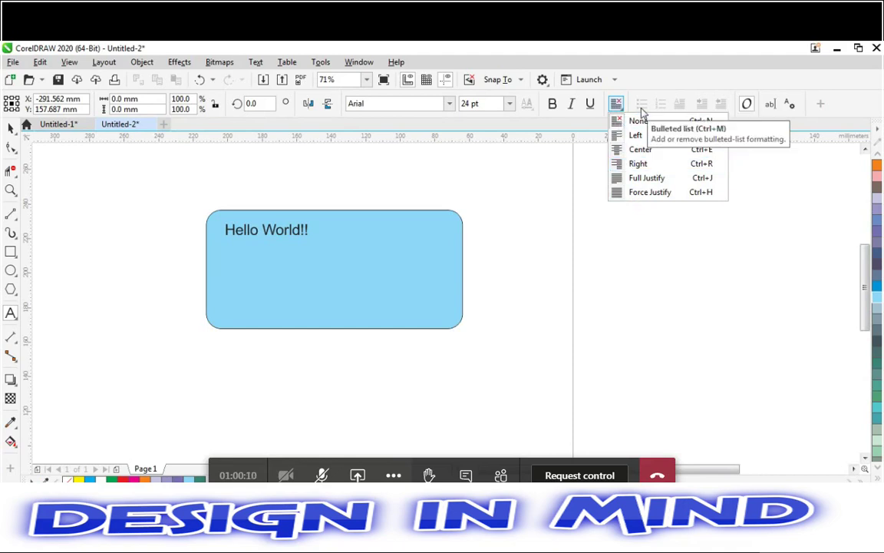
click(642, 119)
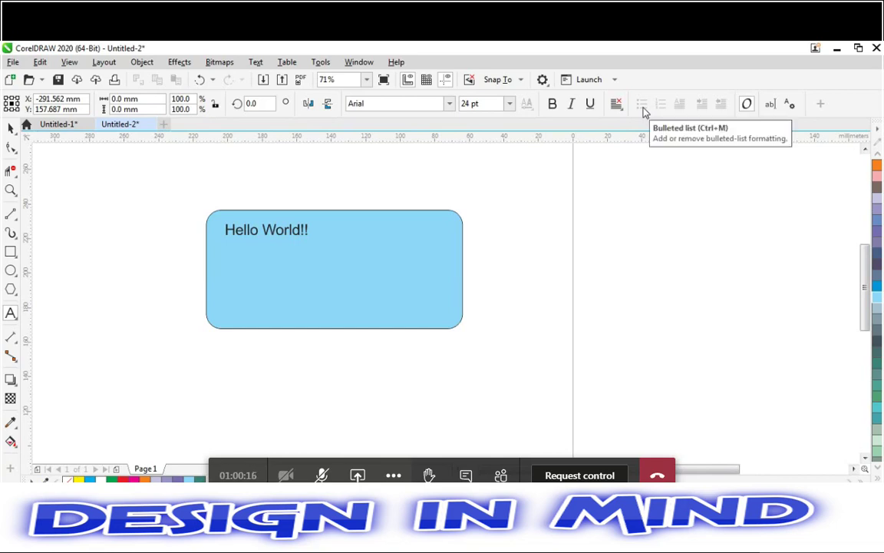
click(769, 106)
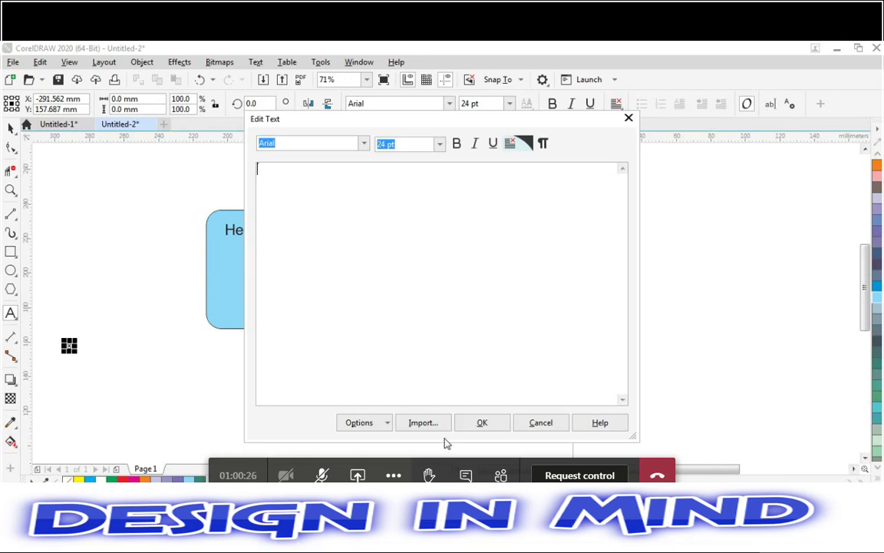
click(518, 142)
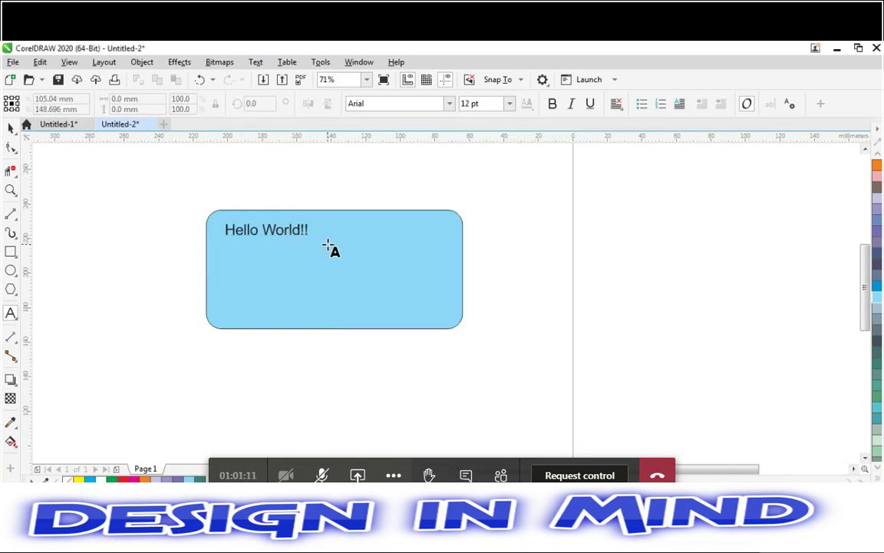
Step: Add the text "Text Tool" in 24 pt Arial inside the blue rectangle, below "Hello World!!"
click(216, 260)
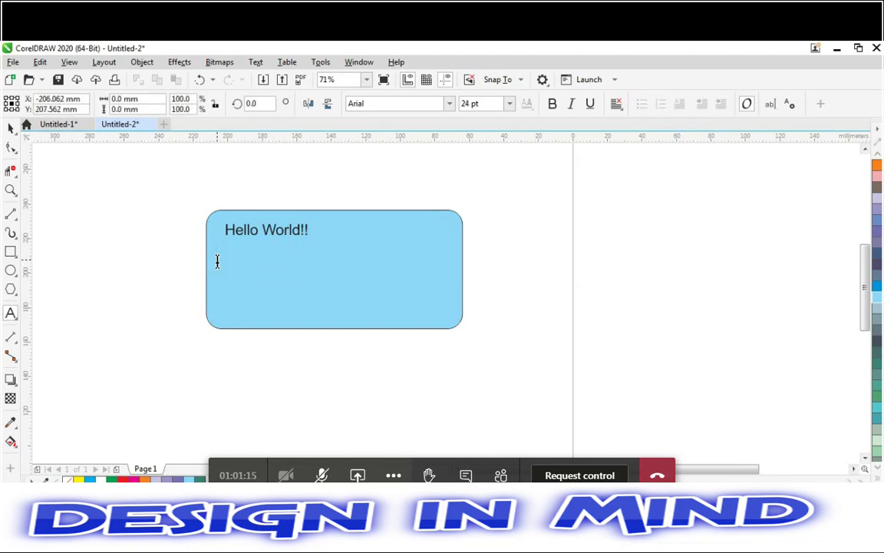
text(Text)
key(Escape)
click(218, 263)
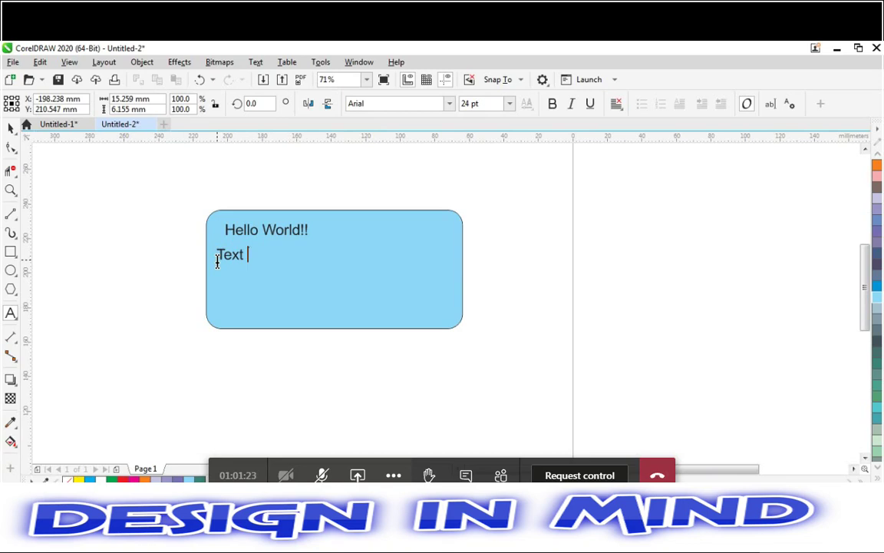
text(Tool)
key(Escape)
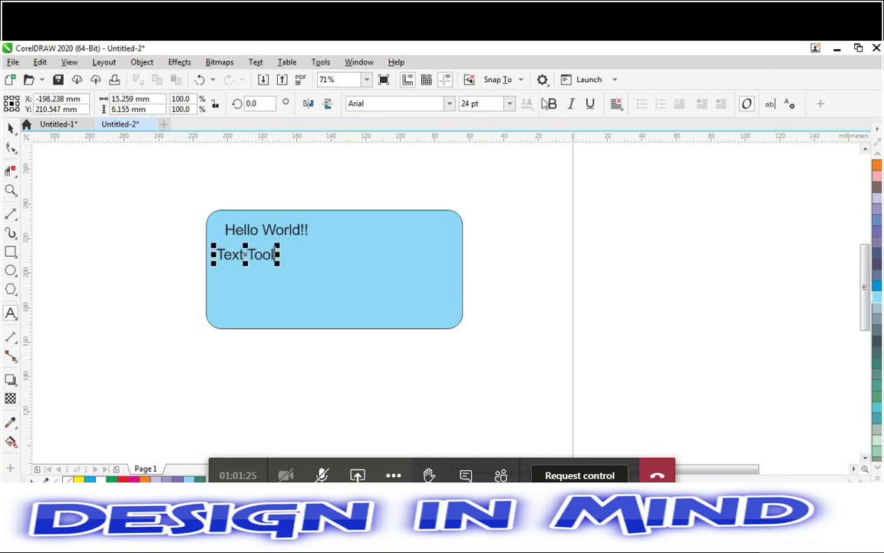
Step: Browse the installed fonts and choose Bradley Hand ITC for the "Text Tool" text object
click(407, 103)
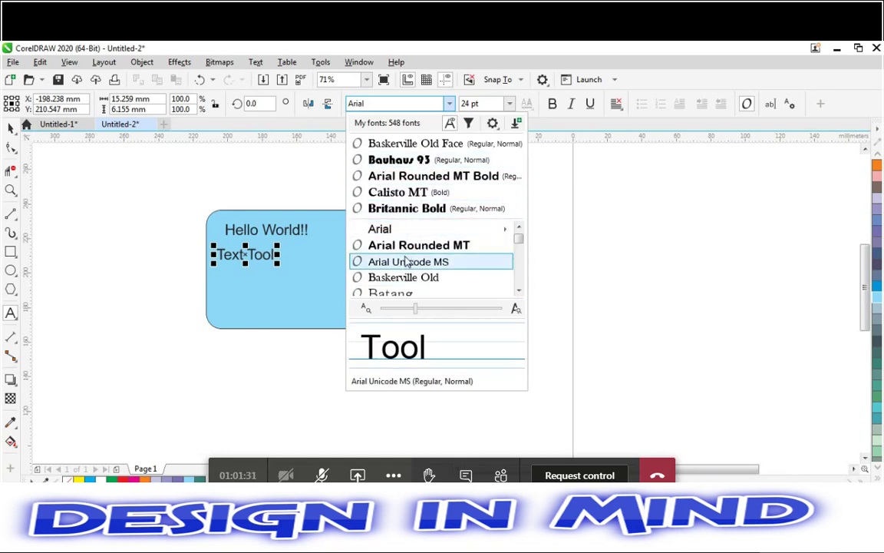
click(519, 290)
click(519, 290)
click(519, 290)
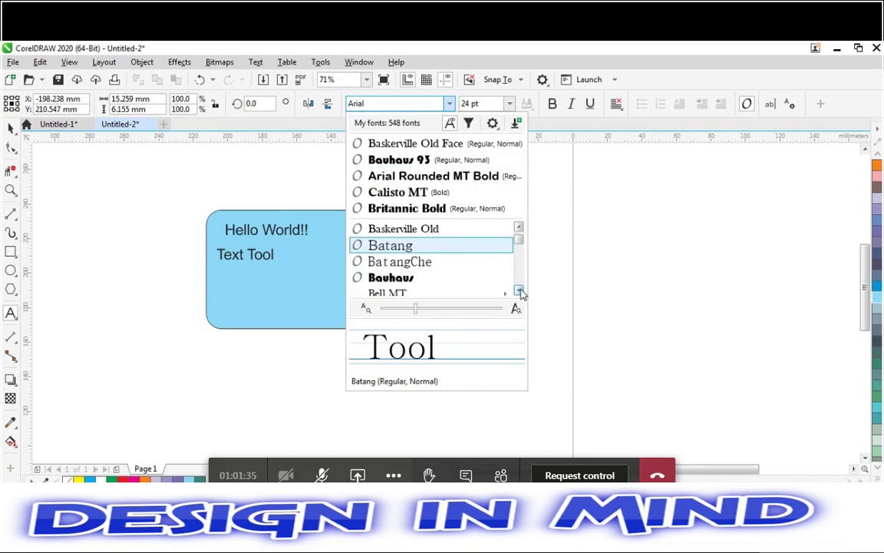
scroll(519, 290, down, 2)
click(519, 291)
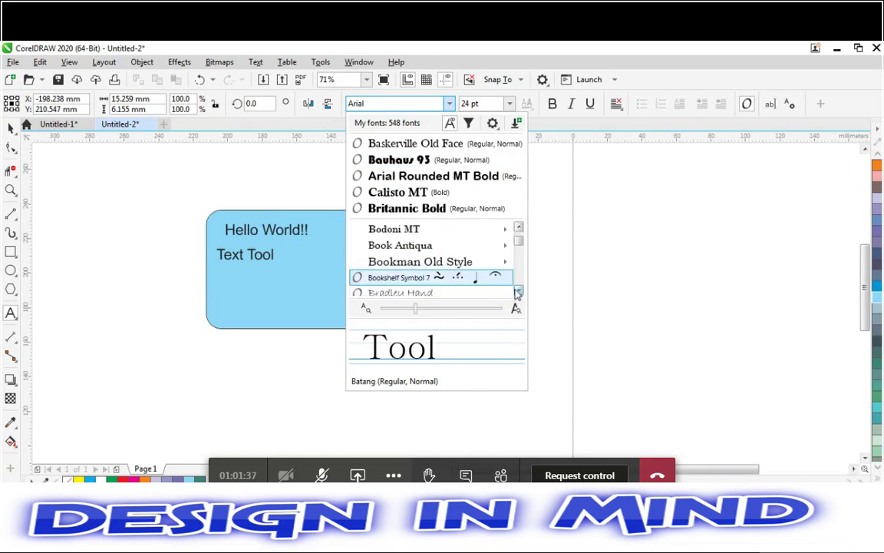
click(518, 291)
click(519, 291)
click(519, 290)
click(519, 291)
click(518, 291)
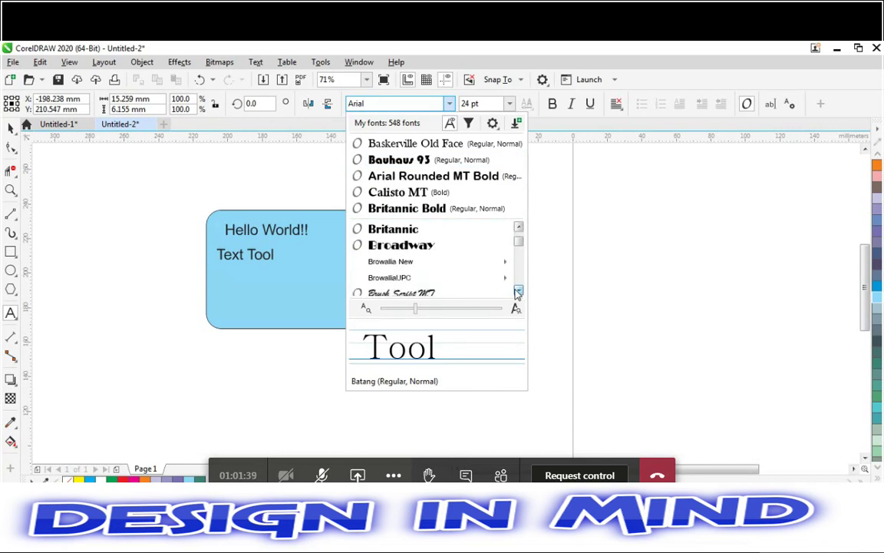
click(519, 291)
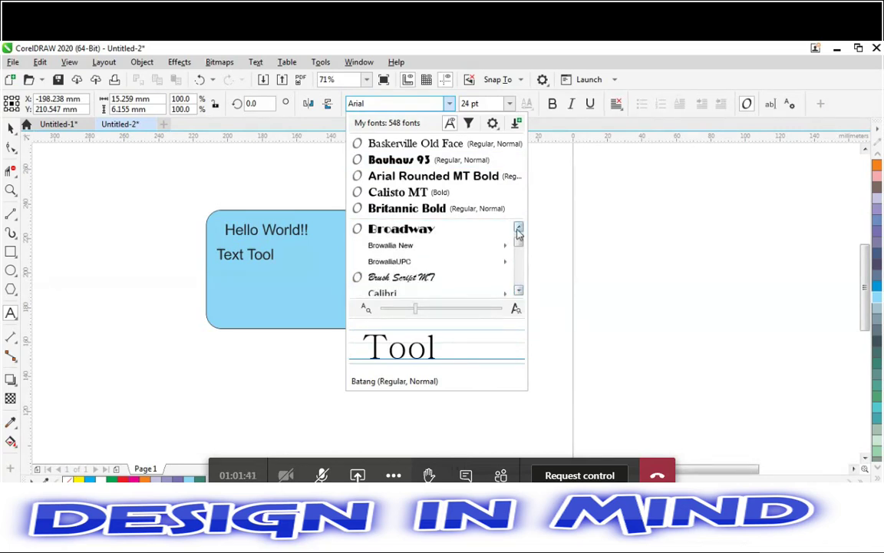
scroll(519, 235, up, 2)
click(418, 258)
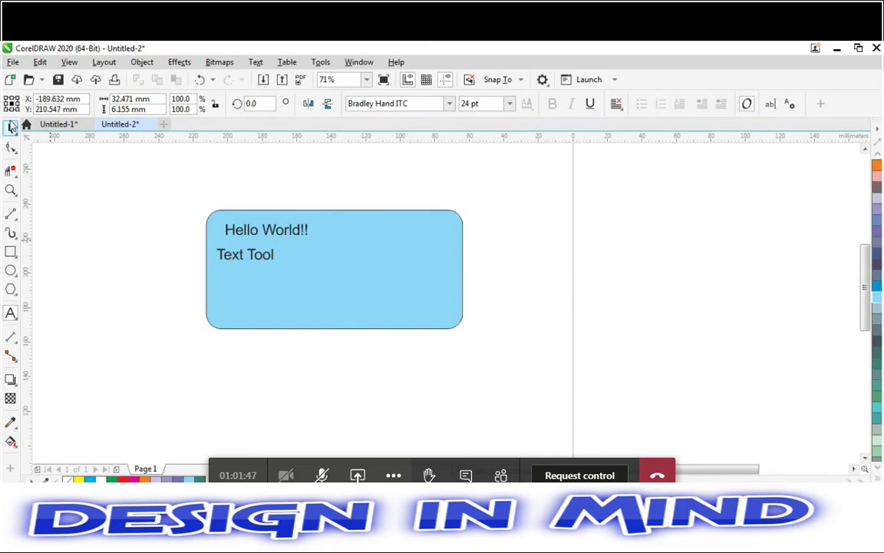
Step: Enlarge the "Text Tool" text until it spans most of the blue rectangle's width
click(11, 128)
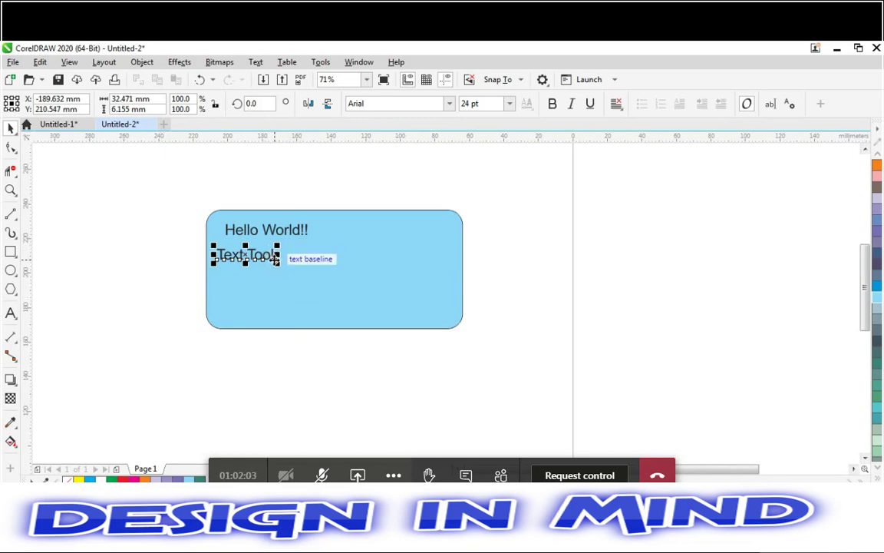
drag(275, 260, 438, 369)
click(288, 318)
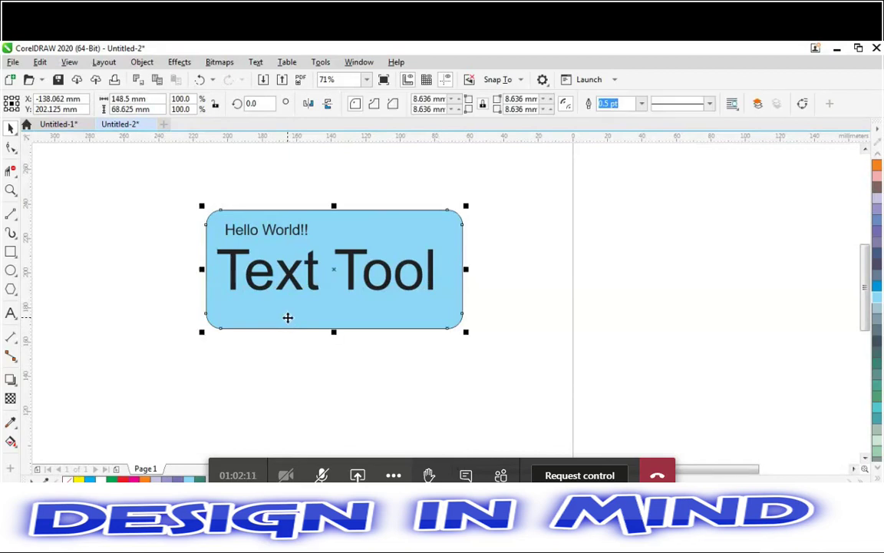
Step: Add the text "F8" in 24 pt Arial inside the blue rectangle, below "Text Tool"
key(F8)
click(272, 307)
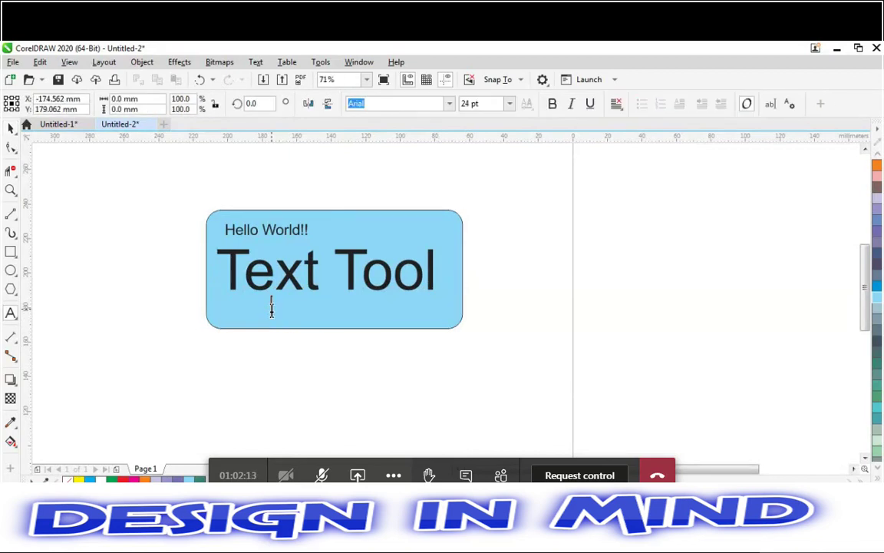
text(F8)
key(Escape)
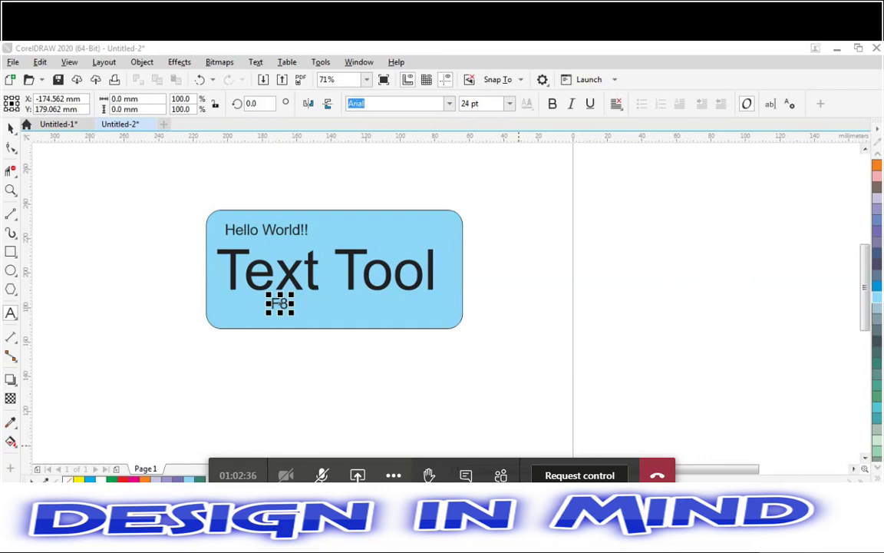
click(813, 326)
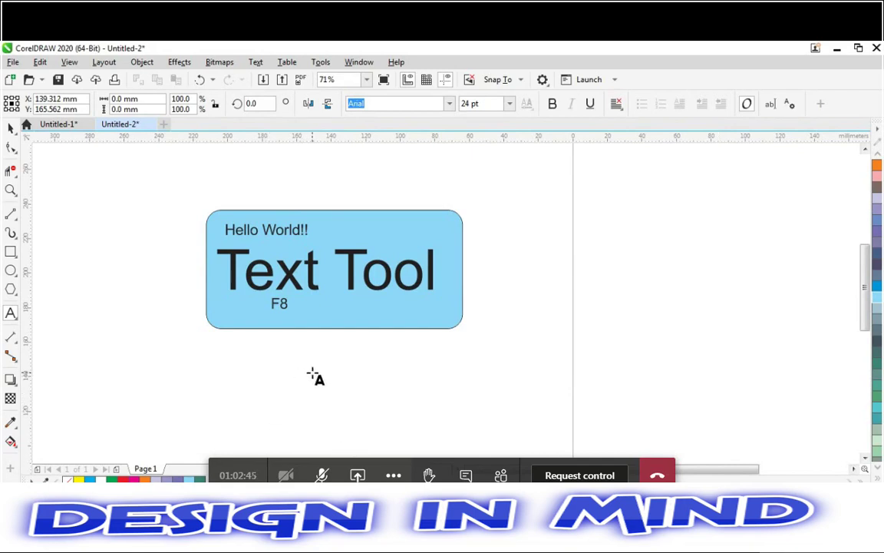
Step: Try entering a person's name in Urdu script in a new text object below the rectangle, and clear it
click(450, 359)
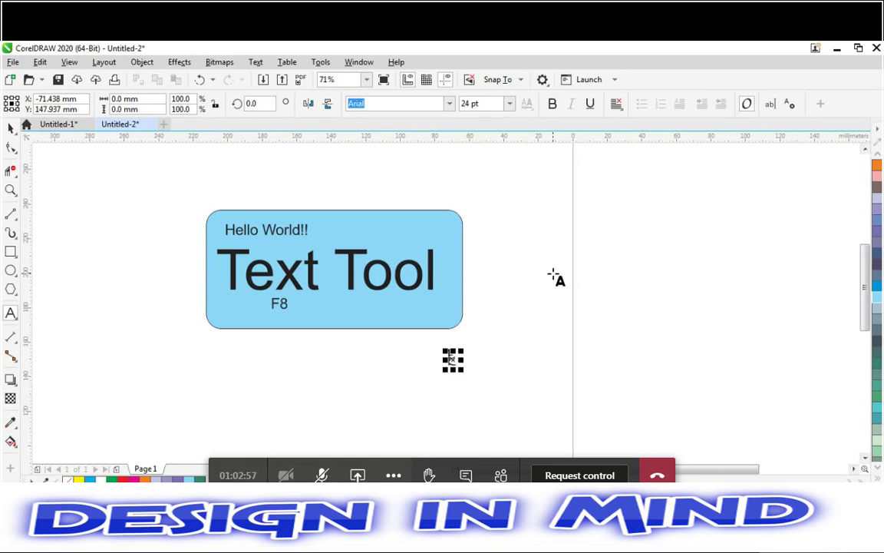
text(عمرا)
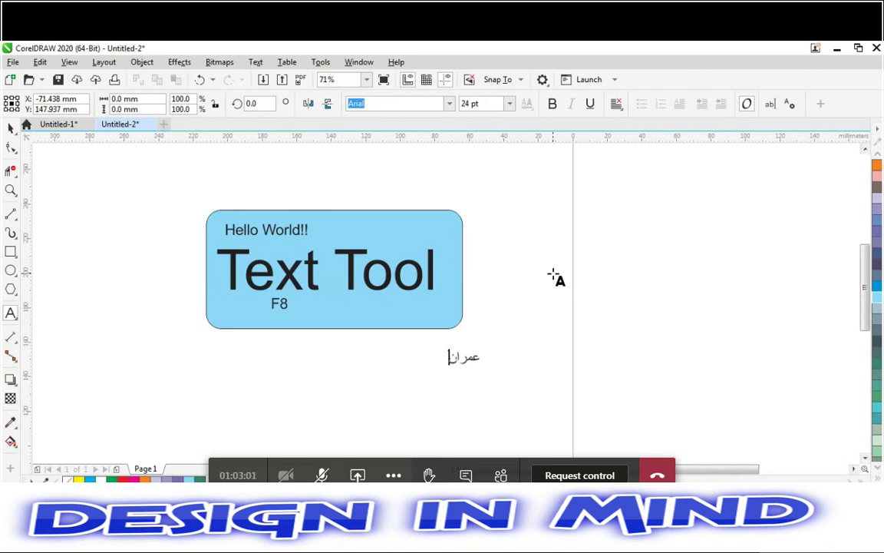
text(ن)
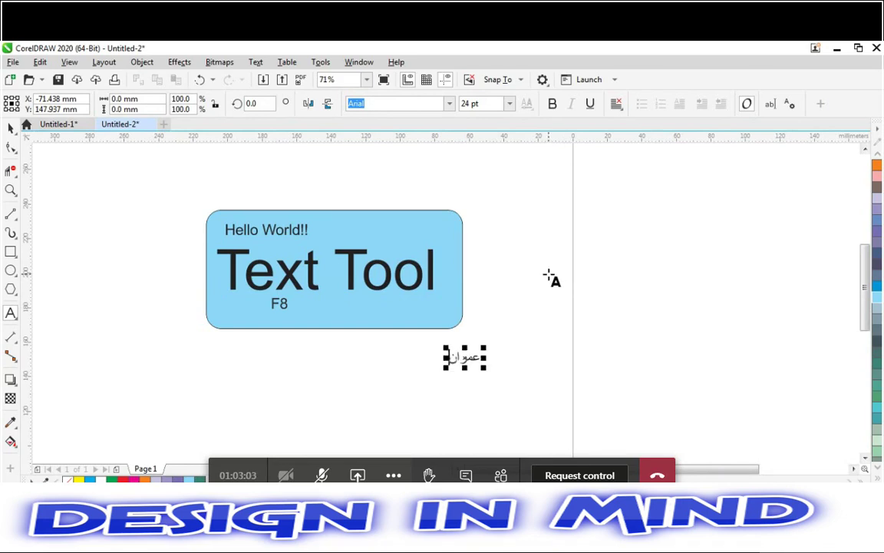
key(BackSpace)
key(BackSpace)
key(BackSpace)
key(BackSpace)
key(BackSpace)
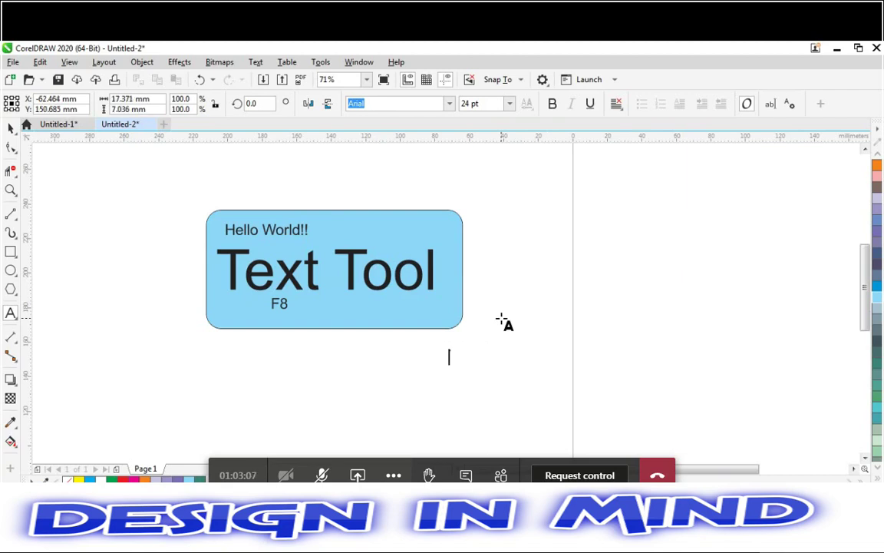
Step: Enter the Urdu text "گرافک د" in 24 pt Arial below the rectangle, and show the available input languages
text(اگر)
text(افک)
key(Escape)
text(د)
key(Escape)
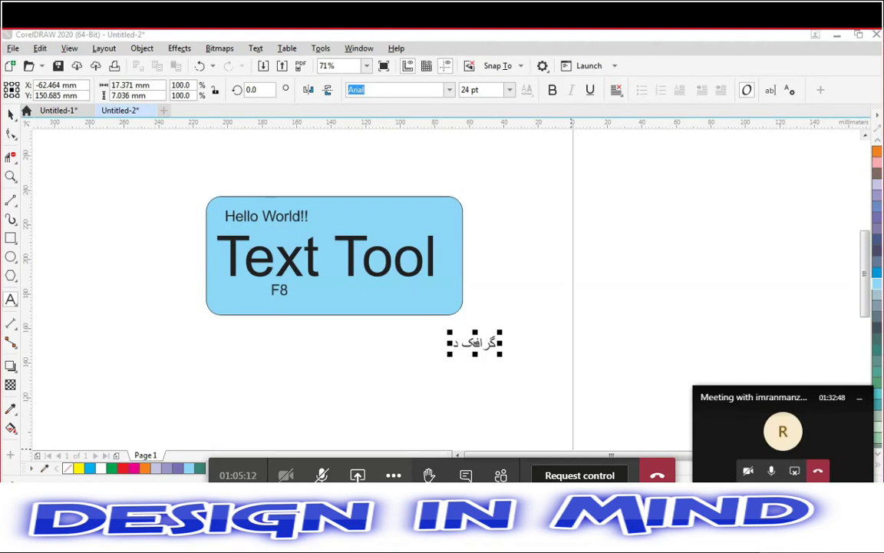
key(super+space)
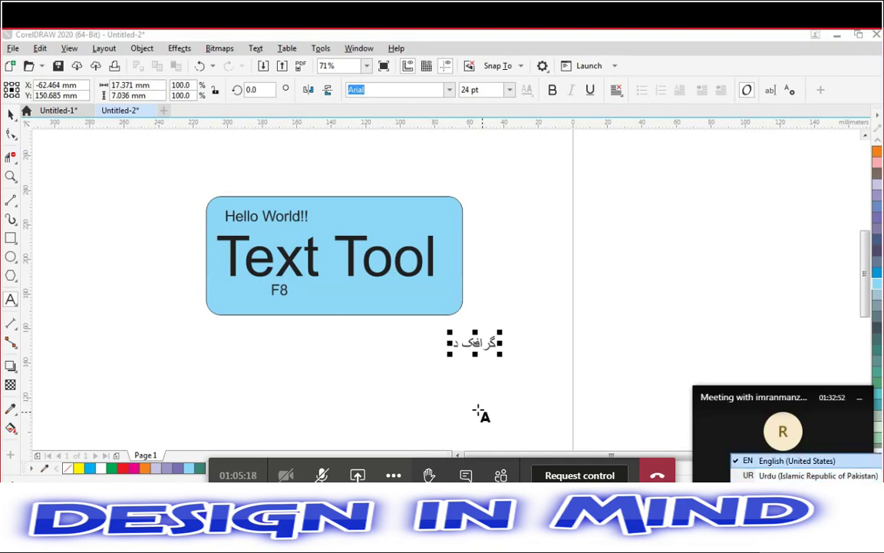
click(449, 346)
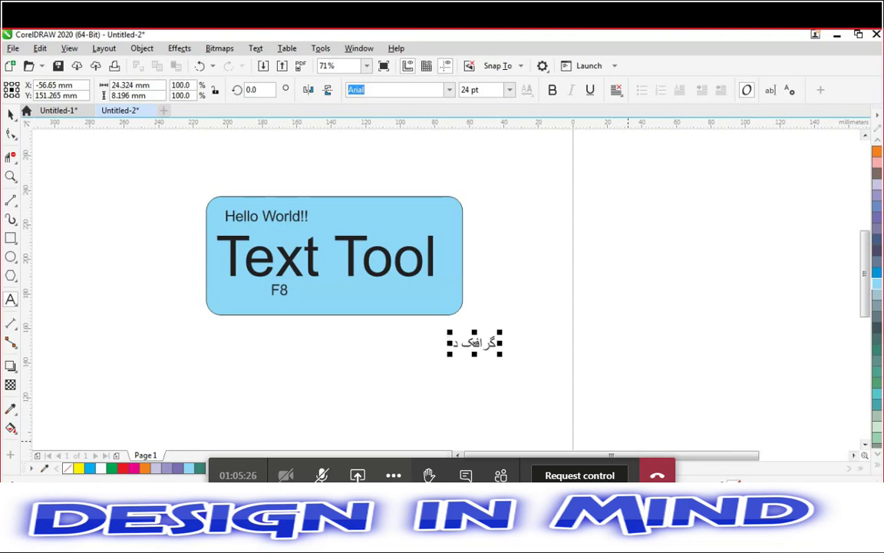
Step: Switch to Windows Explorer and open the Fonts folder inside Windows on Local Disk (C:)
mouse_move(539, 492)
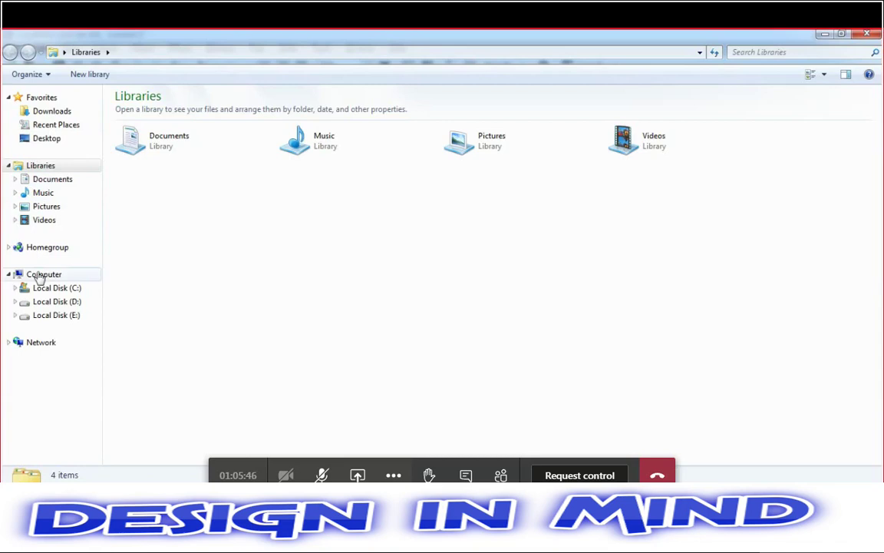
click(43, 275)
click(205, 142)
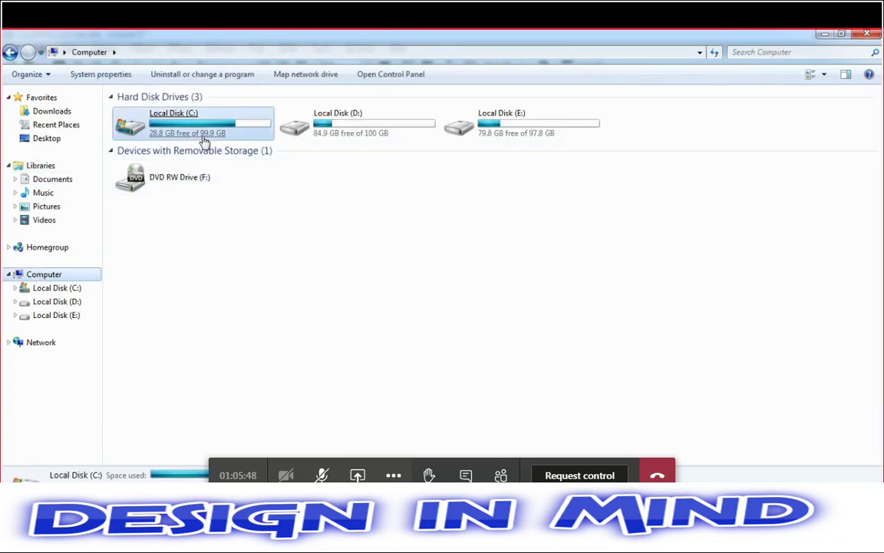
double_click(205, 142)
click(158, 187)
double_click(159, 188)
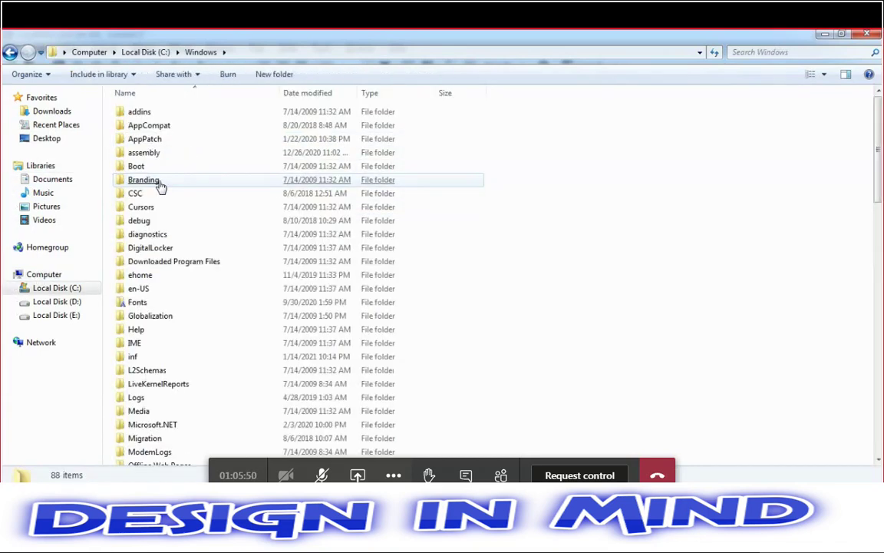
click(161, 186)
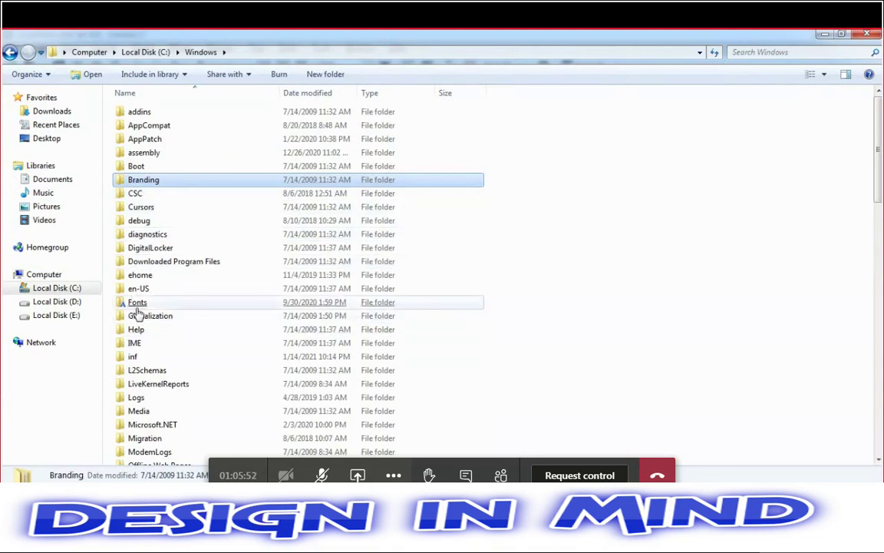
click(136, 308)
double_click(137, 308)
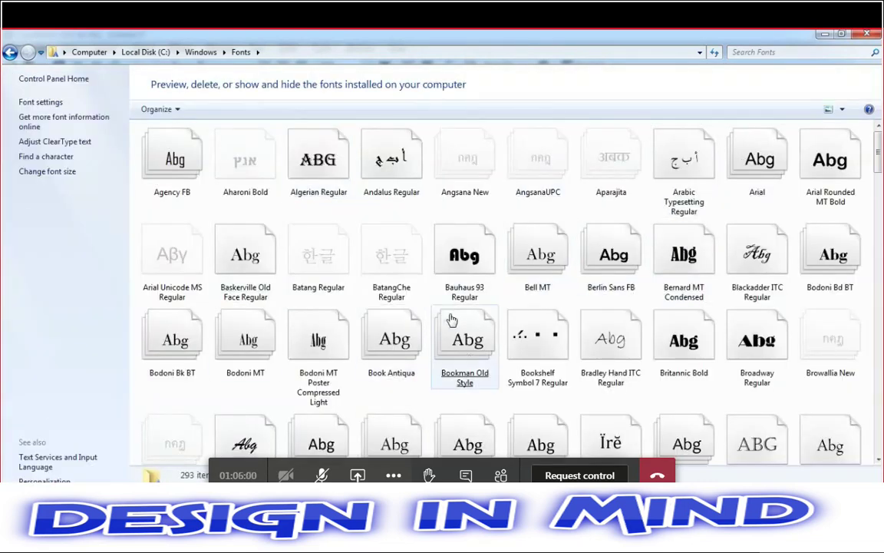
Step: Examine the fonts installed on the computer, from the end of the Fonts folder back towards its middle
key(End)
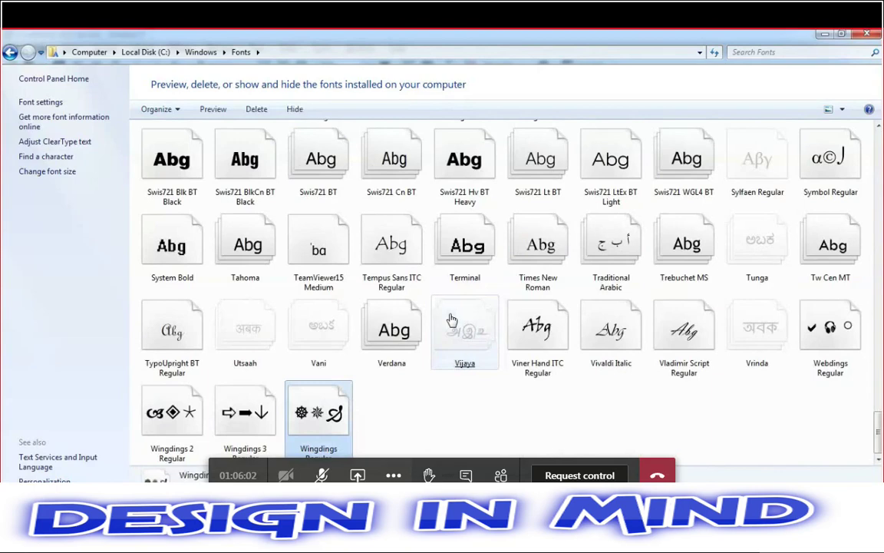
key(Up)
key(Up)
key(Up)
key(Up)
key(Up)
key(Up)
key(Up)
key(Up)
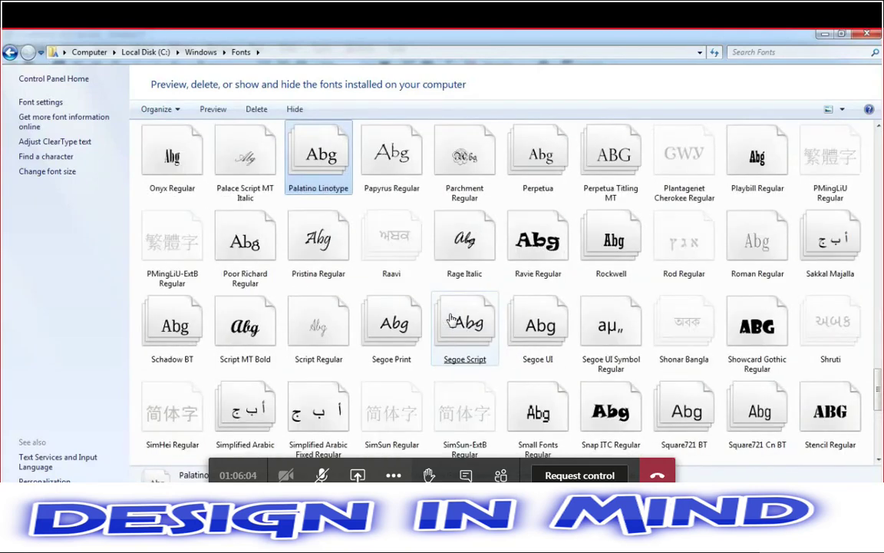
click(452, 319)
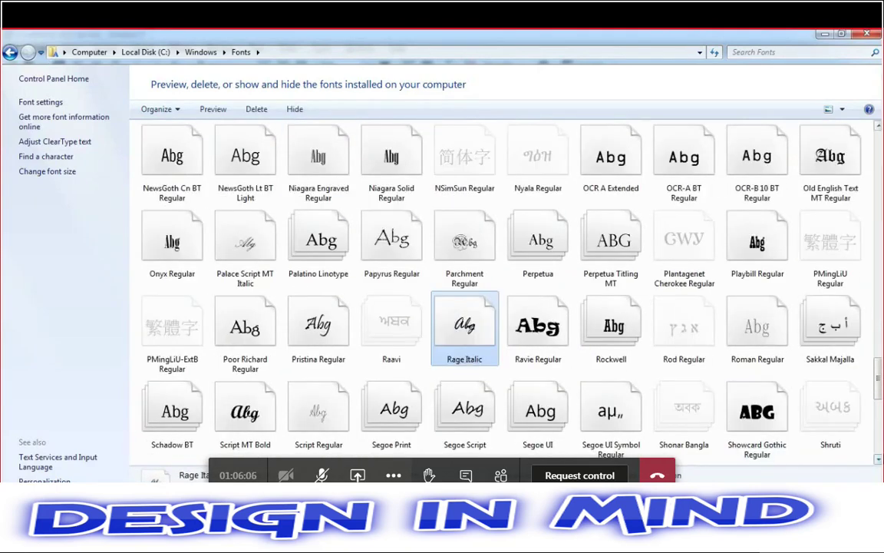
click(842, 363)
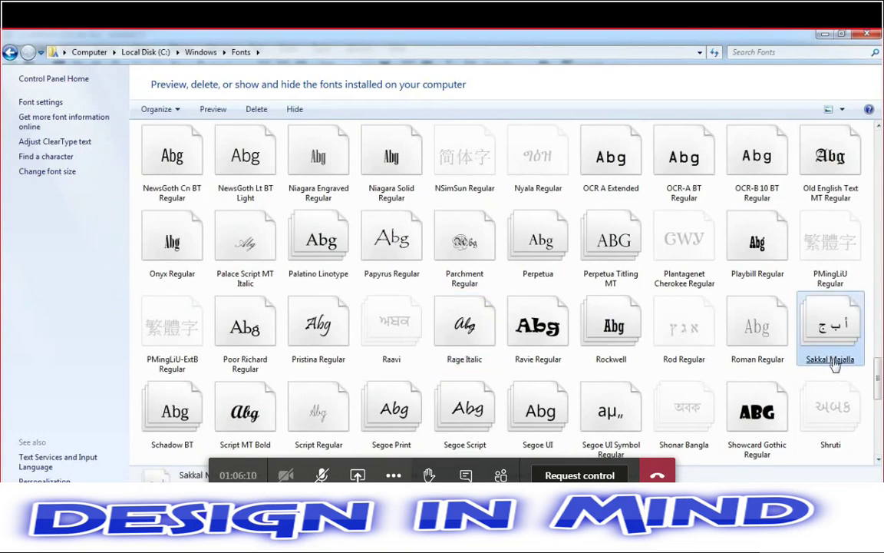
key(Up)
key(Up)
key(Up)
key(Up)
key(Up)
key(Up)
key(Up)
key(Down)
key(Down)
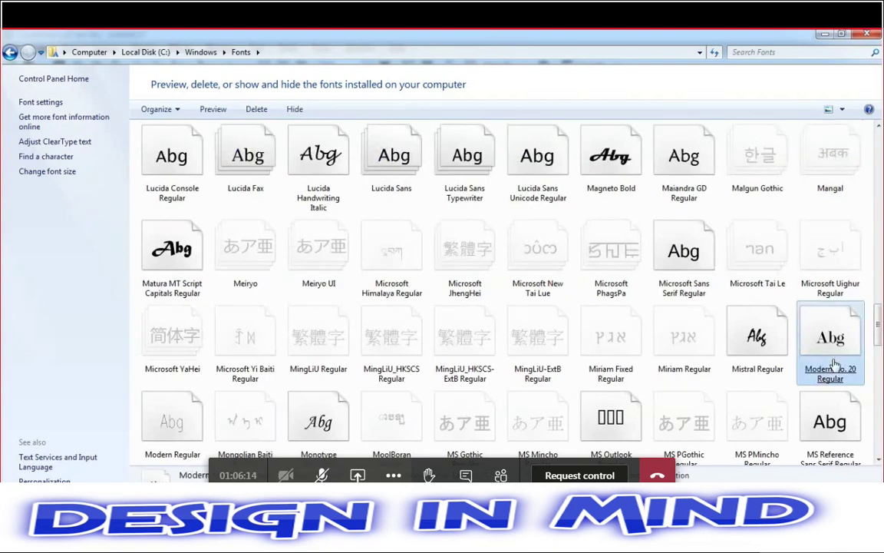
key(Up)
key(Up)
key(Up)
key(Up)
key(Up)
key(Up)
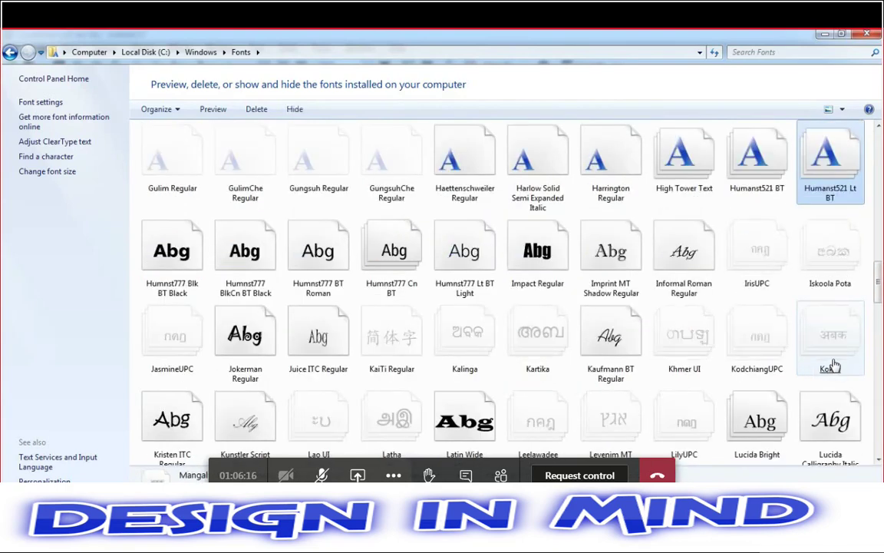
key(Left)
key(Left)
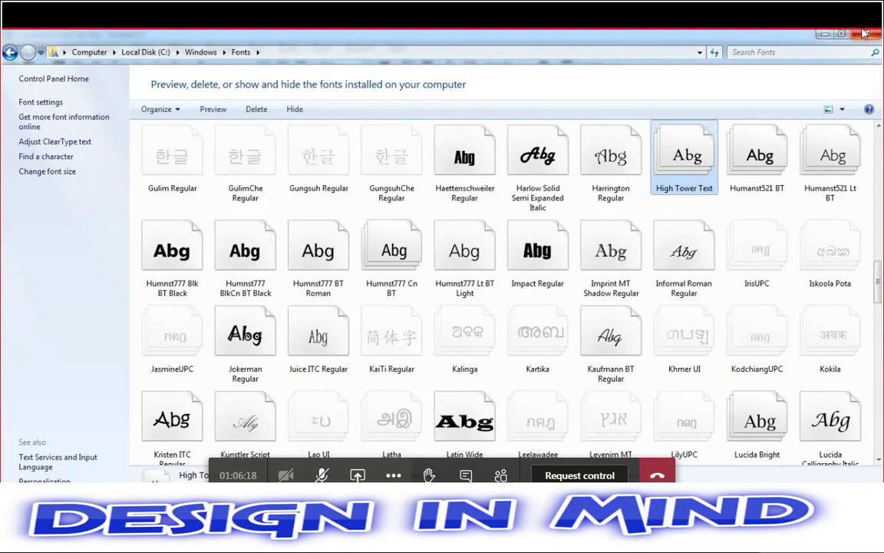
Step: In CorelDRAW, draw an ellipse about 75 × 55 mm in the empty area left of the page and fill it purple
drag(223, 240, 360, 344)
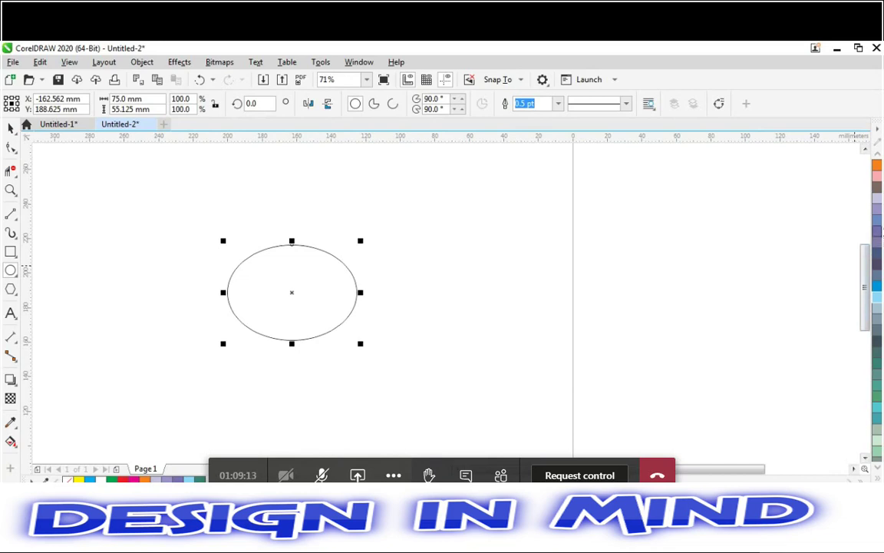
click(877, 230)
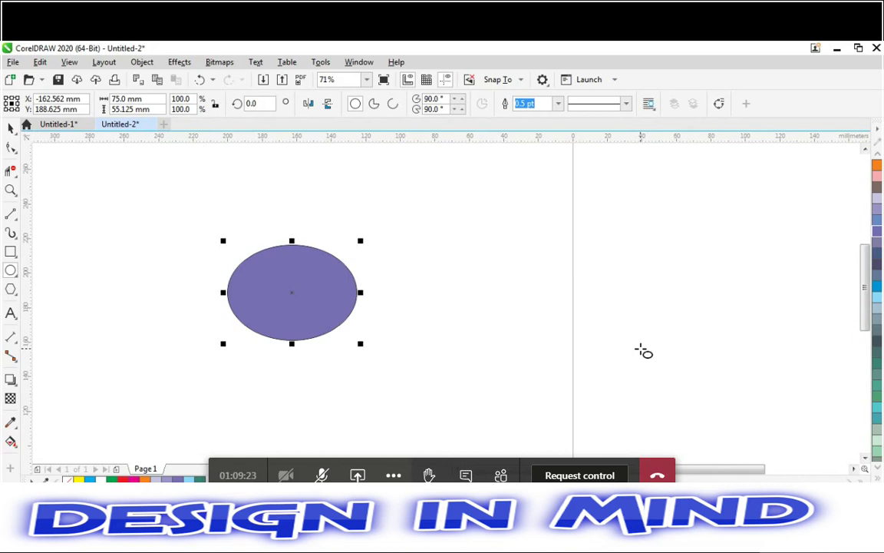
key(space)
Step: Collapse the Envelope docker and open the Transform docker's Position settings for the purple ellipse
key(ctrl+F7)
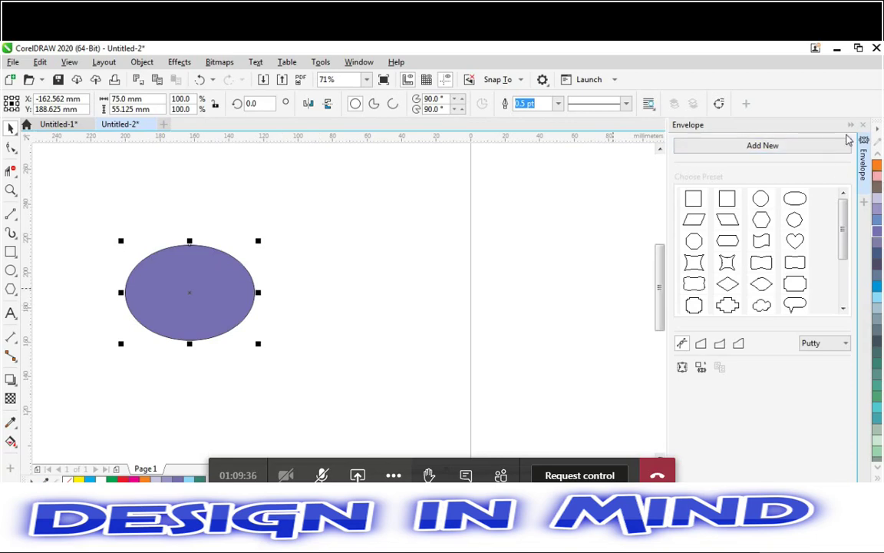
click(850, 126)
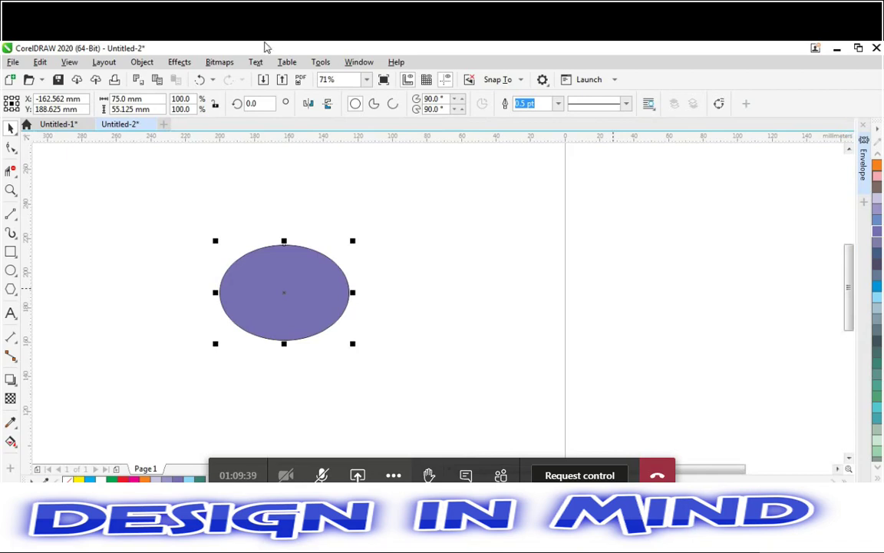
click(350, 61)
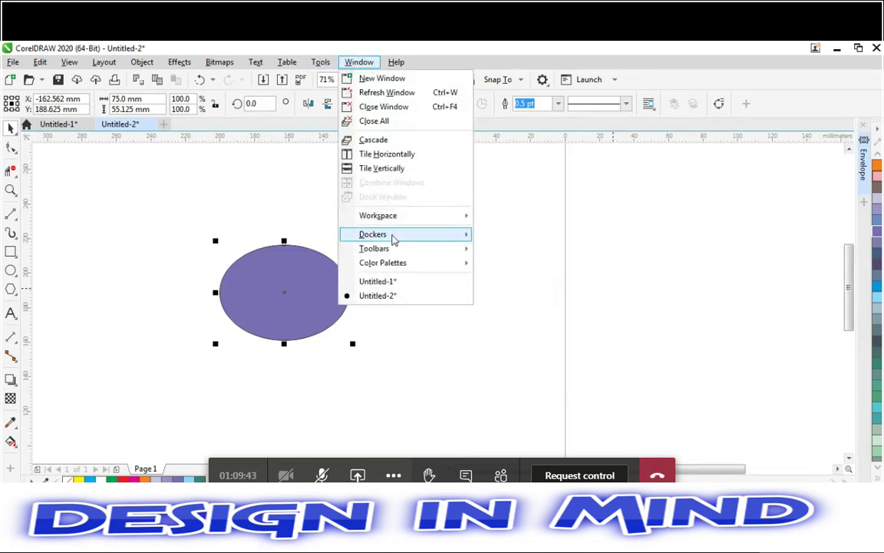
mouse_move(393, 238)
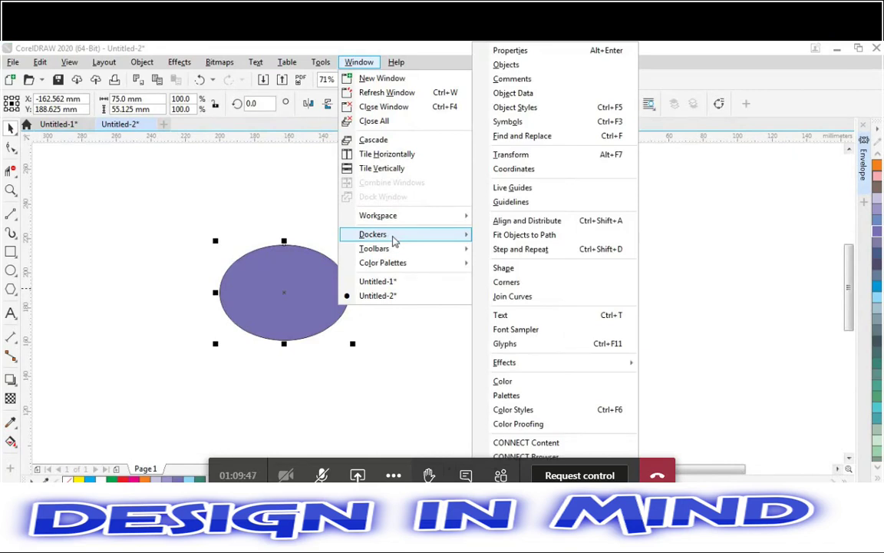
click(535, 161)
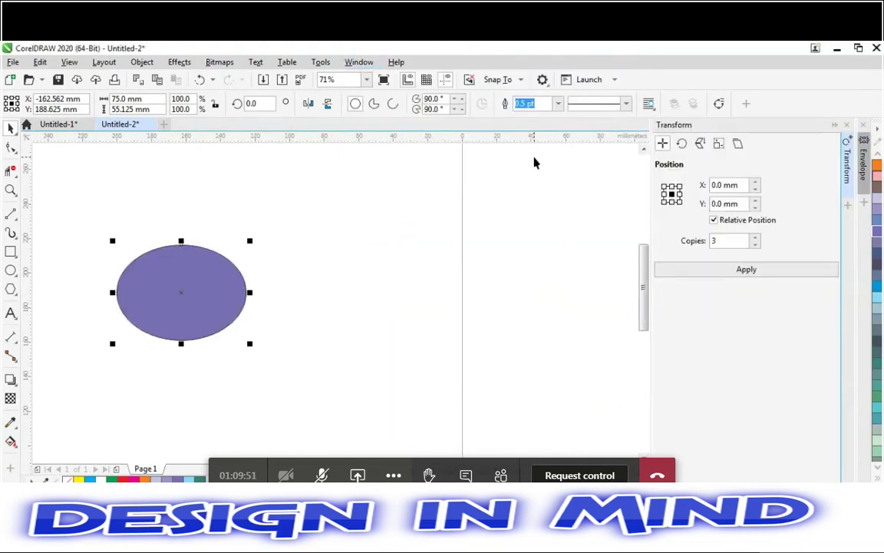
Step: Move the purple ellipse up about 28 mm and create three copies at a 3 mm relative X offset
drag(194, 286, 190, 237)
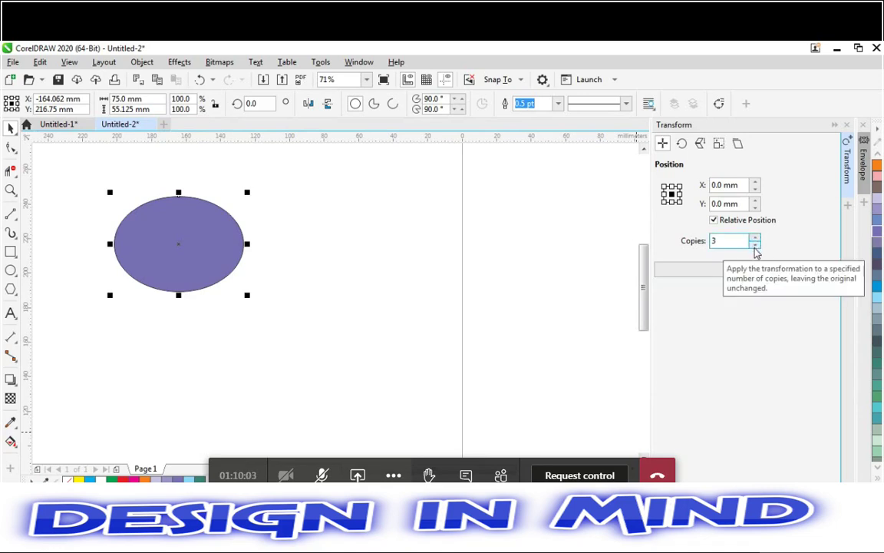
click(756, 183)
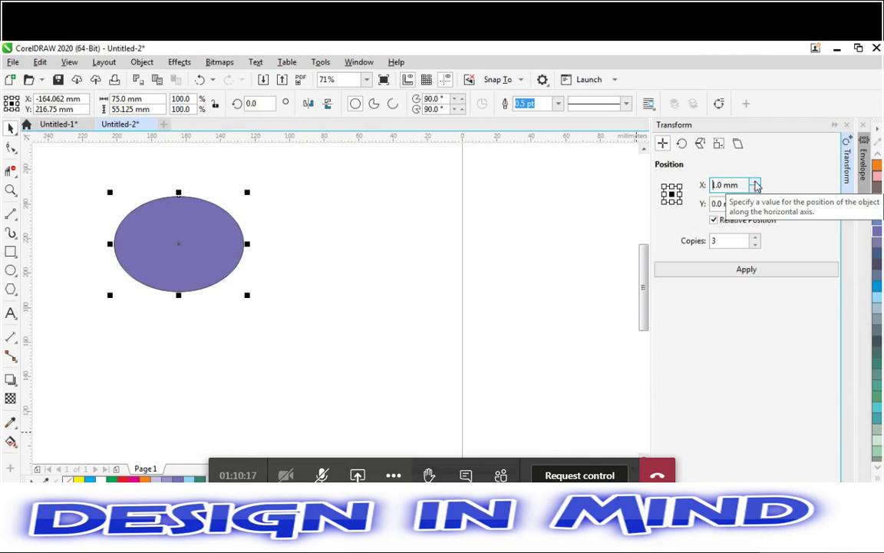
double_click(756, 184)
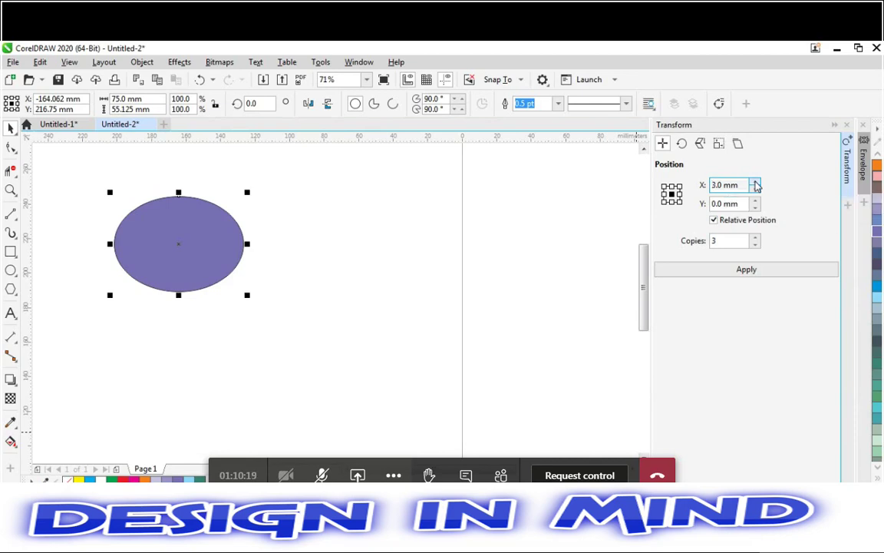
click(753, 272)
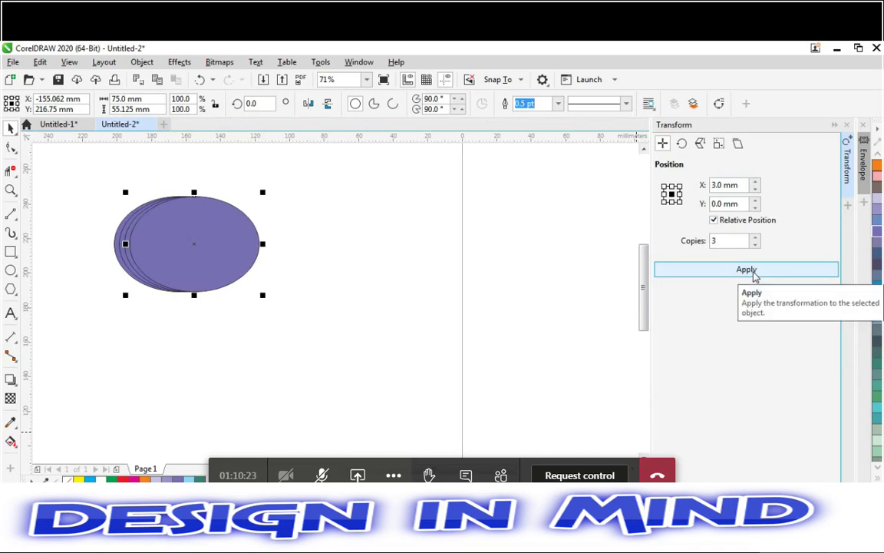
Step: Undo the ellipse copies, then recreate the three copies at a 3 mm relative X offset and undo them again
key(ctrl+z)
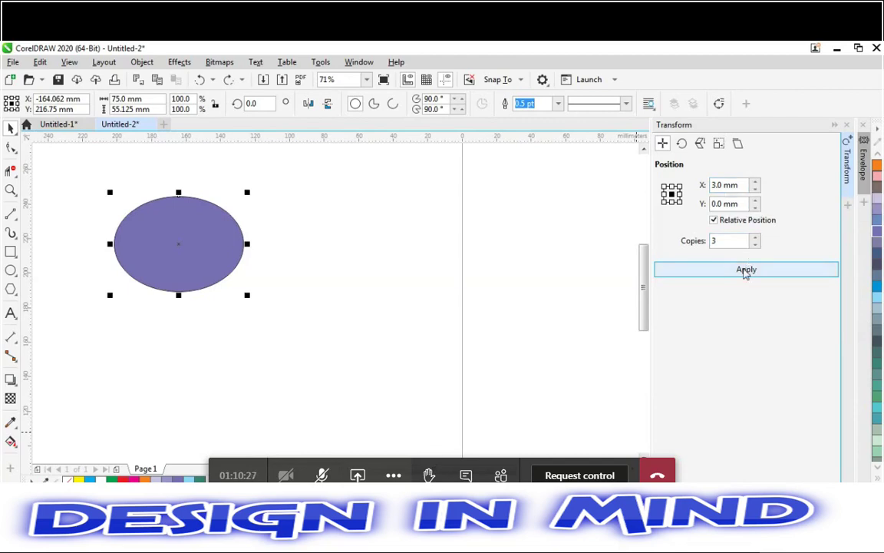
click(746, 270)
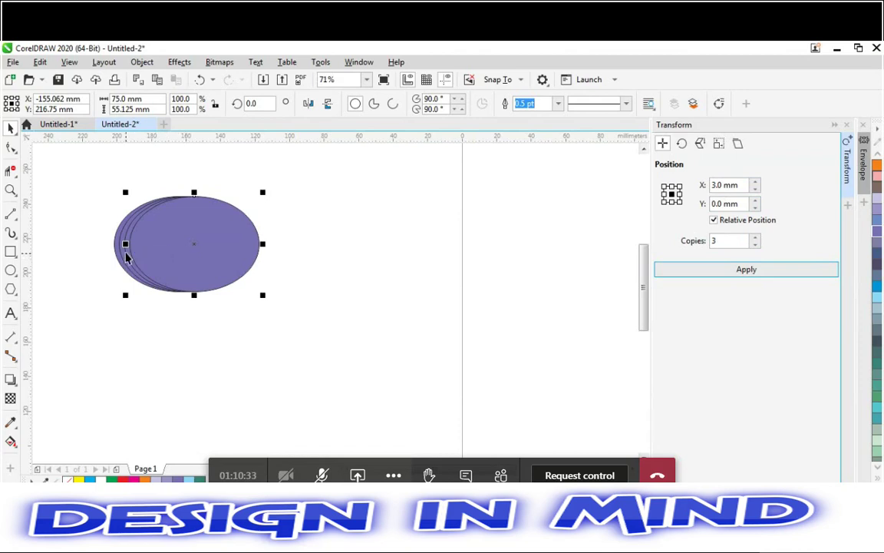
click(83, 263)
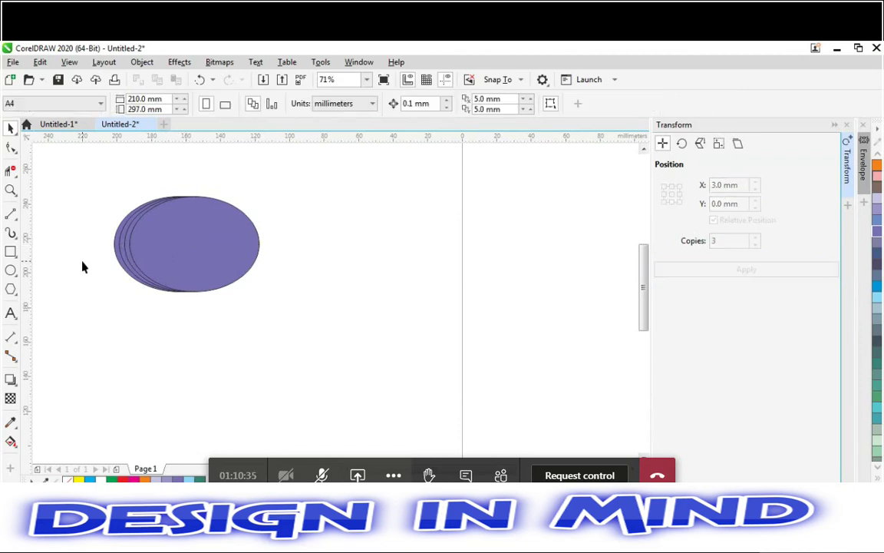
key(ctrl+z)
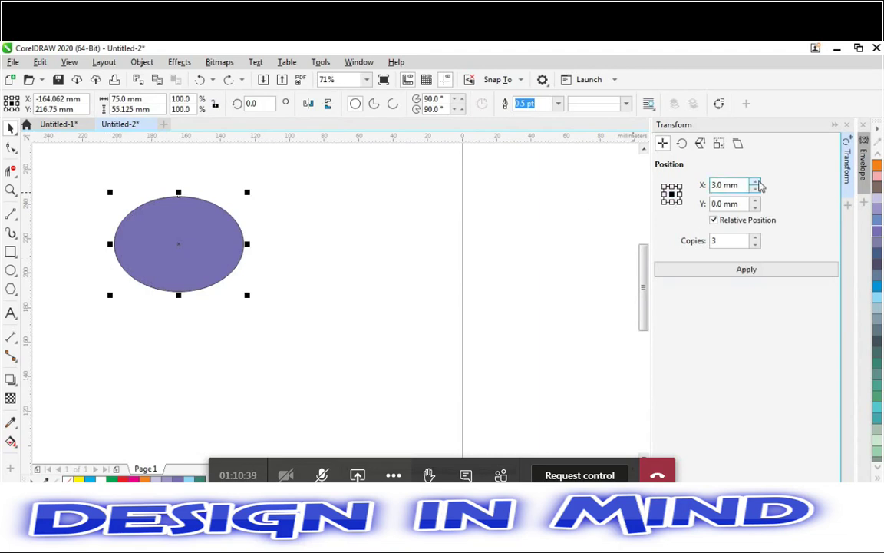
Step: Try three copies of the purple ellipse at an 8 mm relative X offset and undo them
click(756, 183)
click(742, 267)
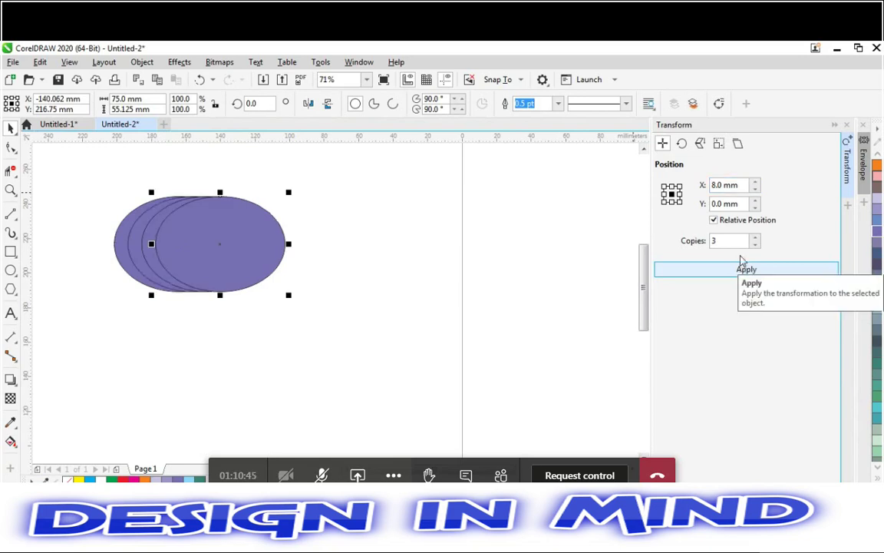
key(ctrl+z)
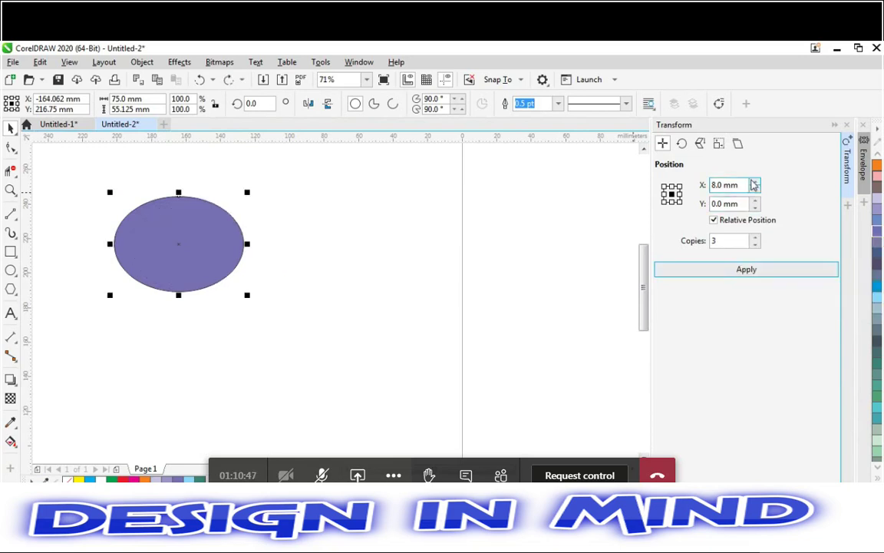
Step: Create three copies of the purple ellipse at a 16 mm relative X offset
click(755, 182)
click(755, 182)
click(755, 182)
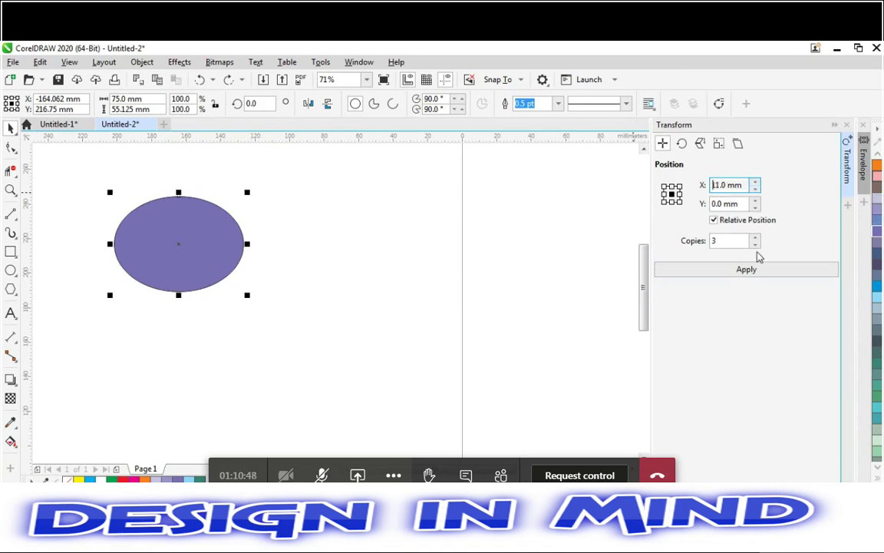
click(755, 183)
click(753, 183)
click(743, 273)
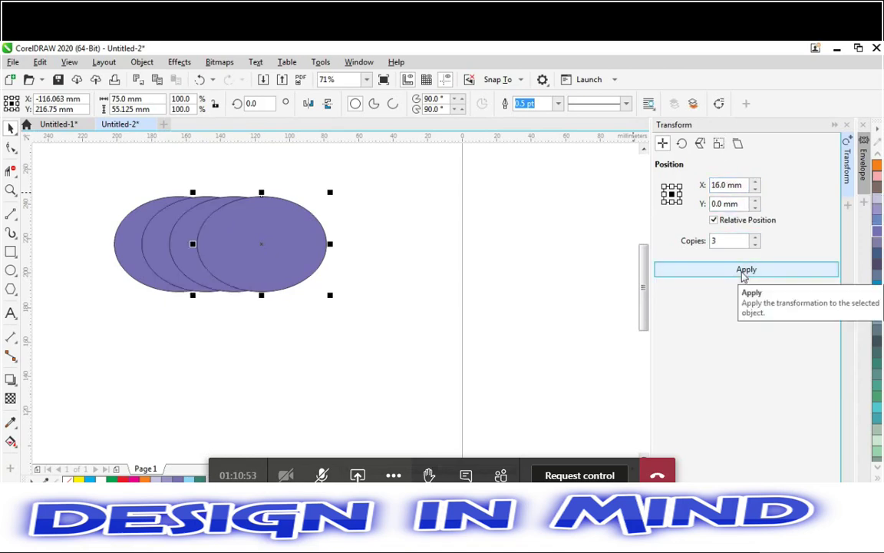
Step: Add three more ellipse copies at a 24 mm relative X offset, then undo back to the single original ellipse
click(757, 182)
click(756, 182)
click(756, 183)
click(756, 183)
click(756, 182)
click(757, 183)
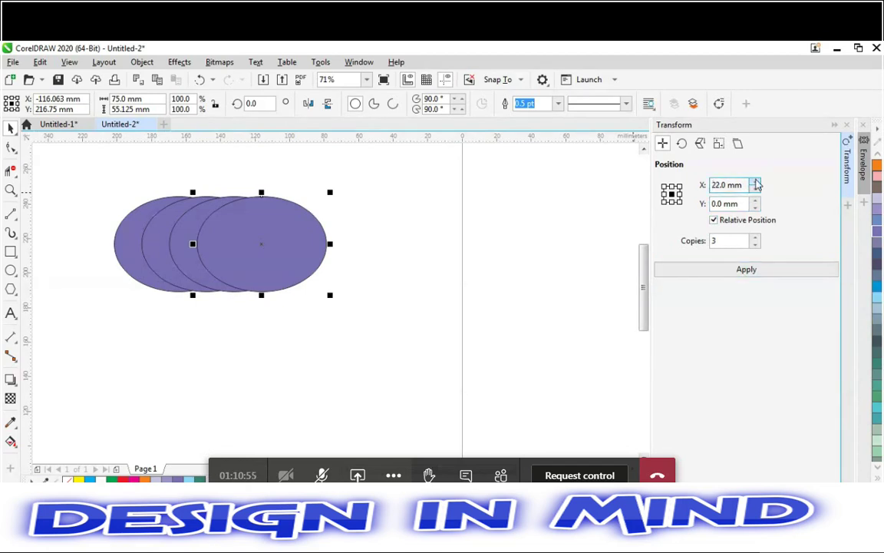
click(756, 183)
click(756, 183)
click(756, 275)
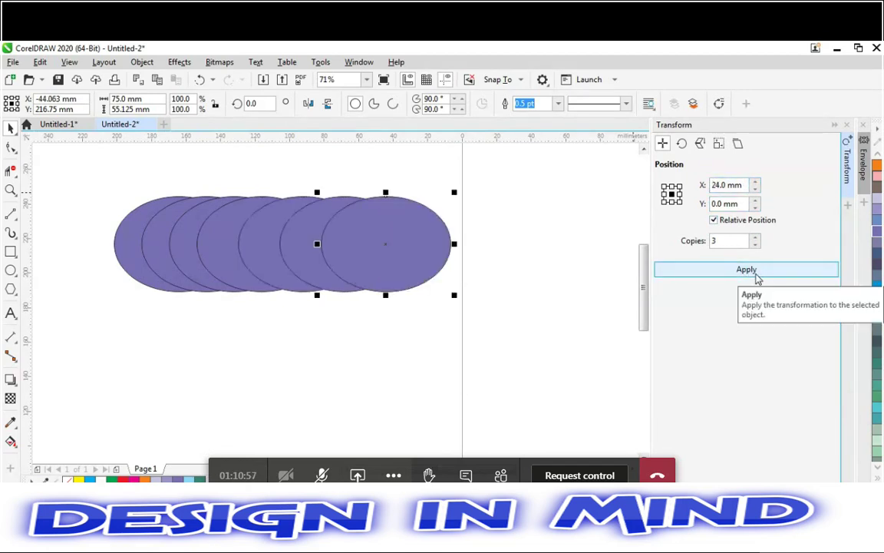
key(ctrl+z)
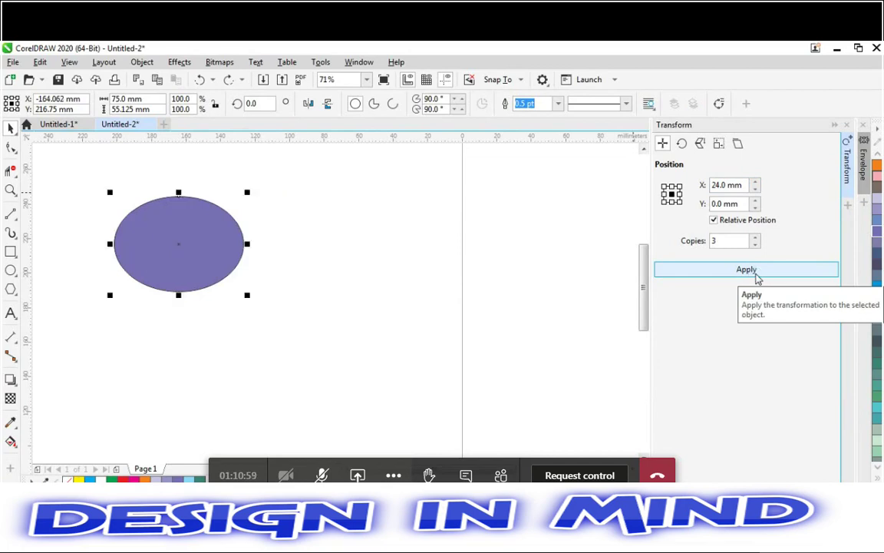
Step: Create three copies of the purple ellipse at a 34 mm relative X offset
click(756, 183)
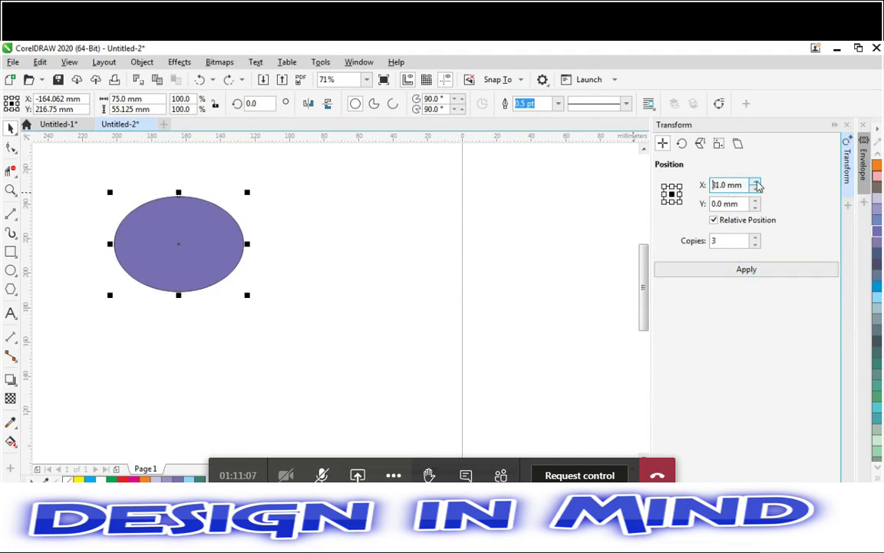
click(756, 183)
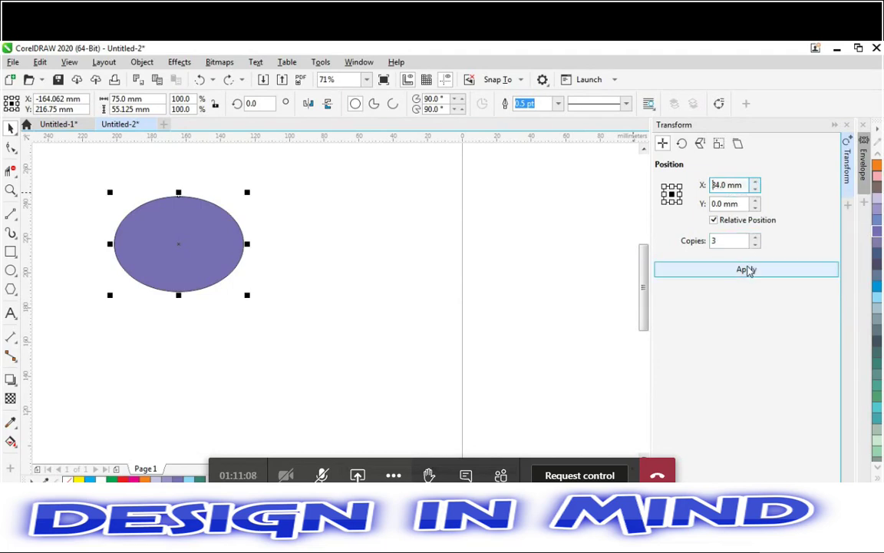
click(747, 270)
Step: Undo the current ellipse copies and create three copies at a 49 mm relative X offset instead
click(757, 183)
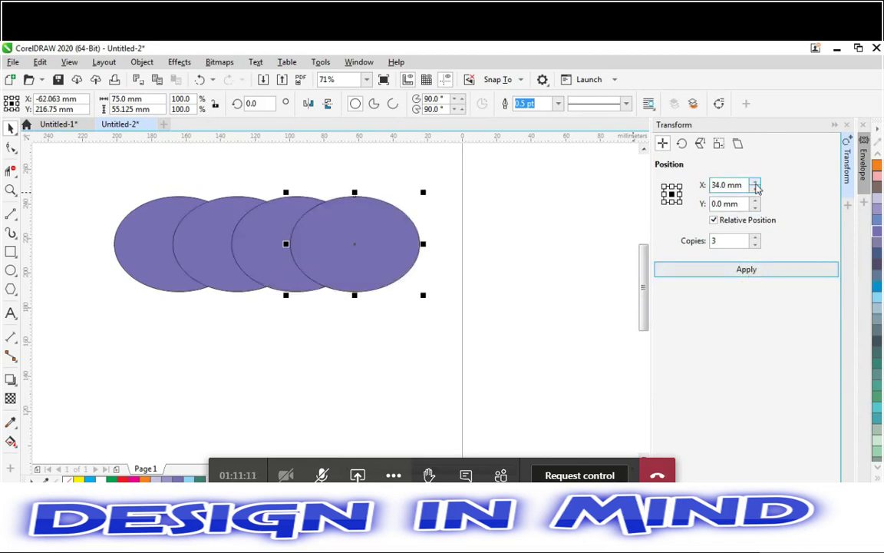
click(756, 183)
click(756, 182)
click(757, 183)
click(756, 182)
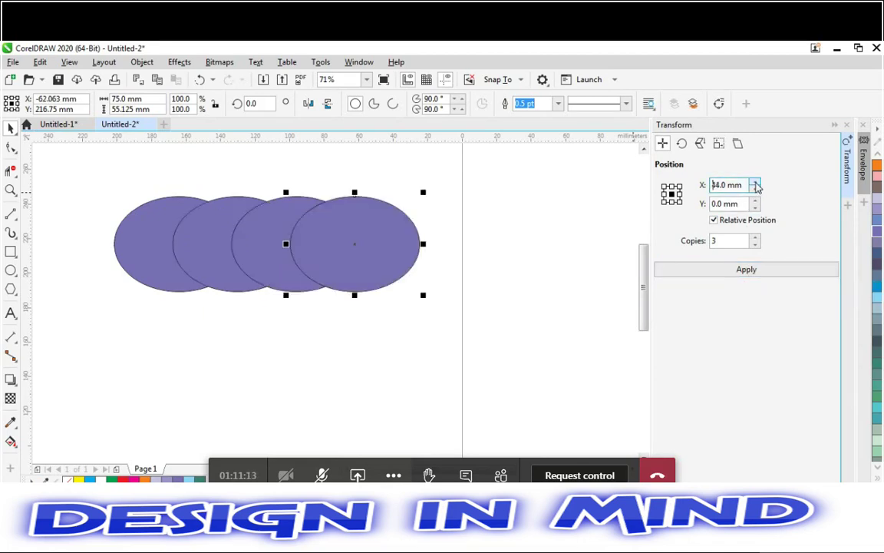
click(756, 182)
click(756, 183)
key(ctrl+z)
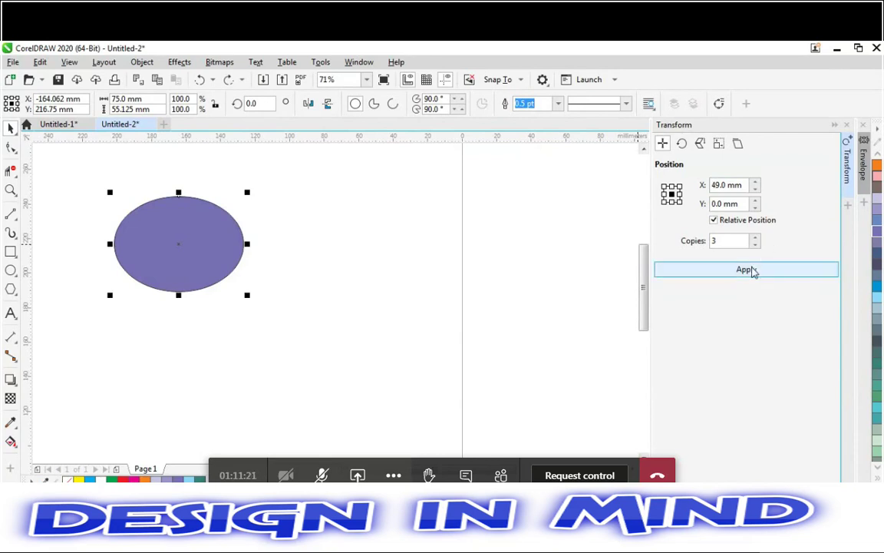
click(752, 270)
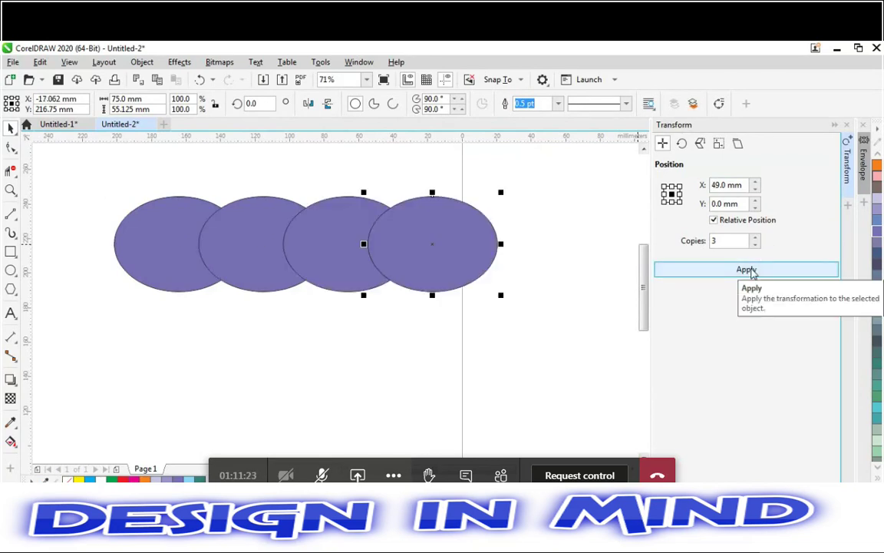
Step: Create three more copies of the last ellipse at relative offsets of 49 mm in X and -7 mm in Y
click(756, 201)
click(757, 200)
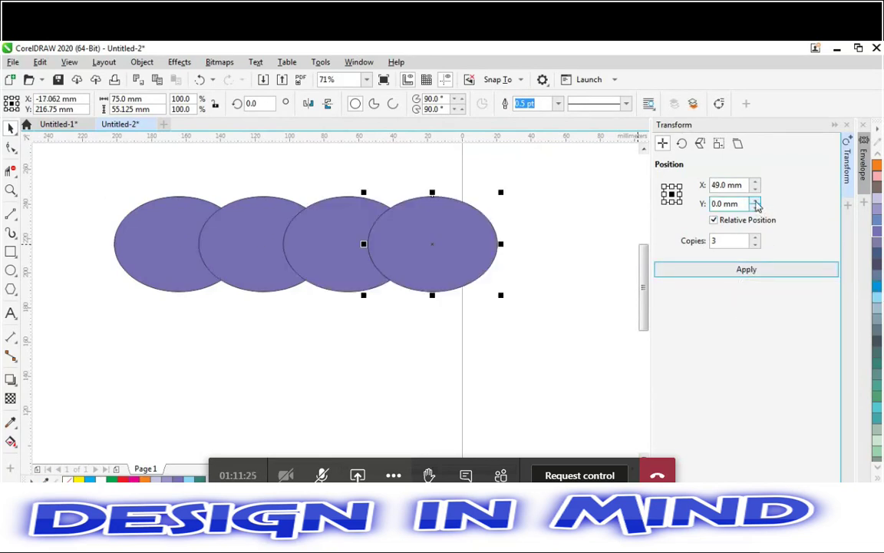
click(756, 200)
click(756, 200)
click(756, 207)
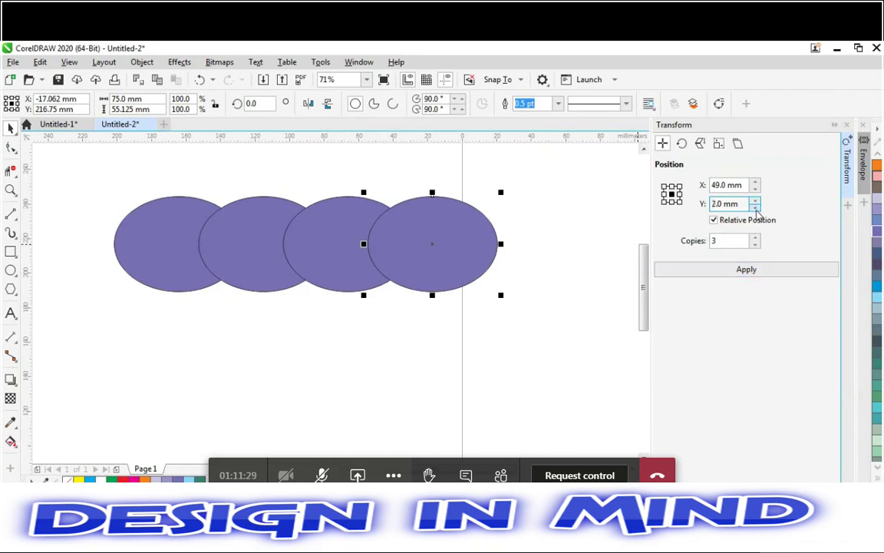
click(756, 207)
click(756, 207)
click(756, 207)
click(756, 207)
click(757, 271)
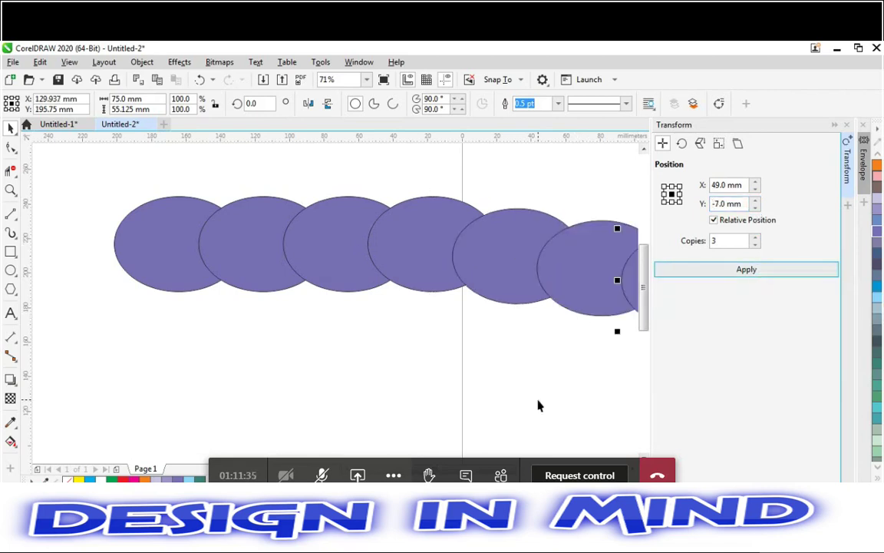
Step: Select all the purple ellipses and delete them
scroll(555, 247, right, 5)
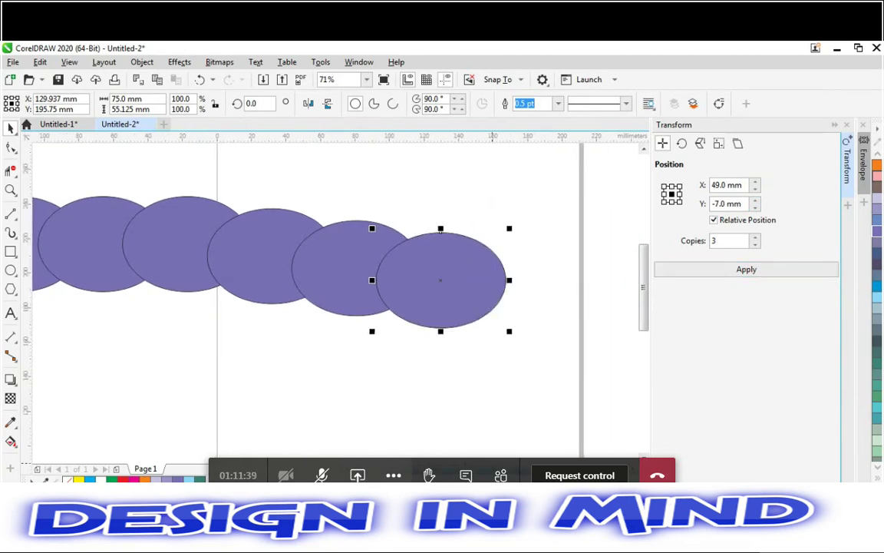
scroll(334, 247, left, 3)
scroll(536, 246, left, 1)
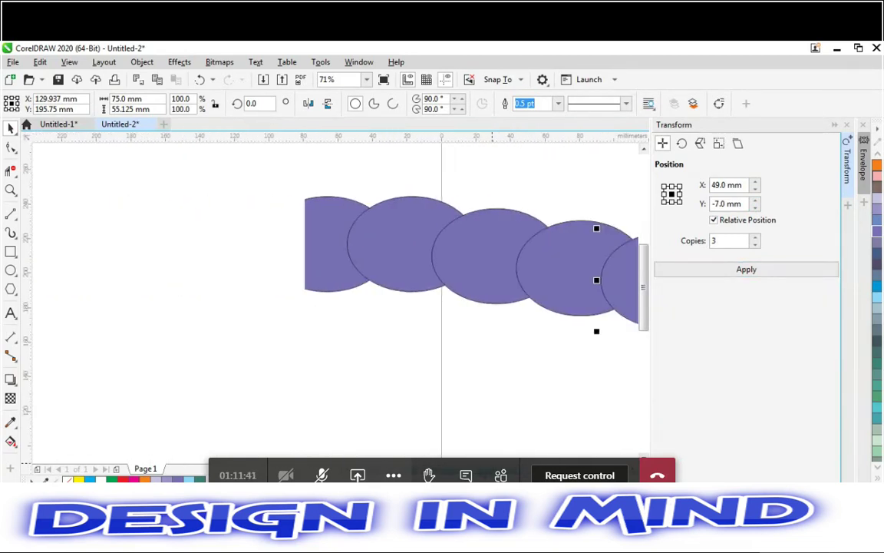
click(384, 245)
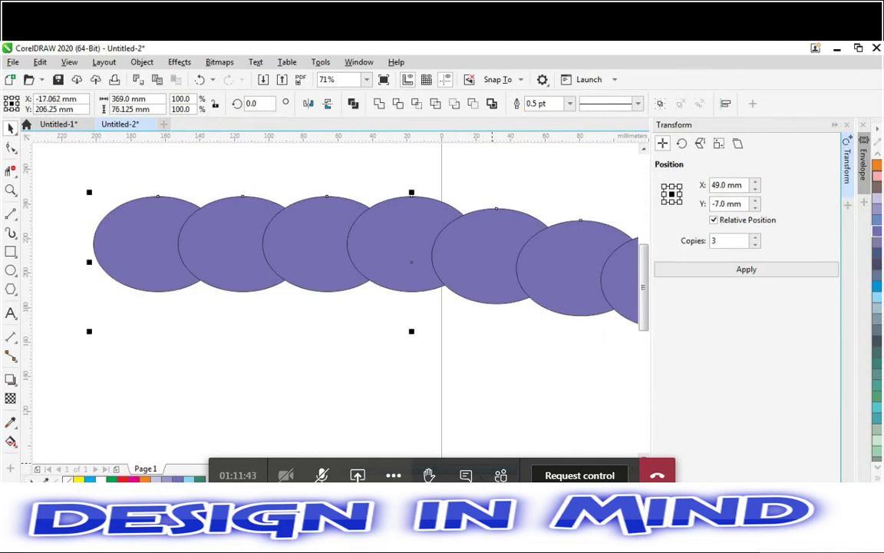
key(Delete)
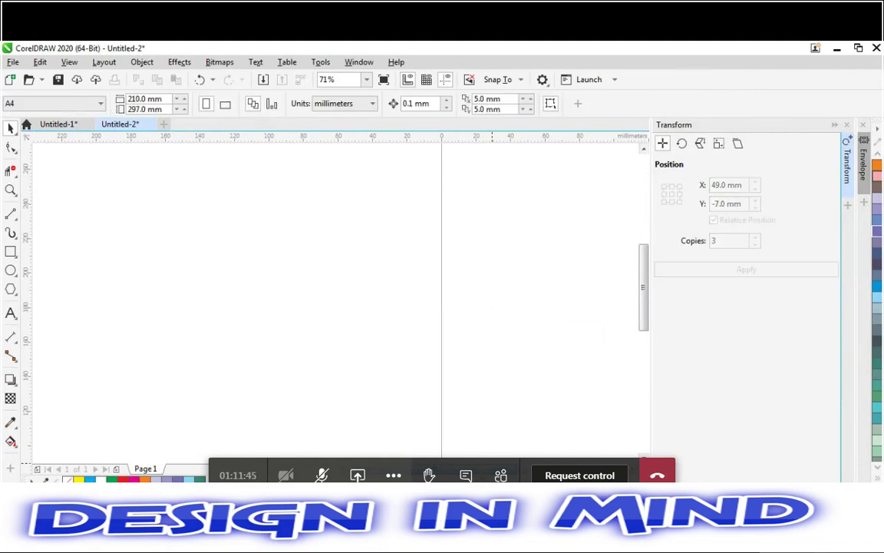
key(ctrl+z)
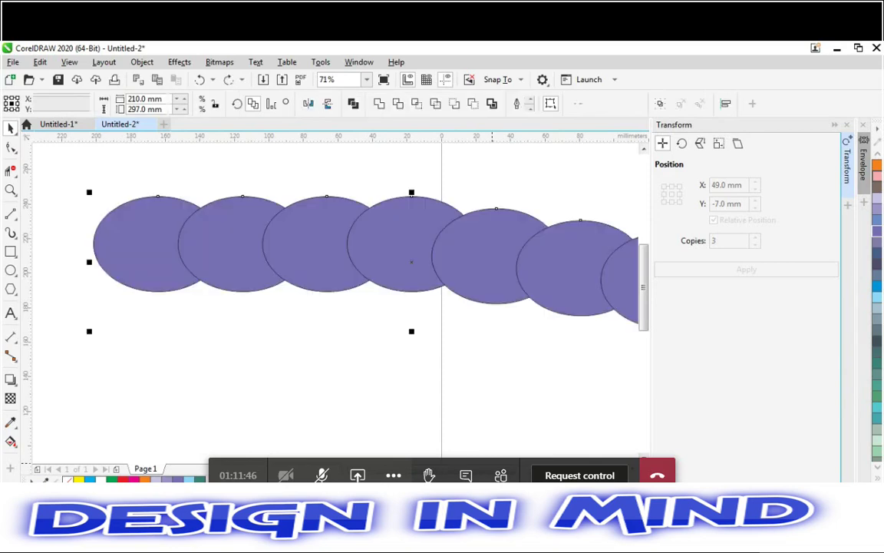
key(Delete)
Step: Draw an ellipse about 138 × 128 mm left of the page and a triangle about 116 × 126 mm overlapping it
key(F7)
drag(163, 213, 406, 436)
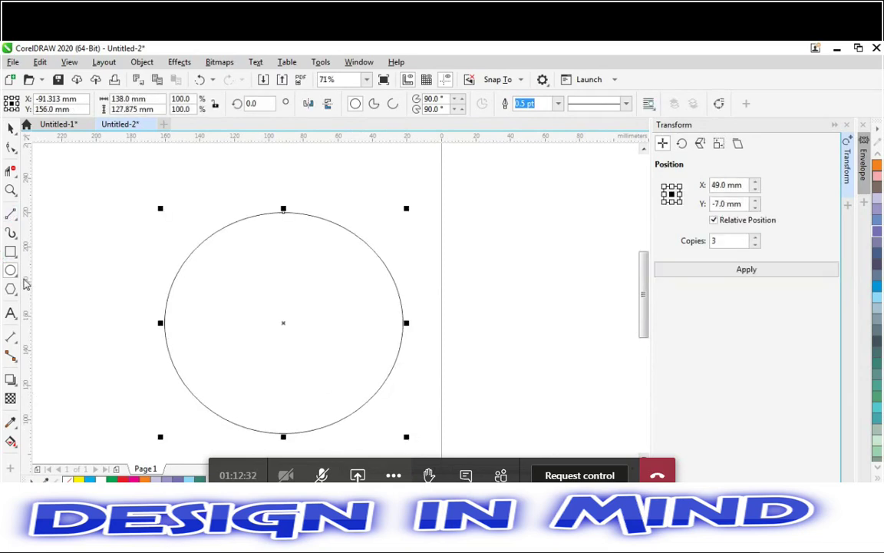
key(y)
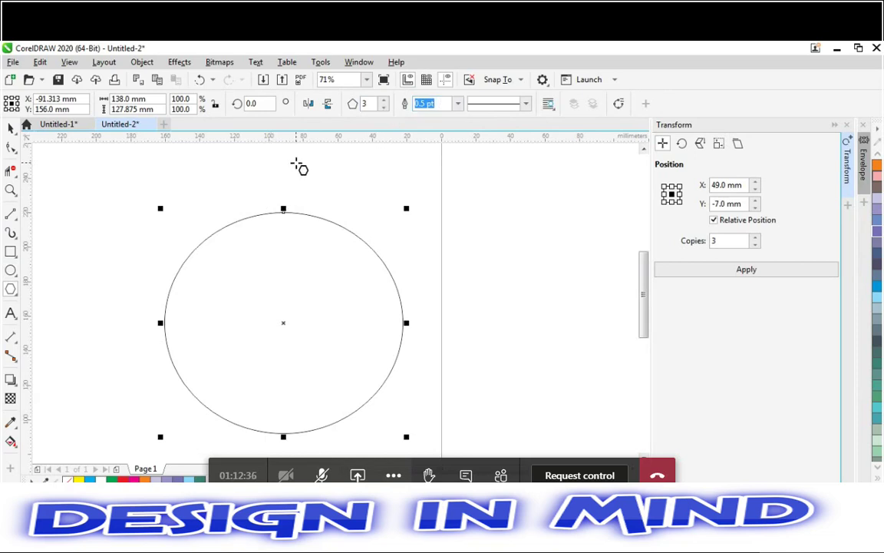
drag(265, 215, 497, 445)
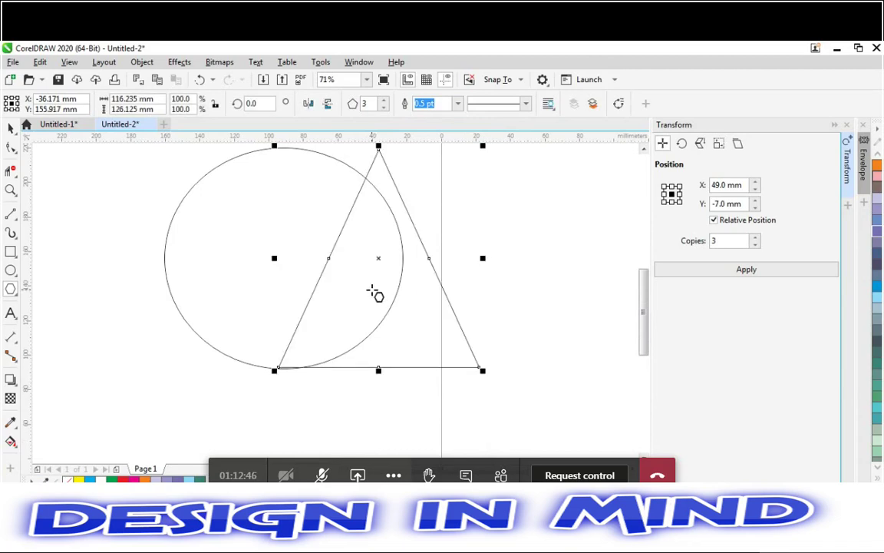
Step: Shrink the triangle to about 105 × 114 mm and position it within the large ellipse, with its apex at the ellipse's top
key(space)
drag(372, 289, 283, 281)
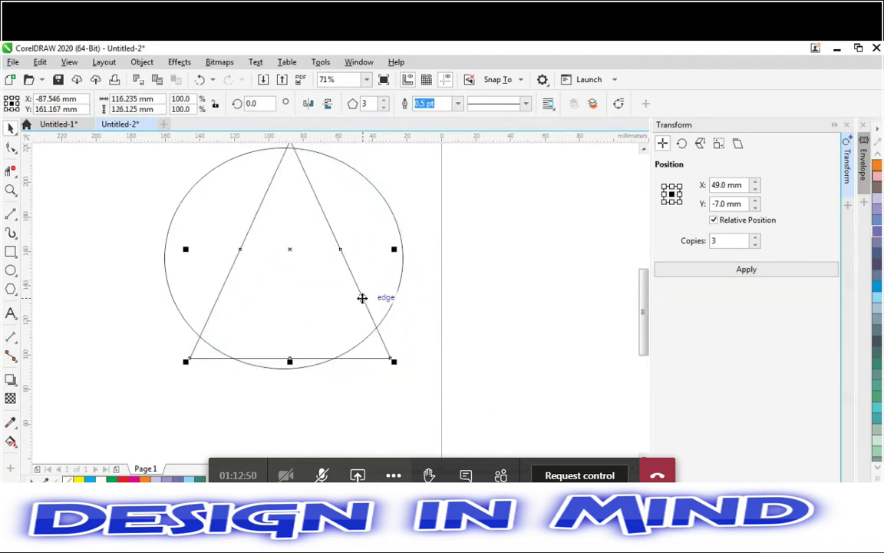
key(h)
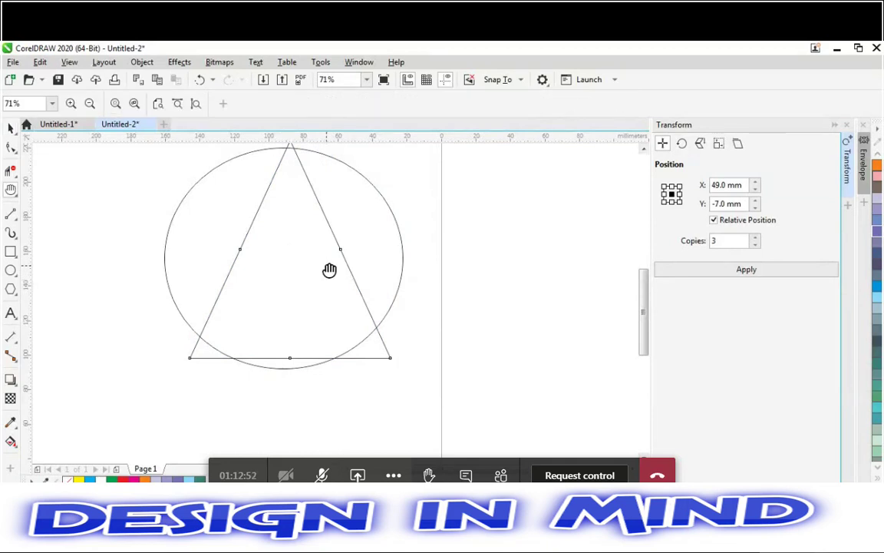
drag(329, 270, 395, 338)
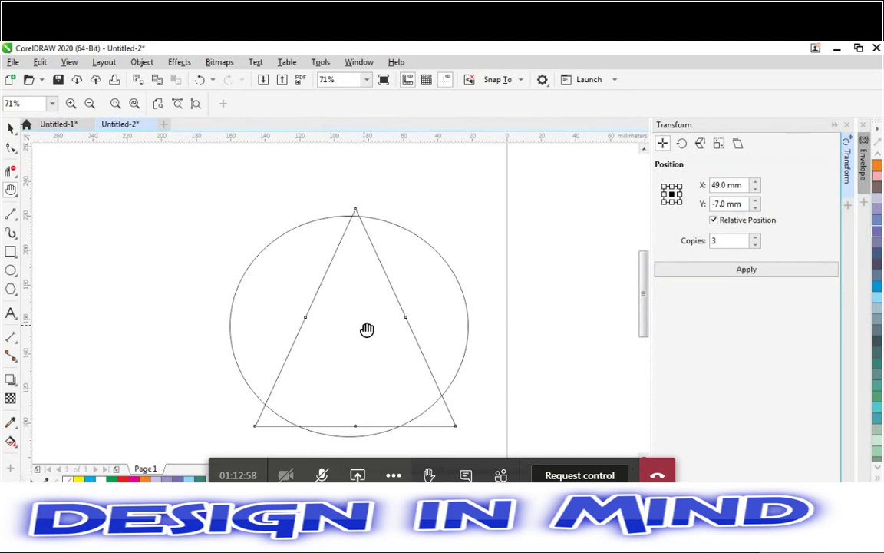
key(space)
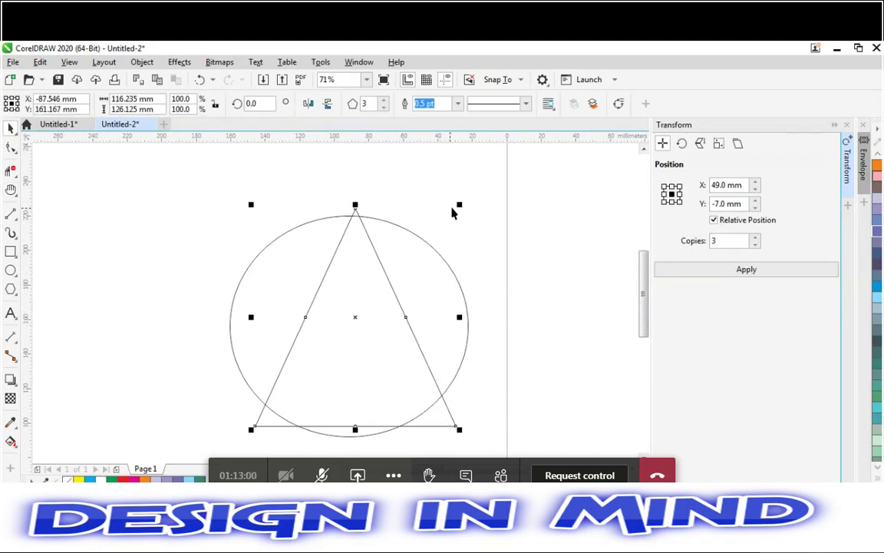
drag(462, 204, 458, 228)
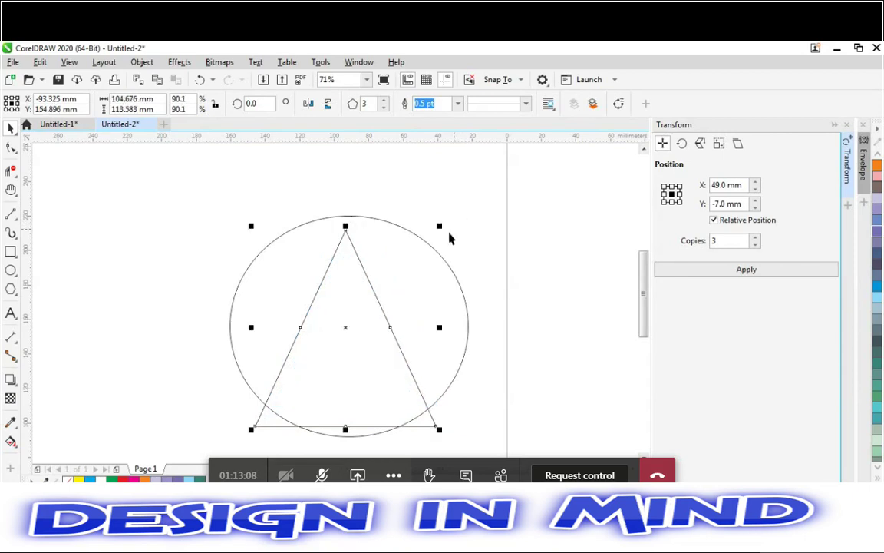
drag(370, 332, 371, 317)
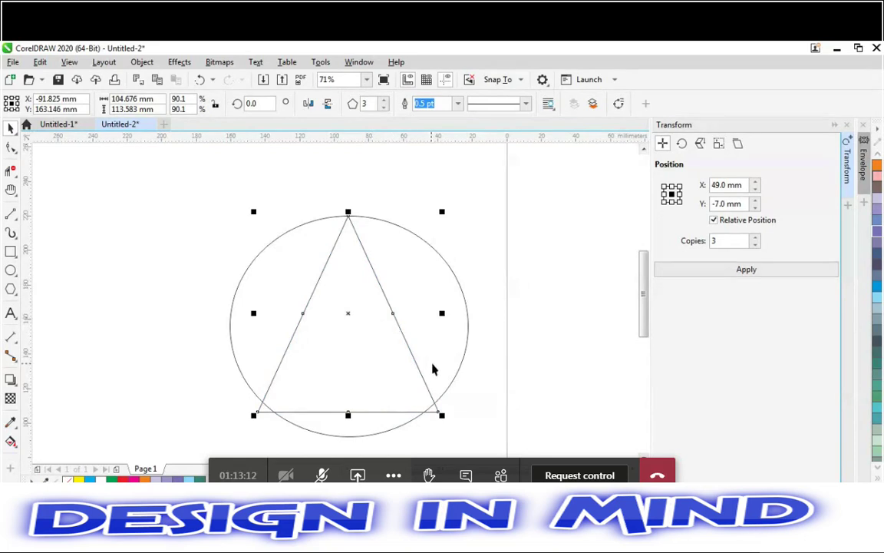
click(452, 386)
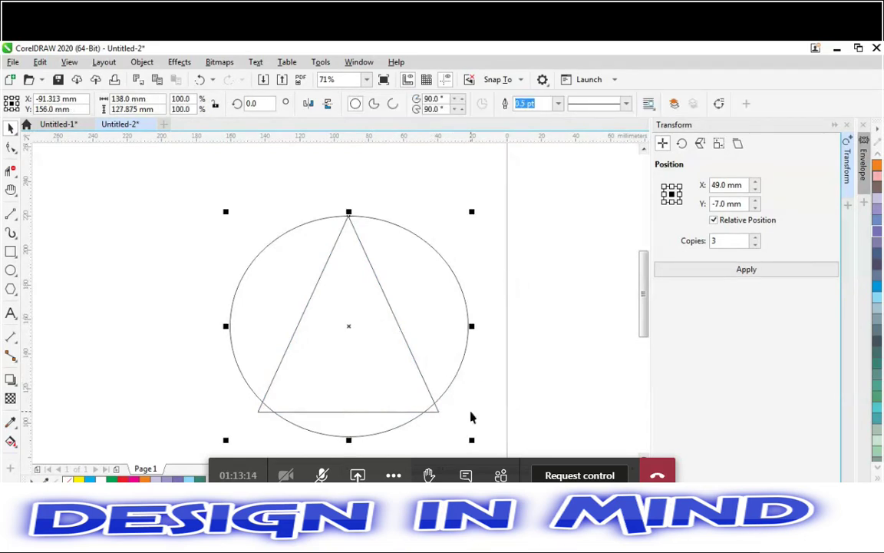
Step: Enlarge the ellipse to about 146 × 136 mm so its outline passes close to the triangle's two base corners
drag(471, 444, 481, 456)
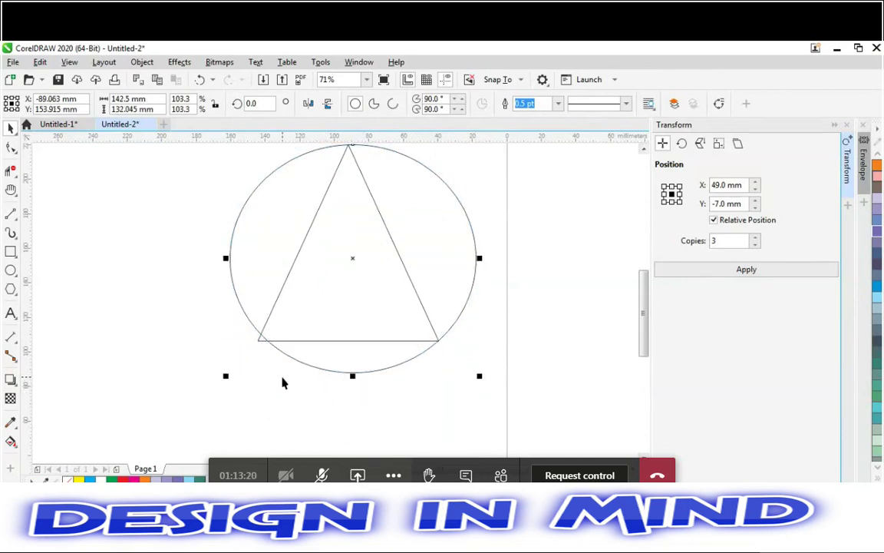
drag(224, 377, 219, 389)
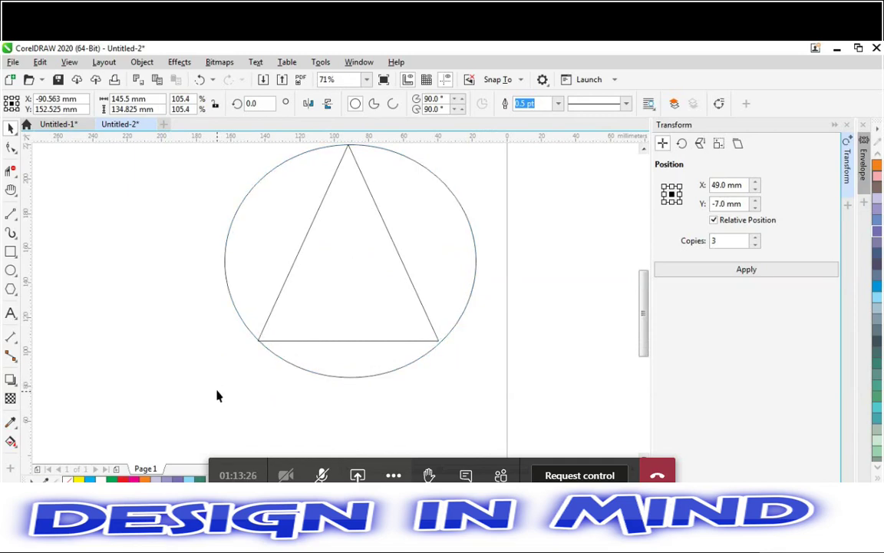
click(219, 393)
click(246, 327)
drag(220, 381, 217, 391)
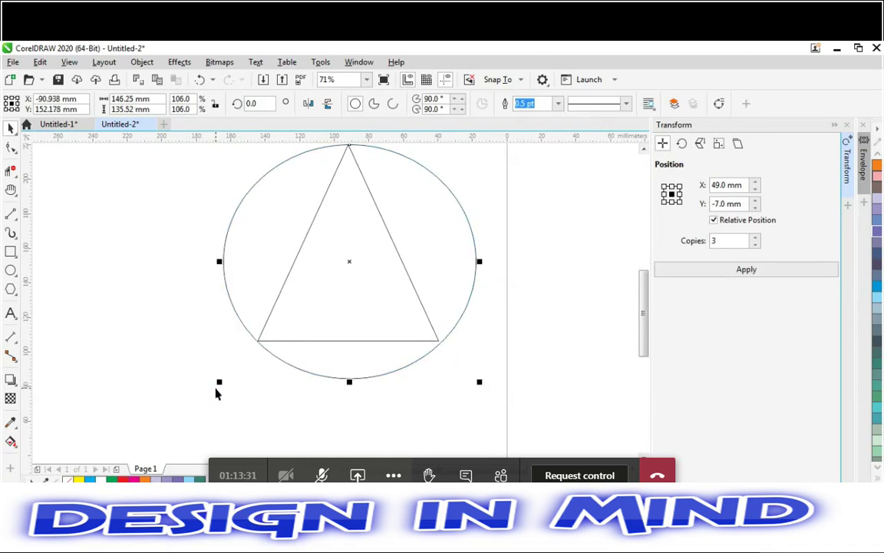
Step: Nudge the triangle slightly right and down so its centre sits at X -91.425 mm and Y 162.946 mm
click(419, 335)
key(Right)
key(Right)
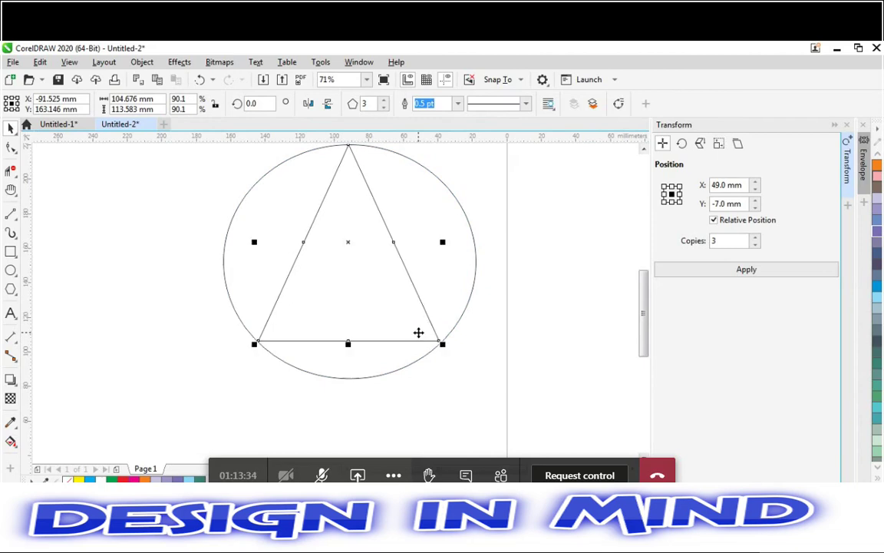
key(Right)
key(Down)
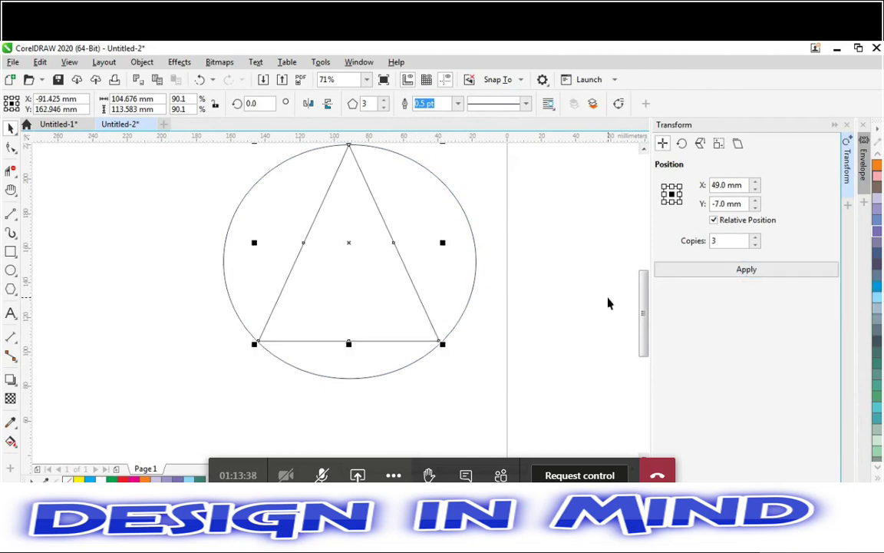
Step: Try grouping the ellipse and triangle and scaling the group down to about 14 × 13 mm about its centre
key(h)
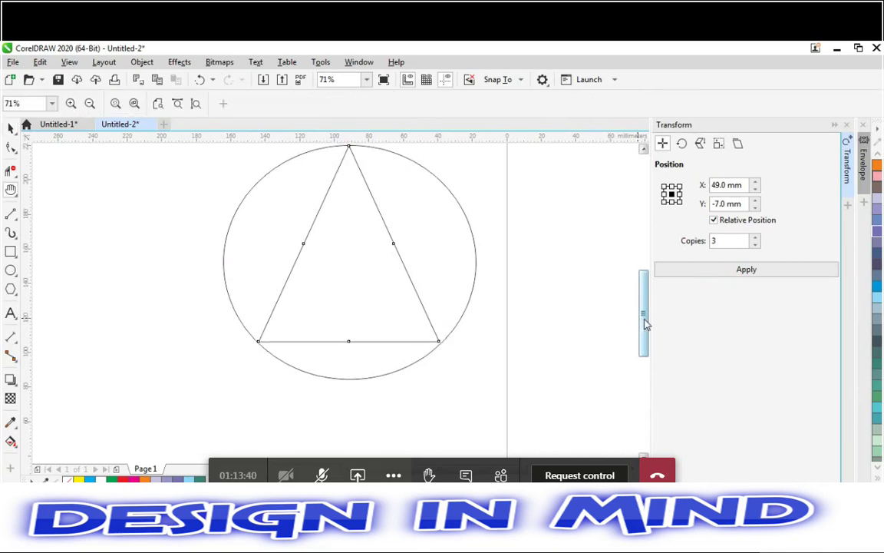
drag(643, 321, 645, 299)
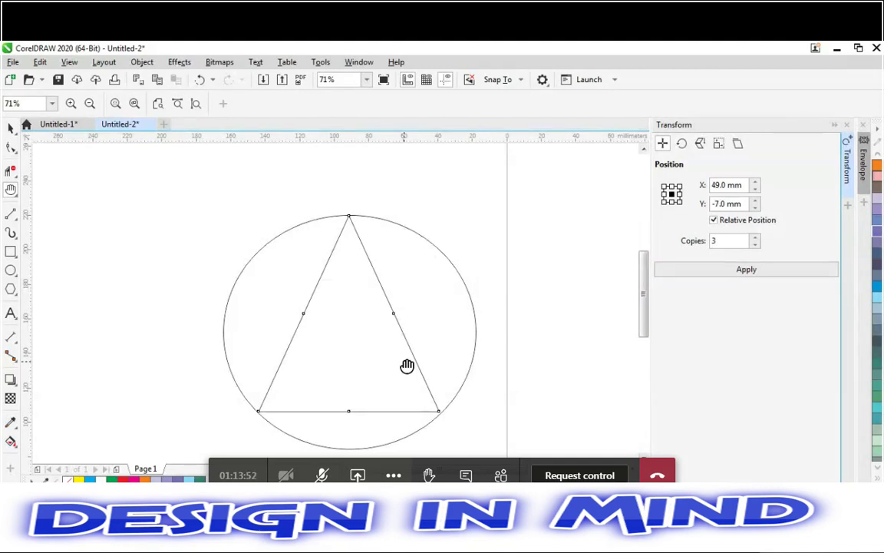
key(space)
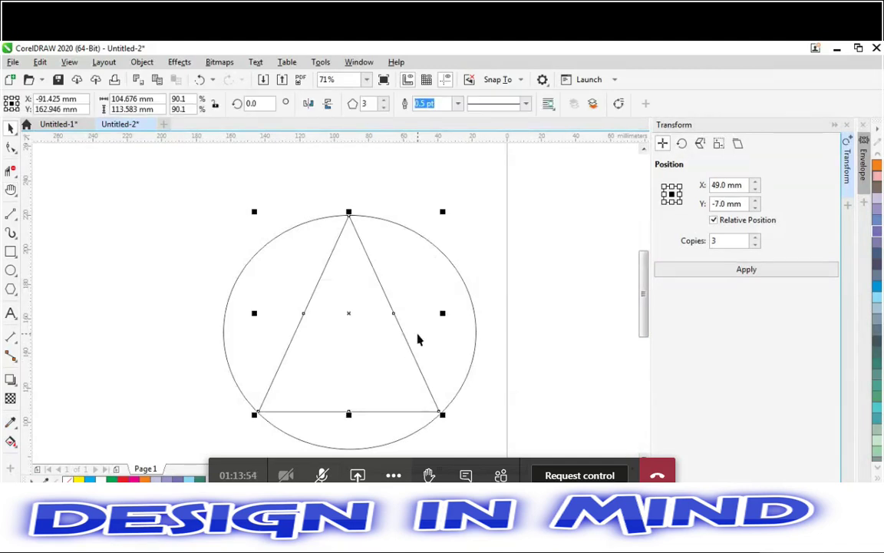
key(ctrl+a)
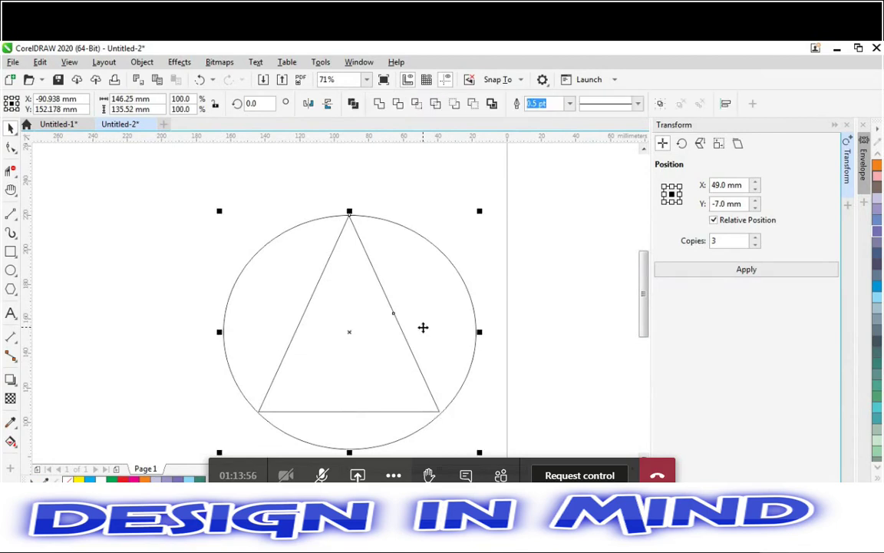
key(ctrl+g)
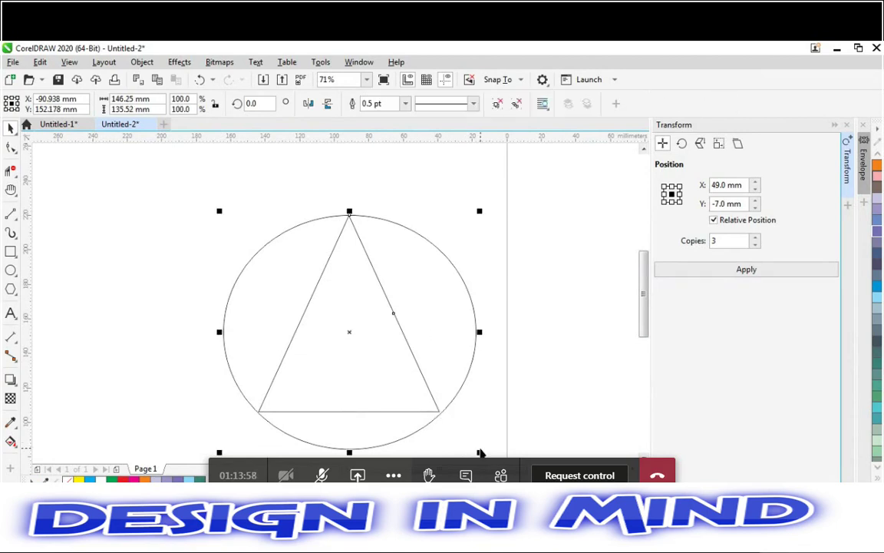
drag(479, 451, 376, 352)
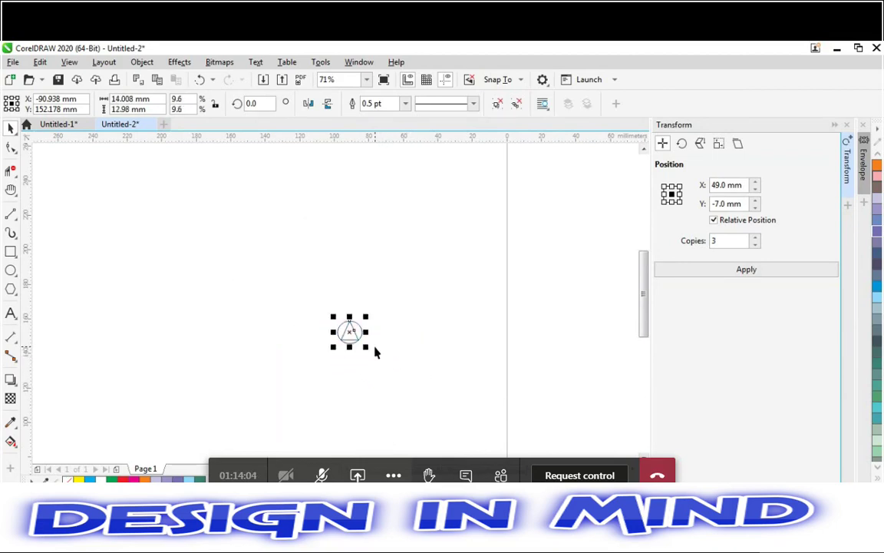
key(ctrl+z)
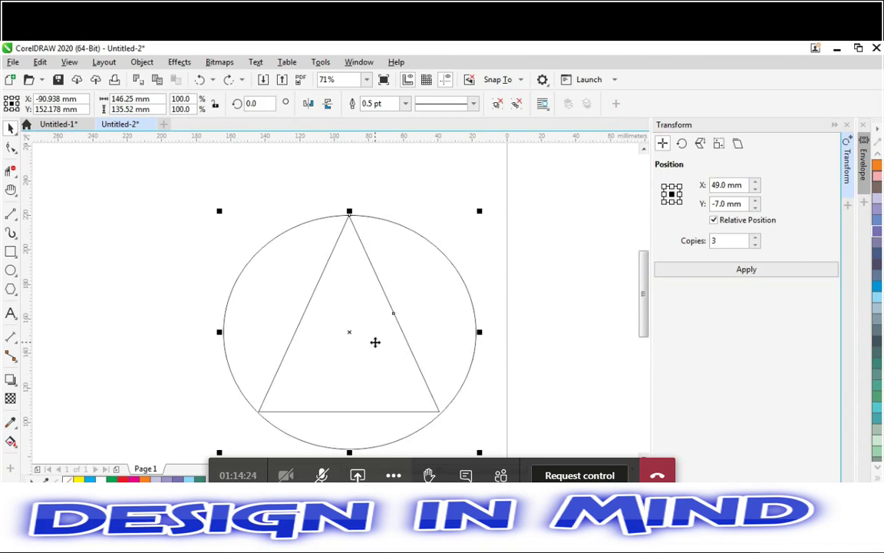
click(519, 359)
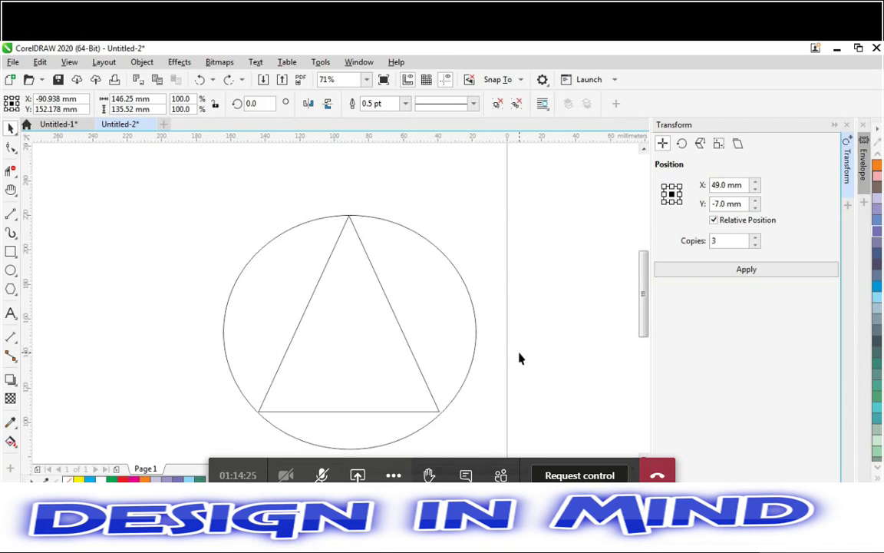
click(362, 360)
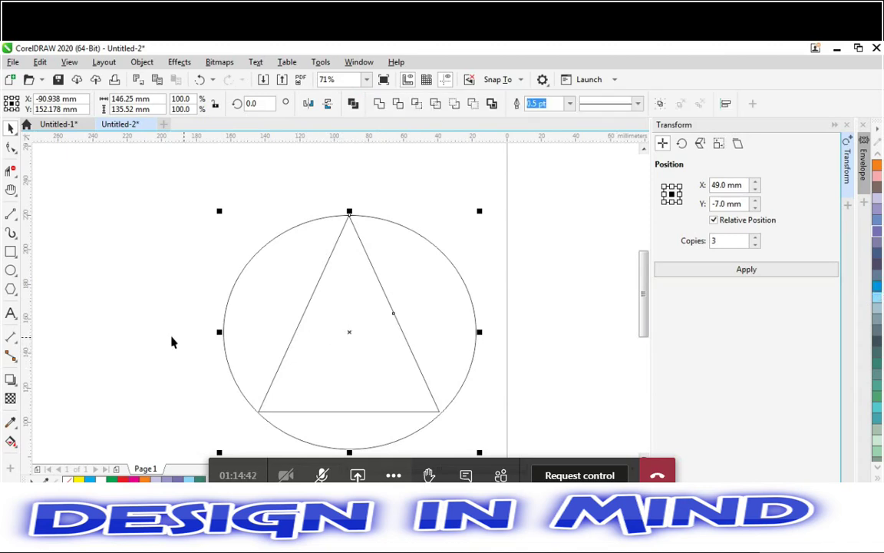
click(122, 332)
Step: Rotate the triangle to about 359.8° and shrink it to about 16 × 17 mm about its centre
click(365, 343)
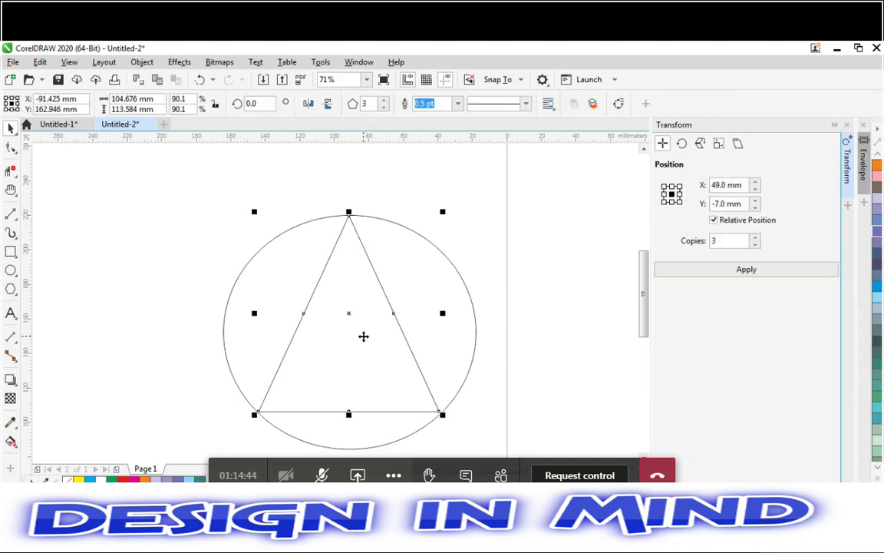
click(363, 335)
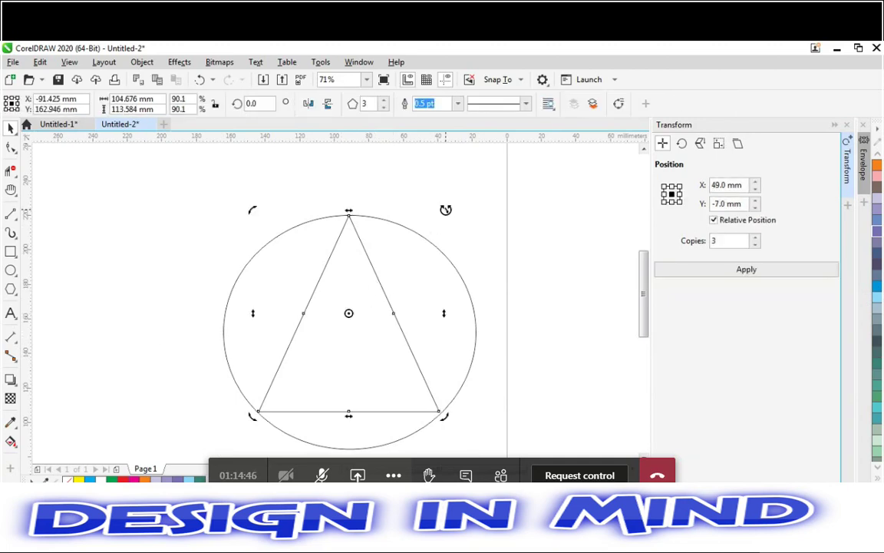
drag(444, 208, 460, 192)
drag(461, 193, 461, 197)
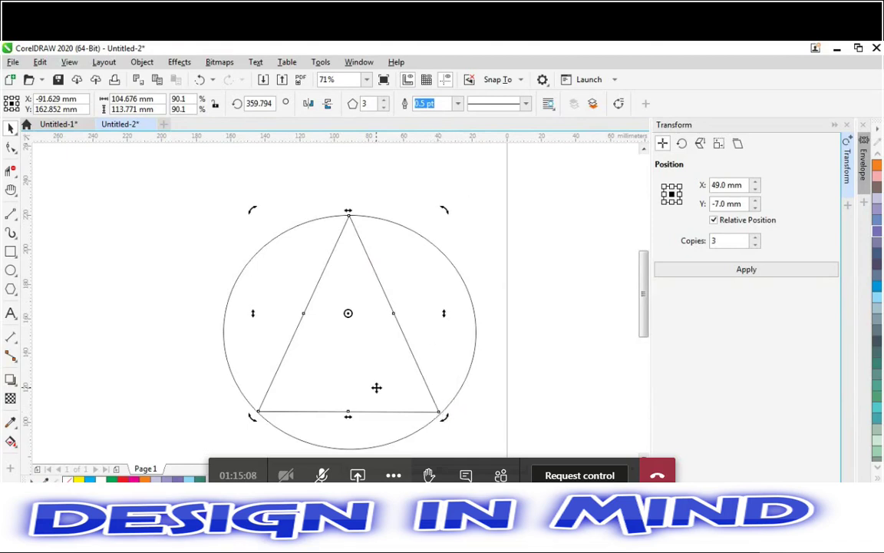
click(439, 415)
drag(442, 418, 350, 240)
Step: Place twelve copies of the small triangle around the inside edge of the ellipse, keeping the original in the middle
drag(355, 314, 264, 402)
key(space)
key(space)
key(space)
key(space)
key(space)
key(space)
key(space)
key(space)
key(space)
key(Page_Up)
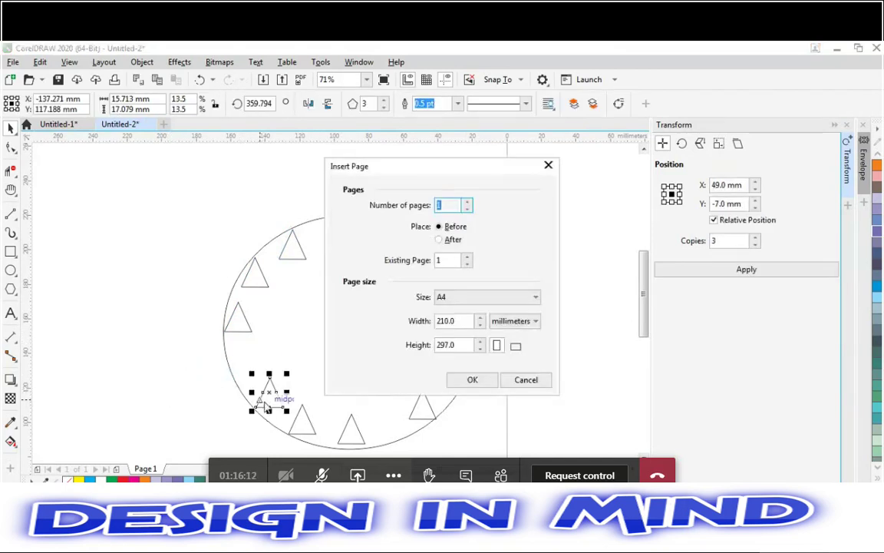
click(524, 380)
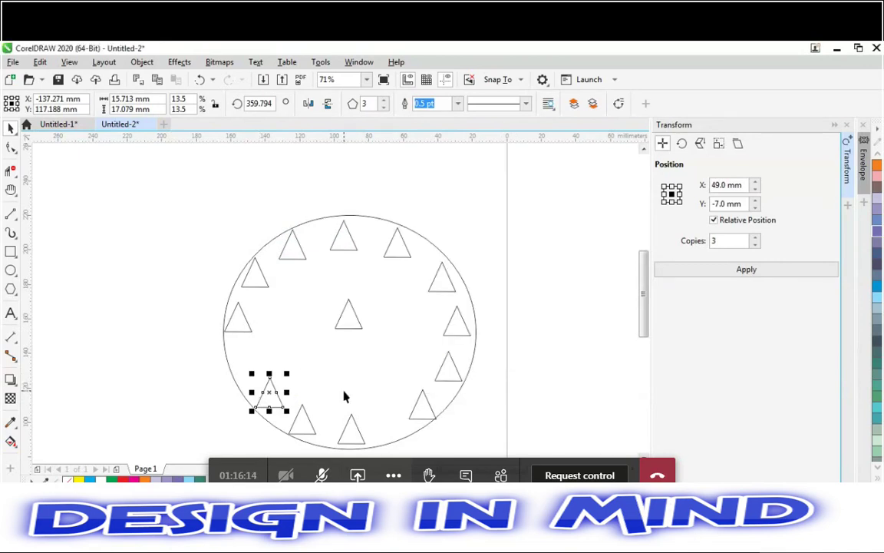
Step: Move the two lower-left triangles up along the ellipse's edge and delete the triangle in the ellipse's middle
drag(269, 405, 255, 392)
drag(302, 419, 290, 410)
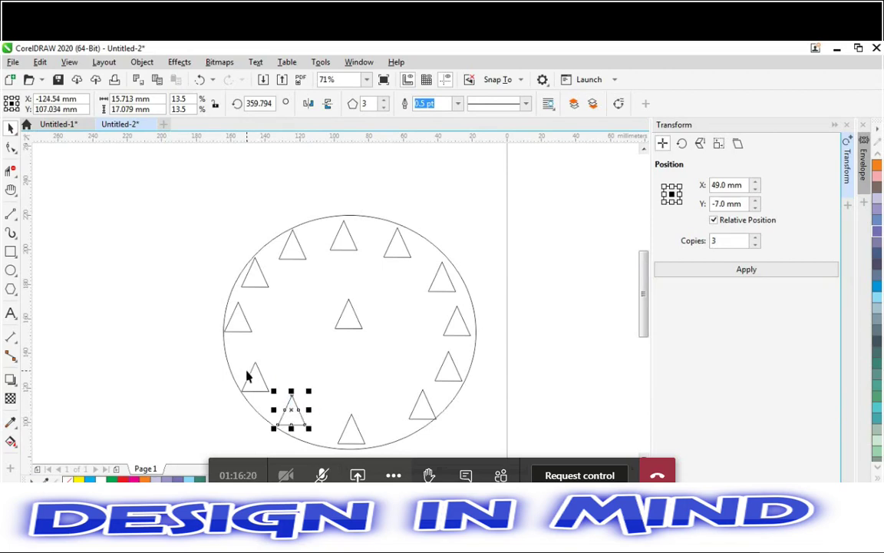
drag(255, 379, 247, 366)
drag(293, 419, 276, 405)
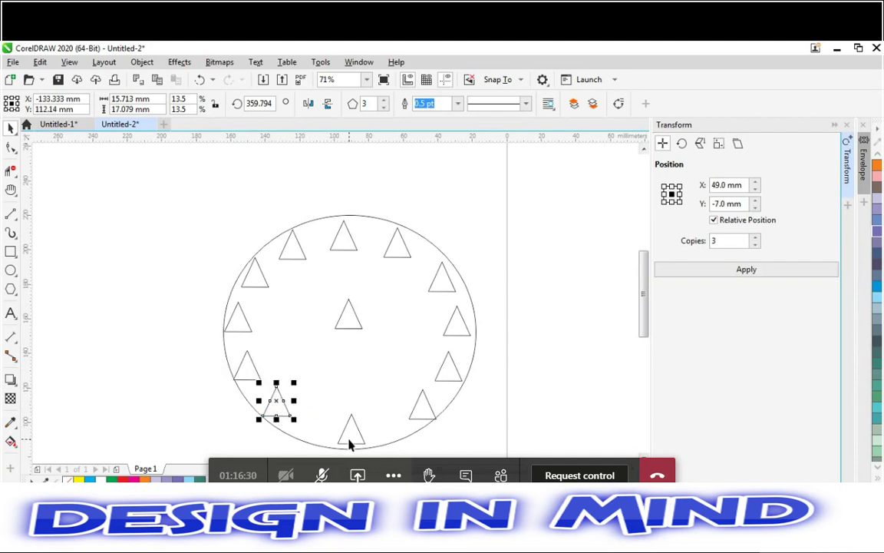
click(341, 323)
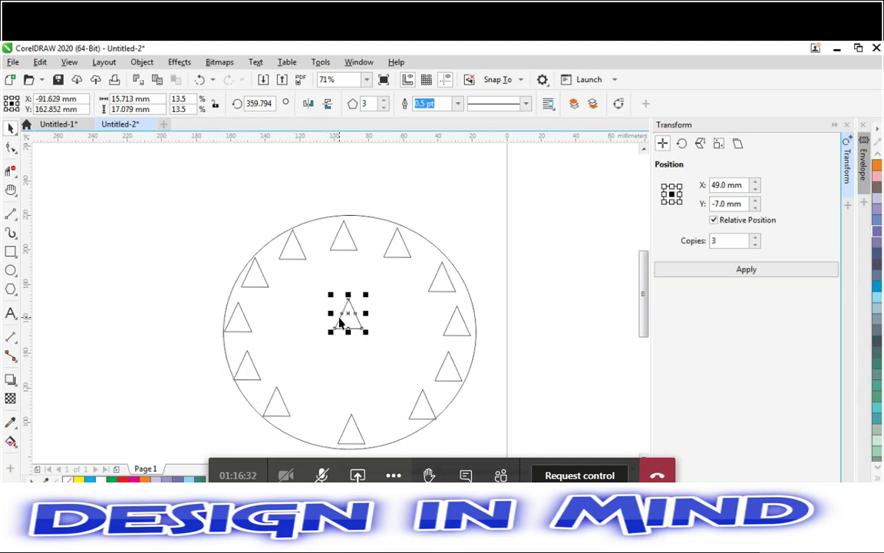
key(Delete)
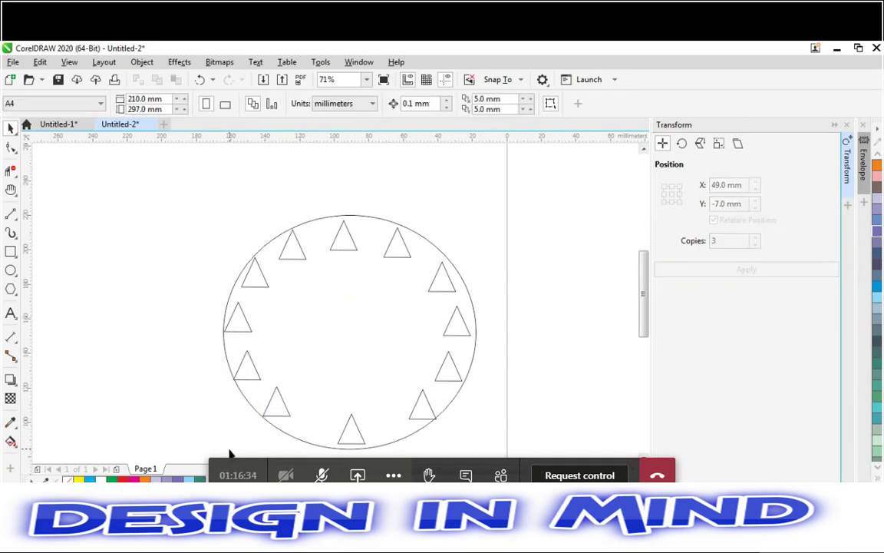
Step: Readjust the positions of the two lower-left triangles and move the leftmost triangle down about 0.7 mm
click(280, 412)
mouse_move(279, 409)
mouse_down()
mouse_move(267, 360)
mouse_move(280, 409)
mouse_up()
click(279, 409)
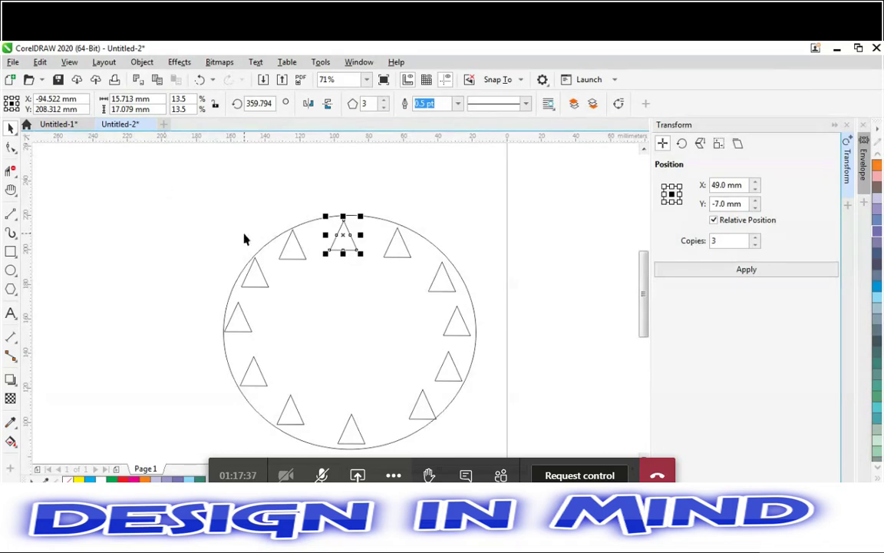
click(353, 321)
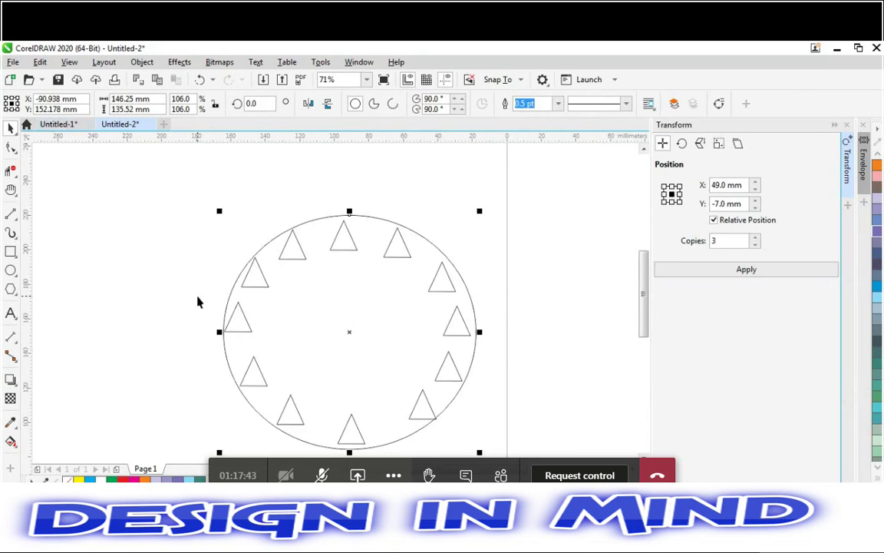
click(231, 327)
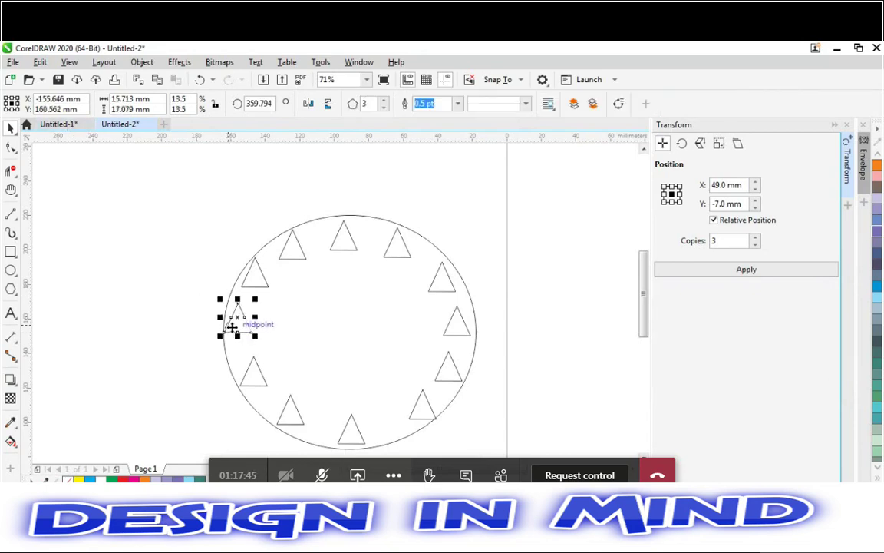
drag(231, 326, 231, 328)
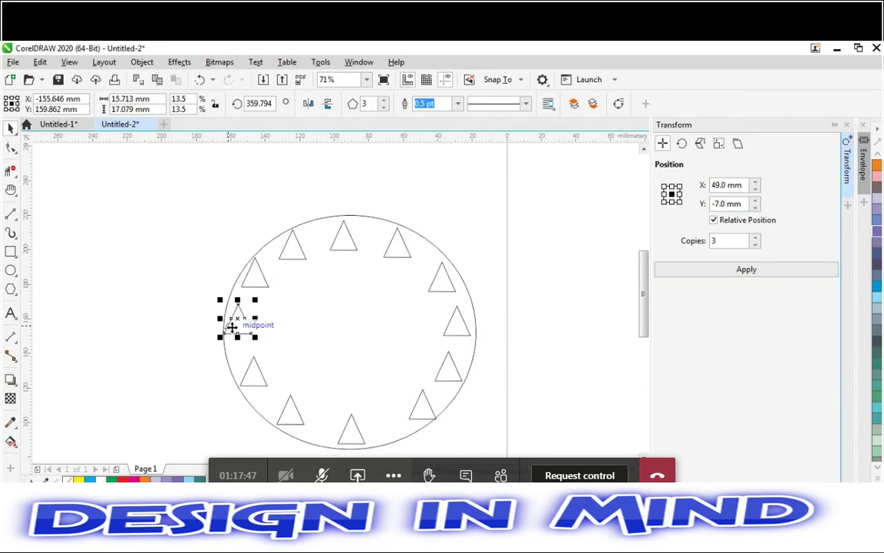
Step: Select the small triangle near the ellipse's upper-left edge
click(602, 271)
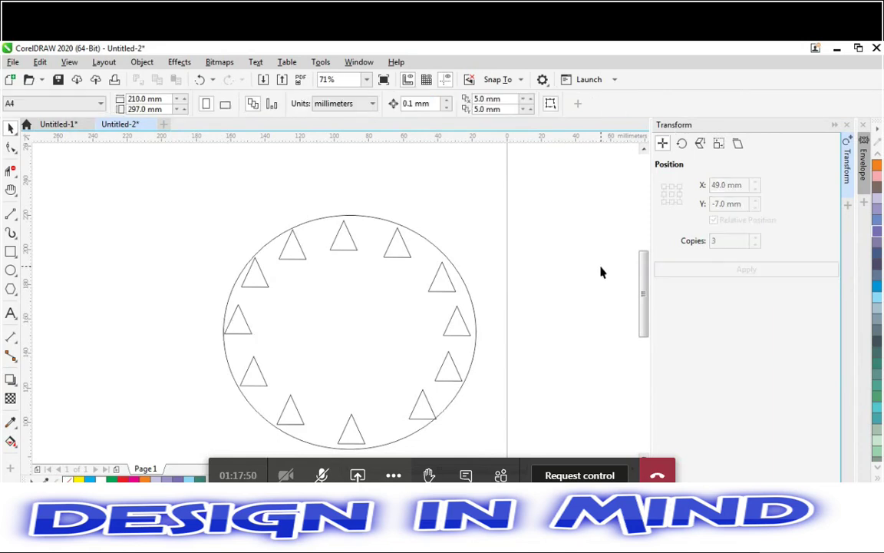
click(287, 300)
click(256, 289)
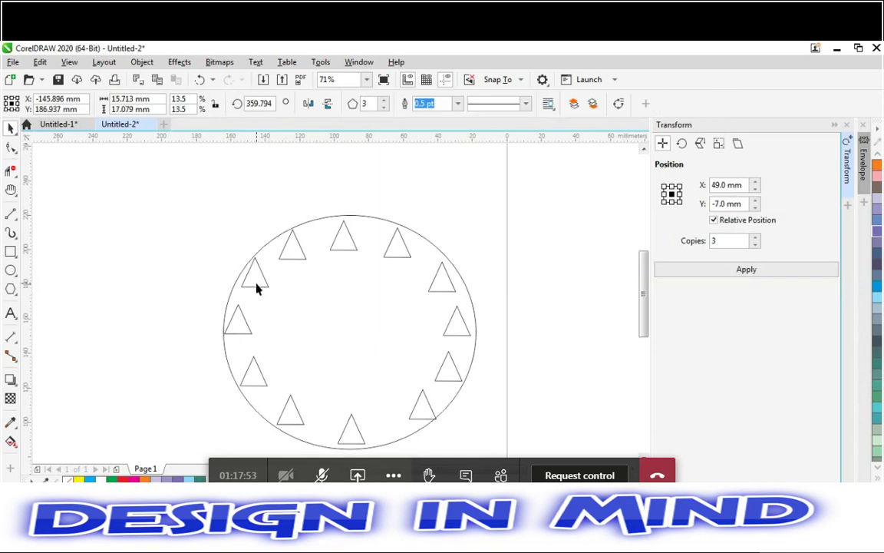